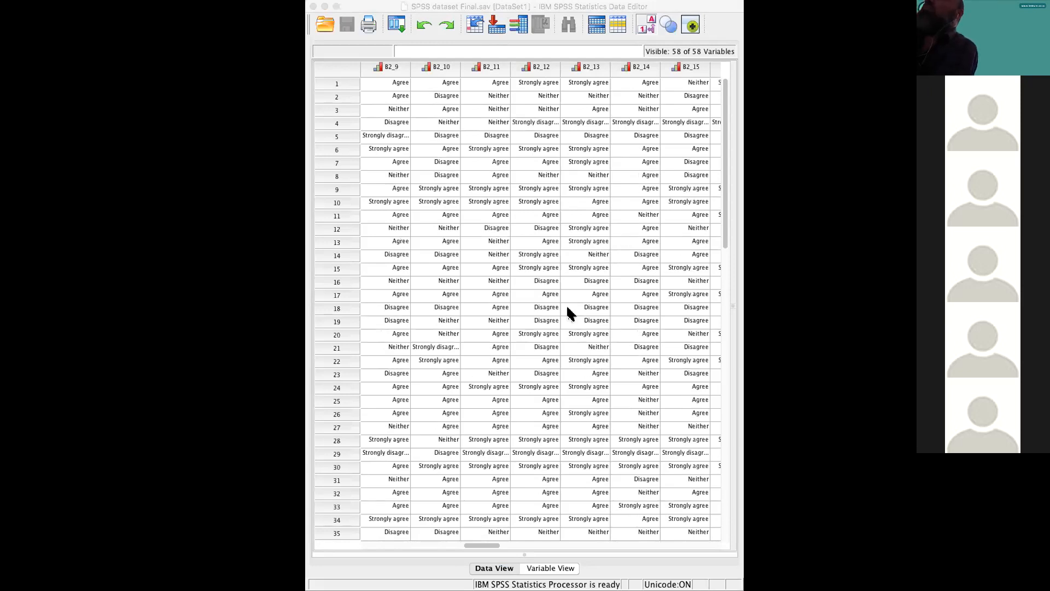
# - Examine the dataset's B2 item responses and the neighbouring D4 columns
pyautogui.hscroll(10, 568, 309)
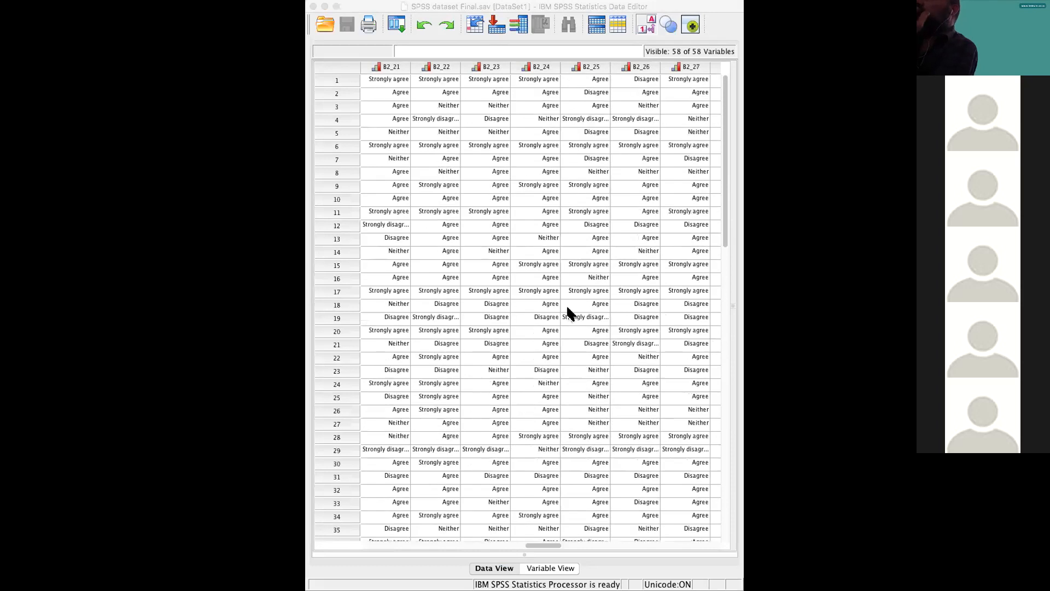
pyautogui.hscroll(-7, 568, 309)
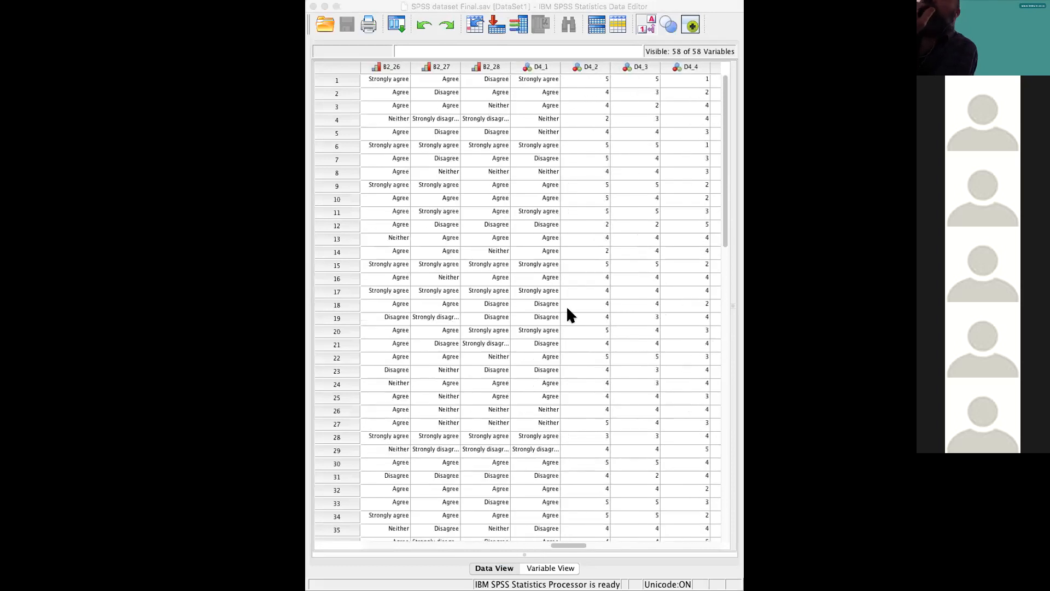
pyautogui.hscroll(5, 567, 311)
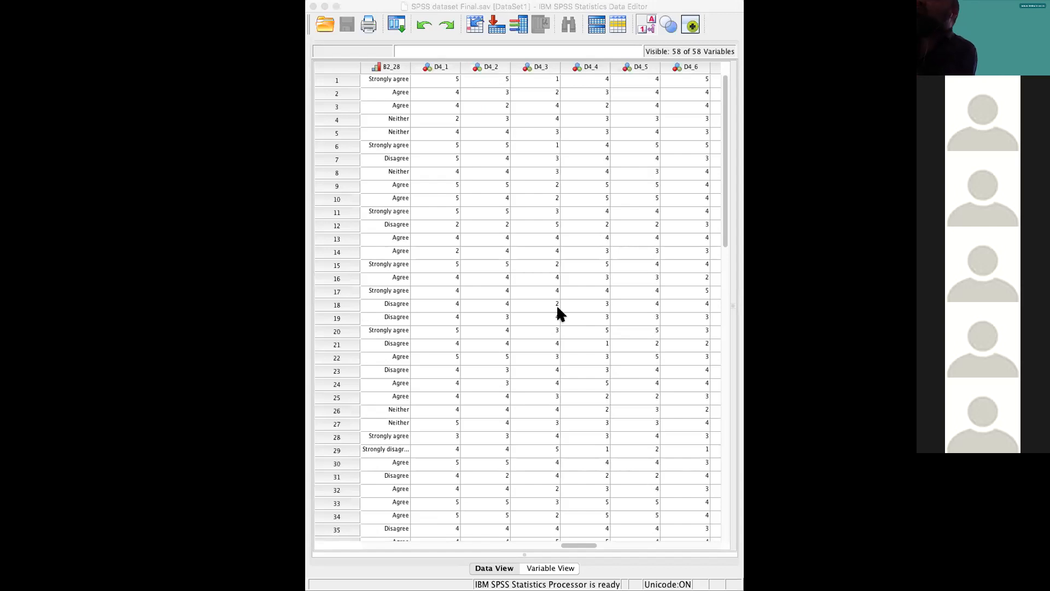
pyautogui.hscroll(-5, 557, 271)
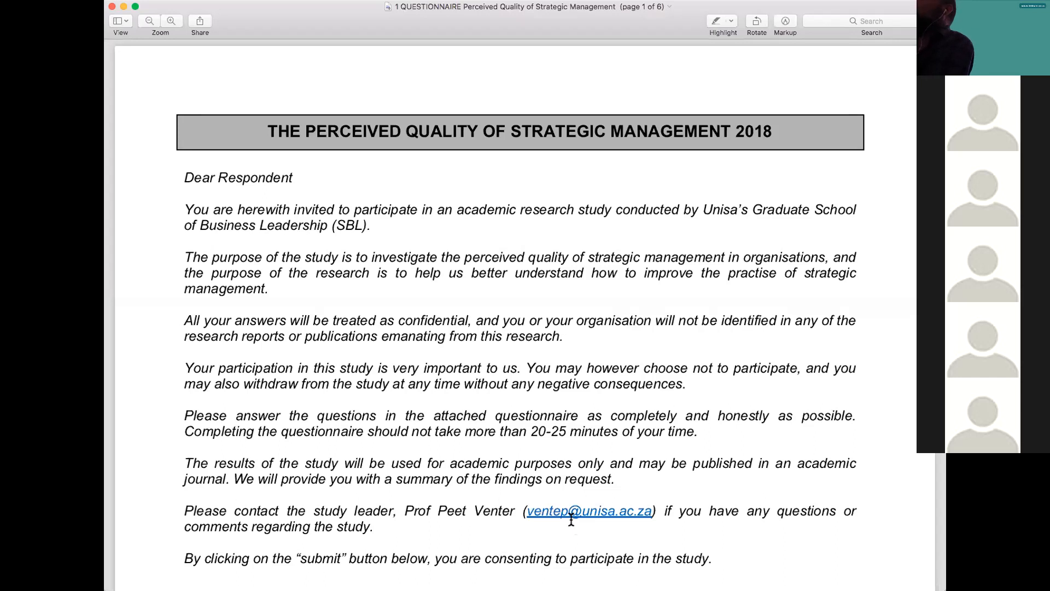
# - Read the questionnaire's introduction and Section 1 on organisation and respondent particulars
pyautogui.scroll(-15, 489, 373)
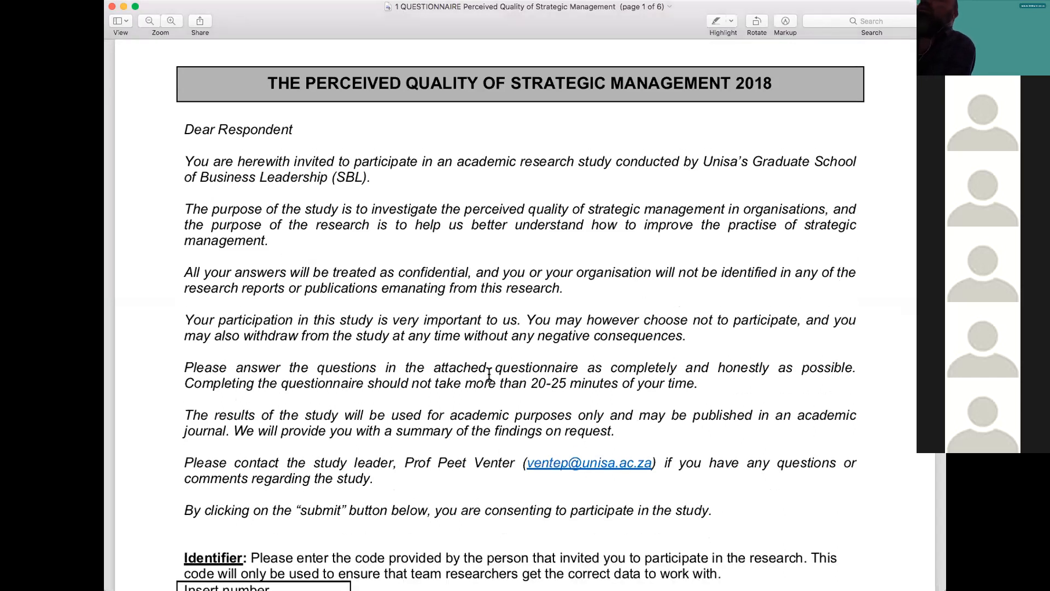
pyautogui.scroll(-10, 489, 372)
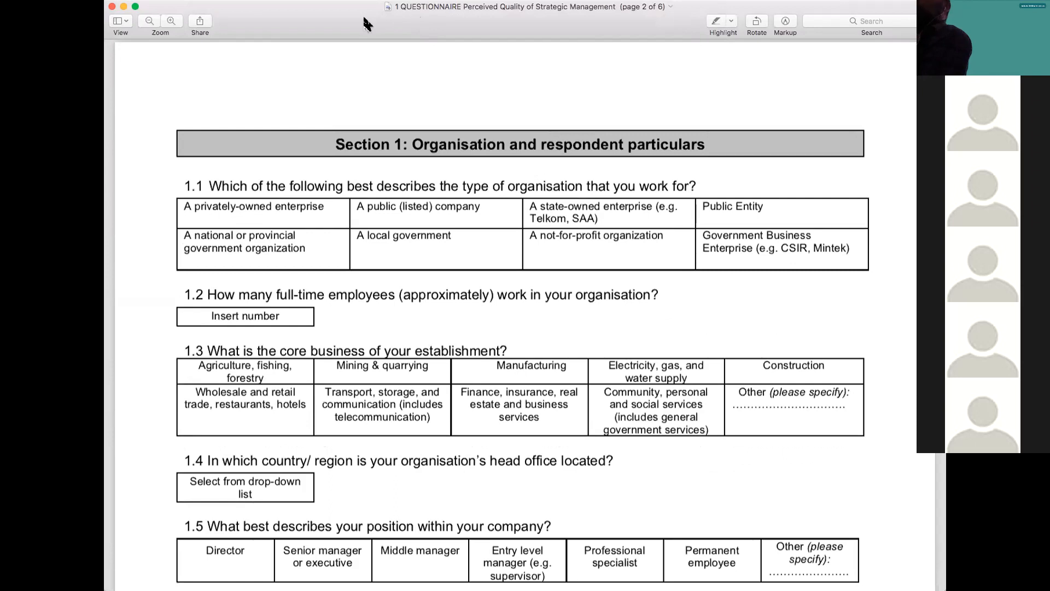
pyautogui.scroll(15, 484, 375)
pyautogui.scroll(8, 484, 376)
pyautogui.scroll(-18, 484, 372)
pyautogui.scroll(-20, 485, 372)
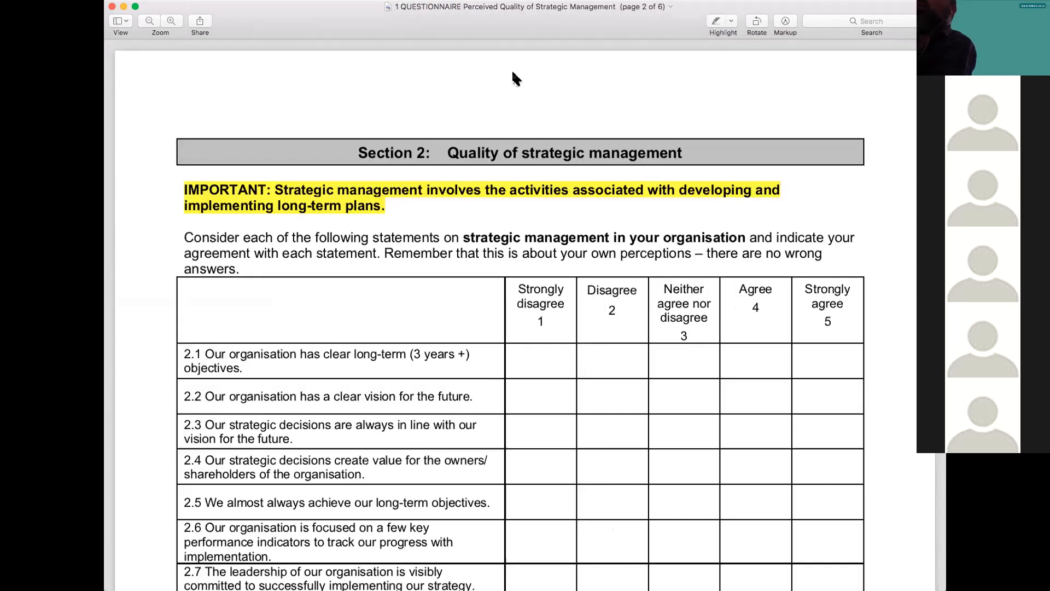
# - Review the Section 2 statements 2.1 to 2.28 and the Section 3 strategic management tools in the questionnaire
pyautogui.scroll(-2, 513, 79)
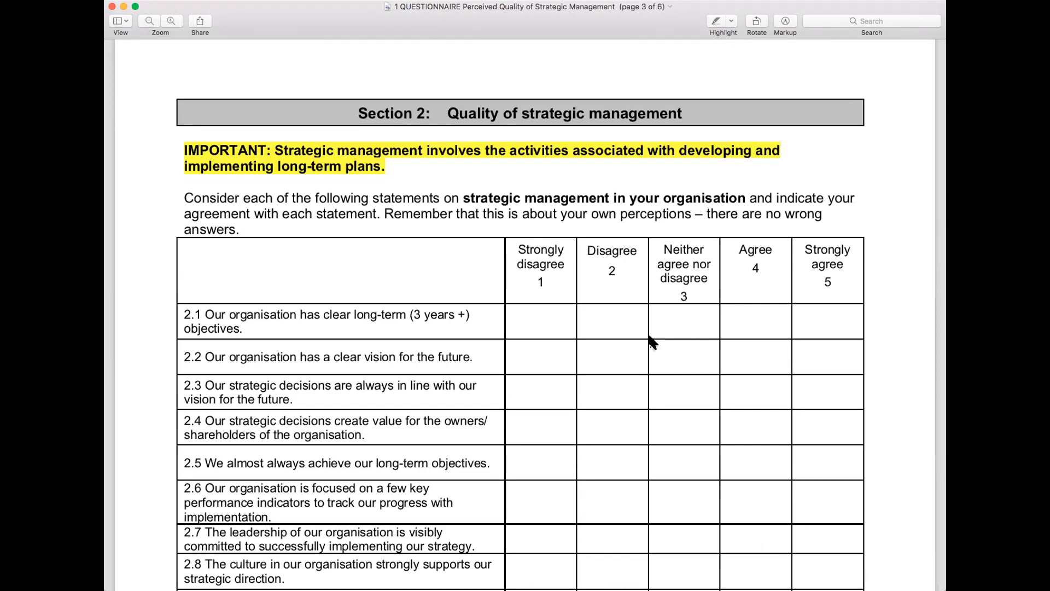
pyautogui.scroll(-3, 579, 382)
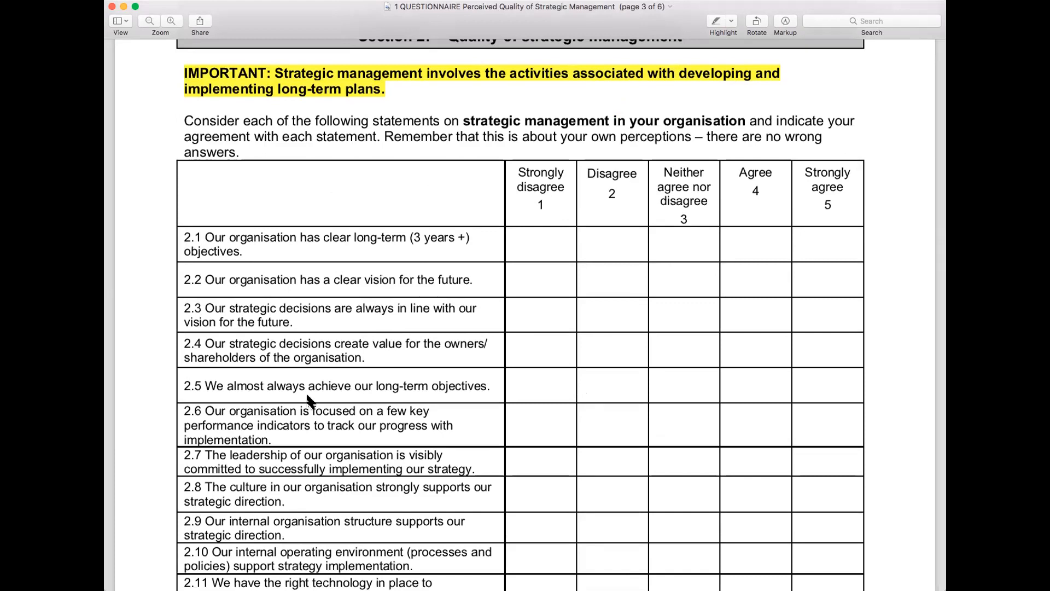
pyautogui.scroll(-10, 309, 401)
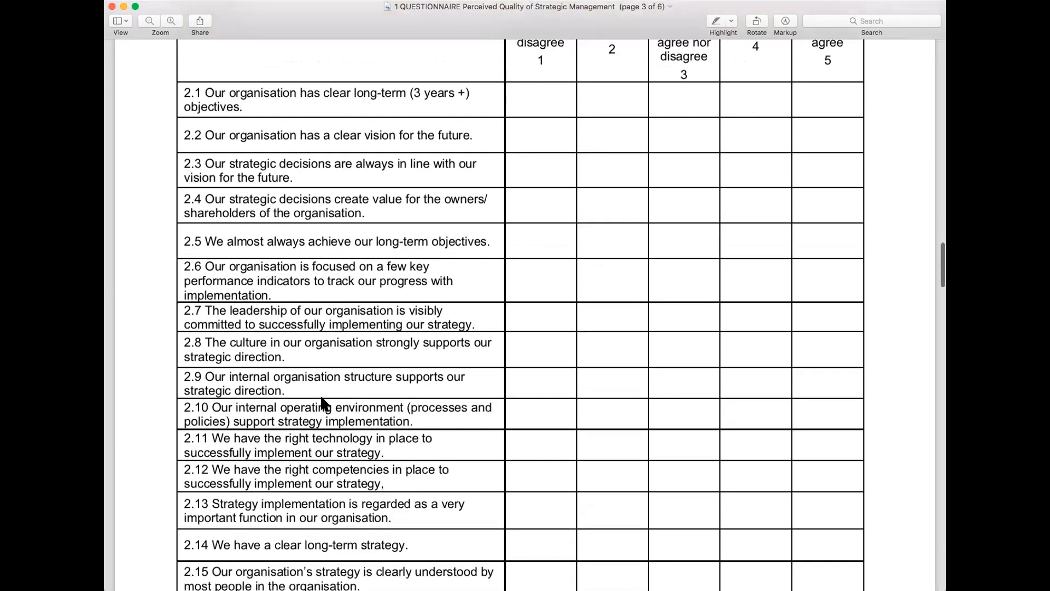
pyautogui.scroll(-9, 322, 402)
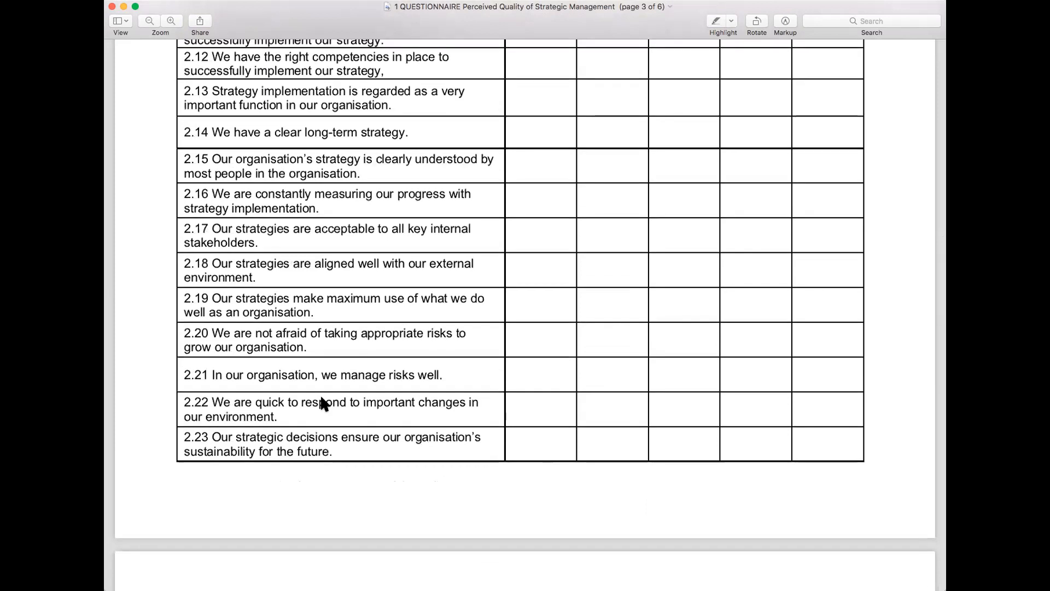
pyautogui.scroll(-20, 322, 398)
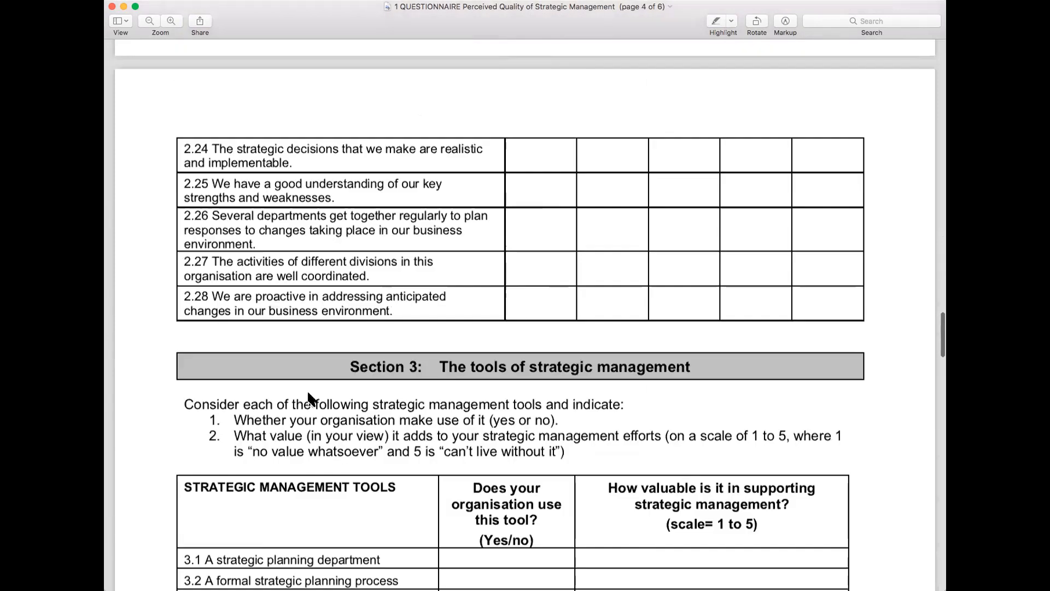
pyautogui.scroll(-1, 307, 388)
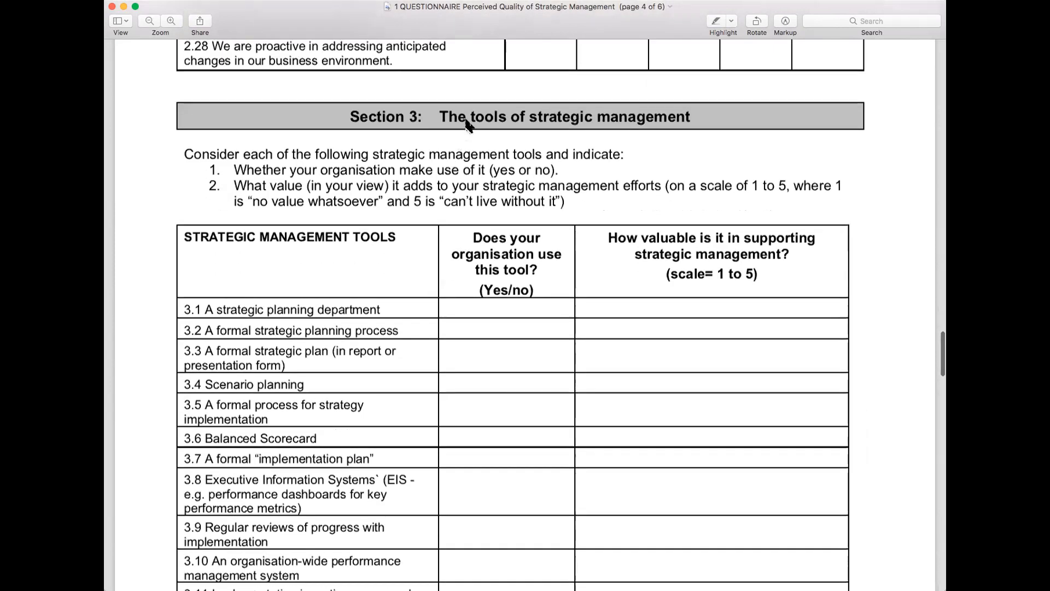
pyautogui.scroll(-4, 542, 362)
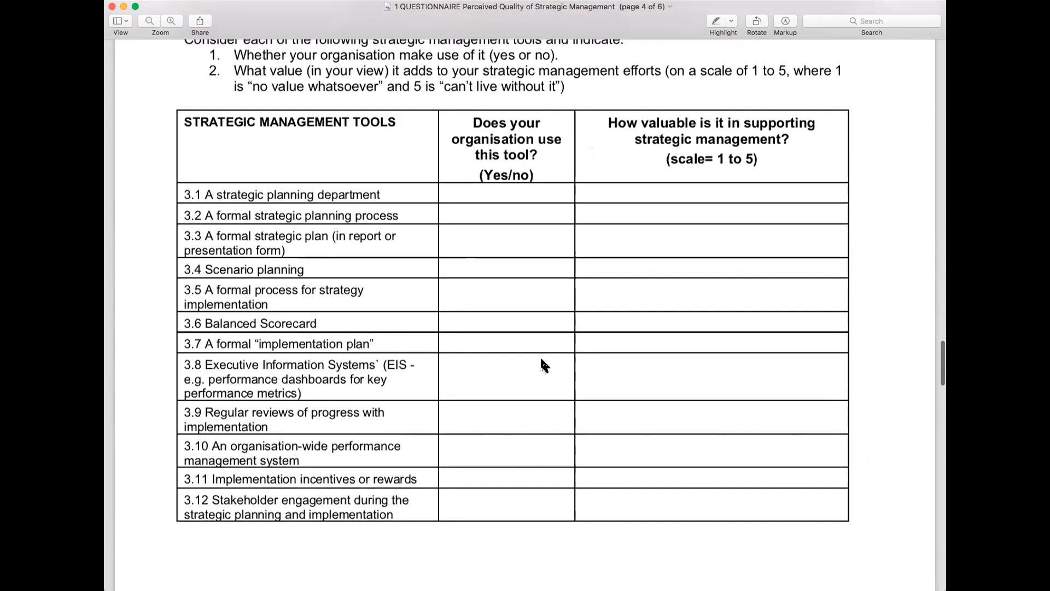
pyautogui.scroll(-20, 542, 362)
pyautogui.scroll(20, 541, 363)
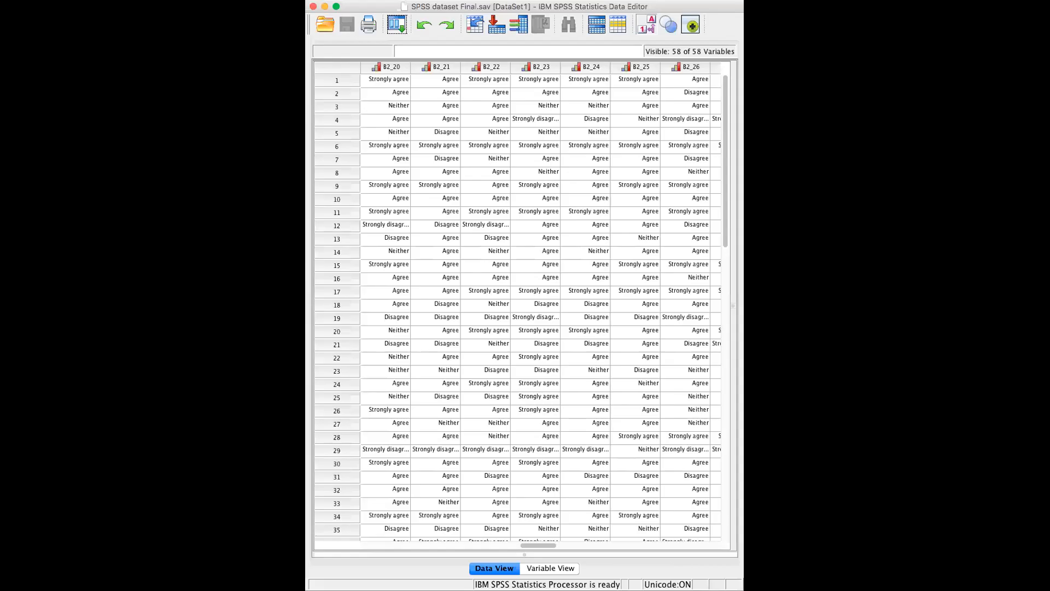
# - Examine the dataset's rows and its B2 item columns through B2_28, where the D4 variables begin
pyautogui.scroll(-15, 602, 357)
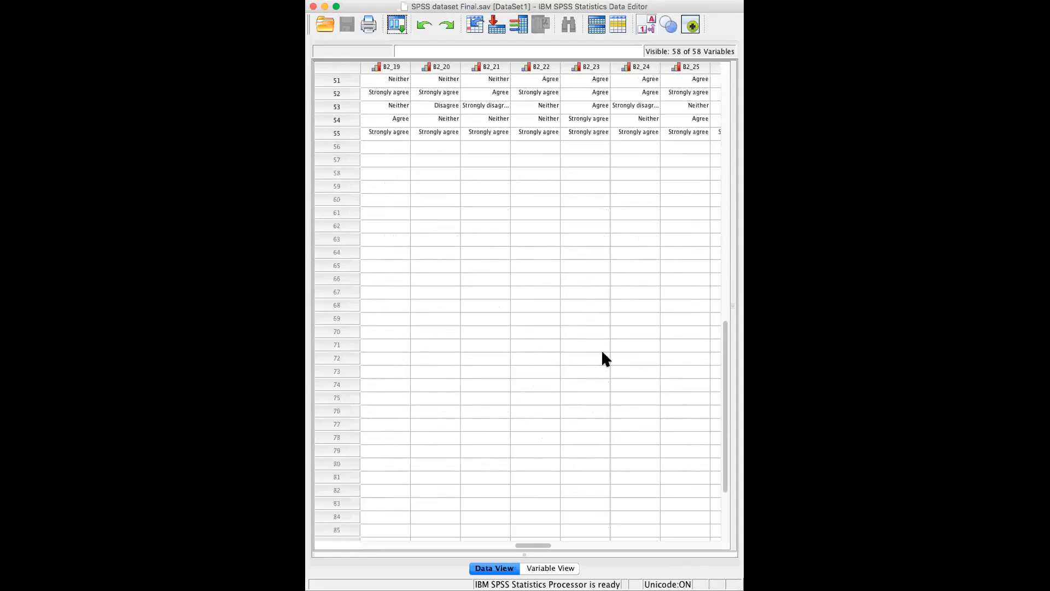
pyautogui.scroll(20, 602, 357)
pyautogui.hscroll(-1, 602, 356)
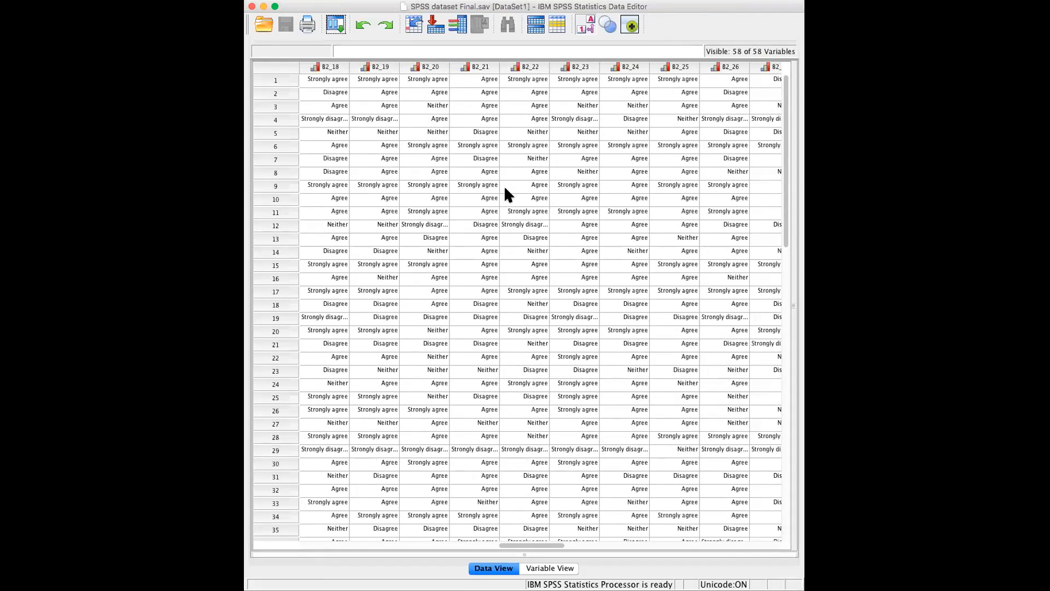
pyautogui.hscroll(-3, 501, 185)
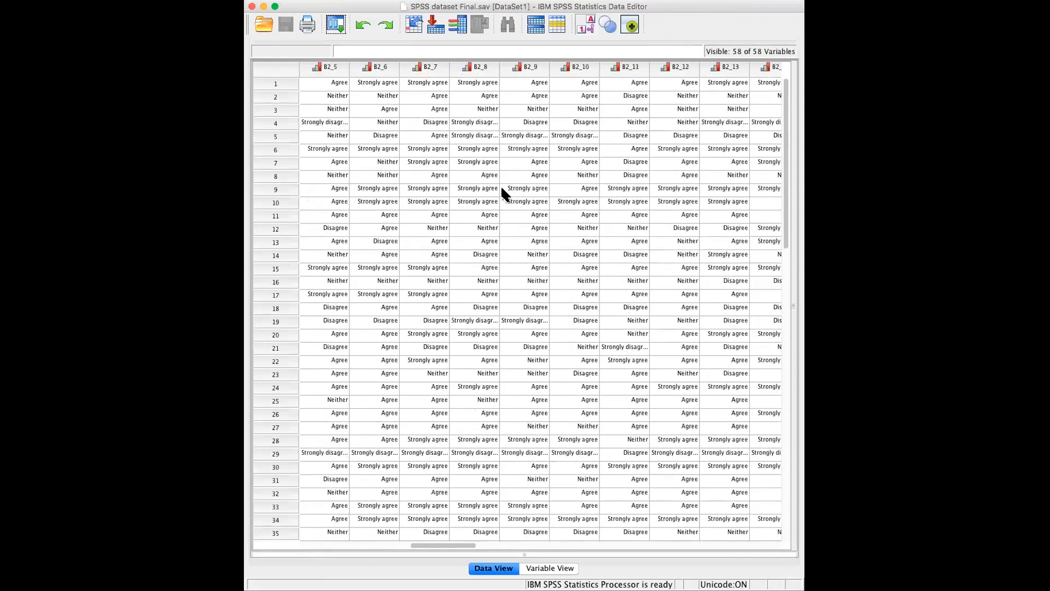
pyautogui.hscroll(10, 615, 297)
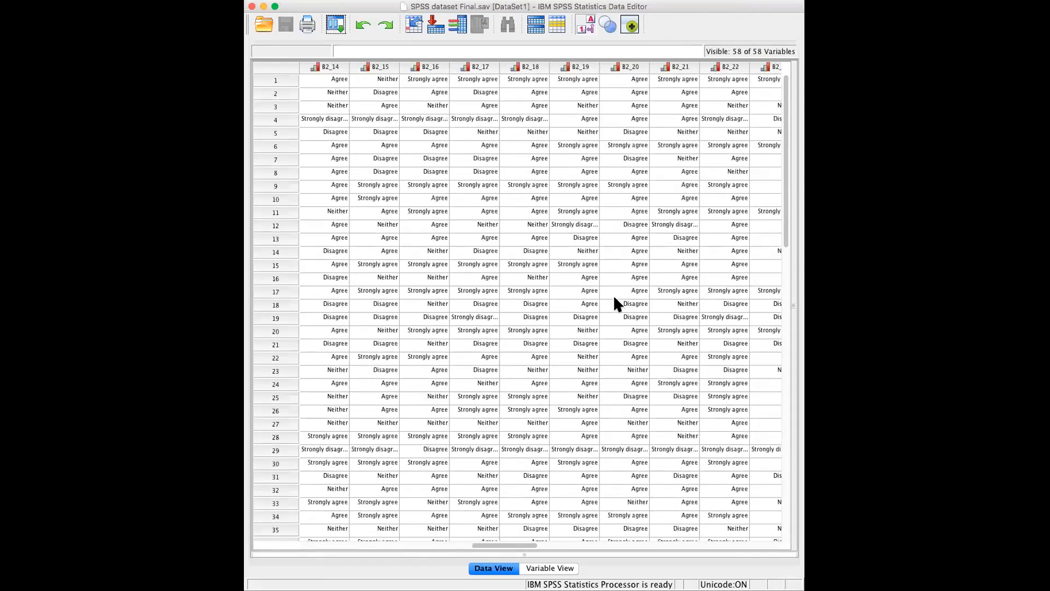
pyautogui.hscroll(-10, 615, 299)
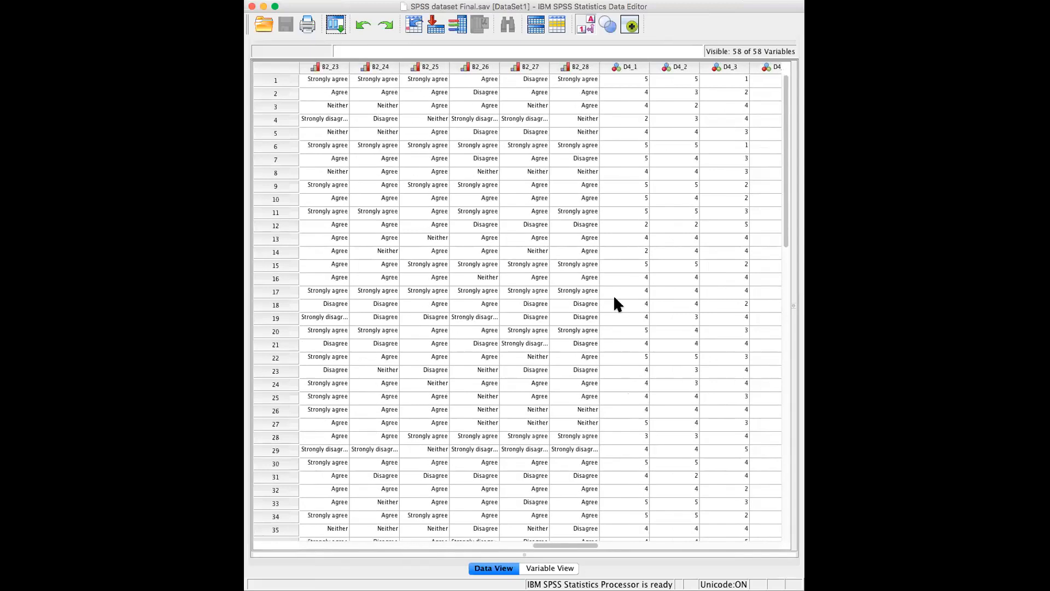
pyautogui.hscroll(8, 613, 298)
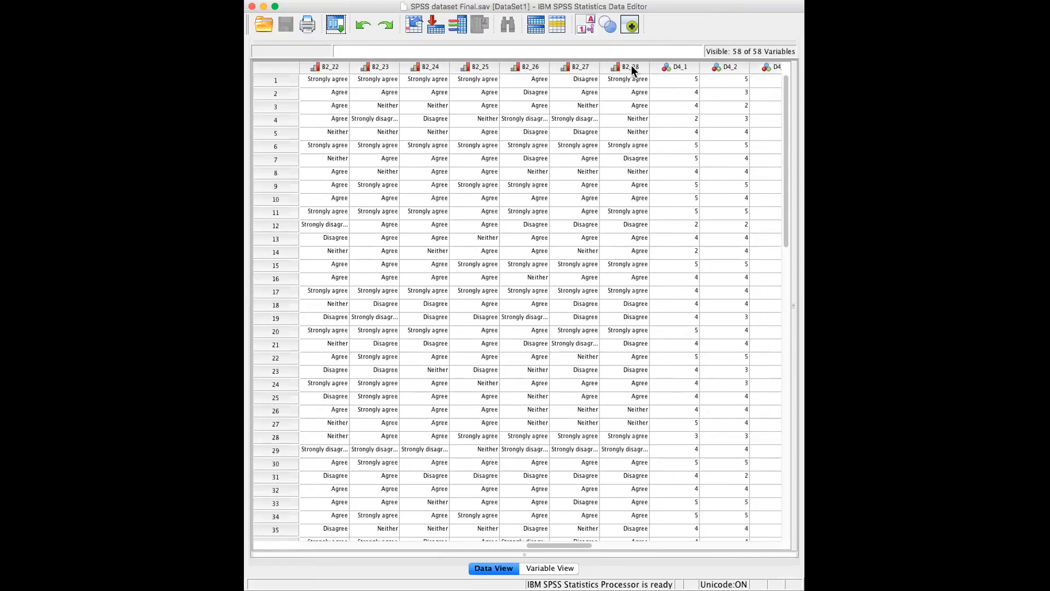
pyautogui.moveTo(630, 70)
# - Widen the Data Editor window to show the columns from B2_22 through F5_1
pyautogui.click(476, 0)
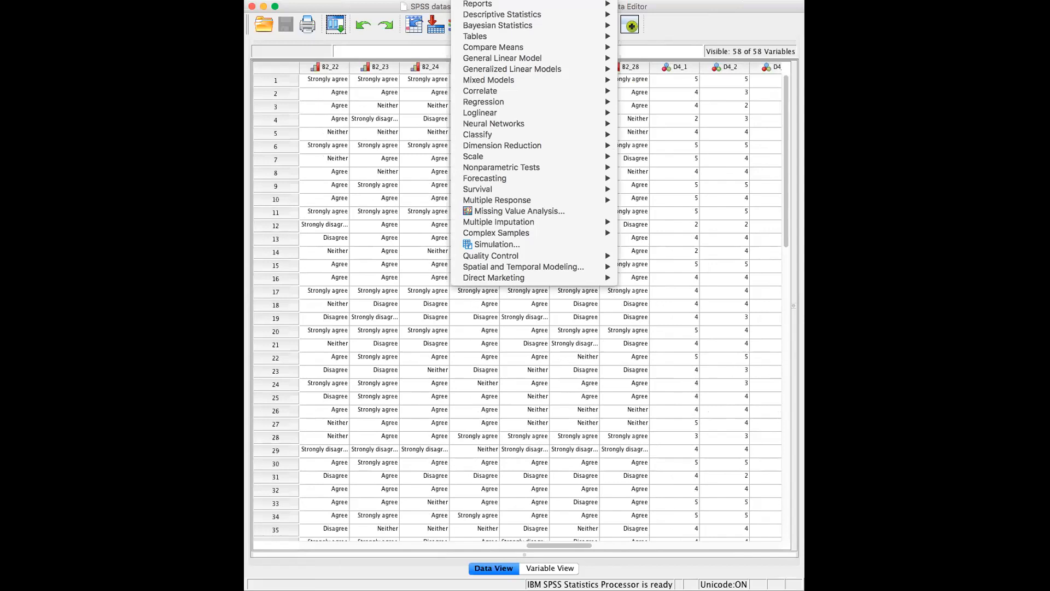
pyautogui.press('Escape')
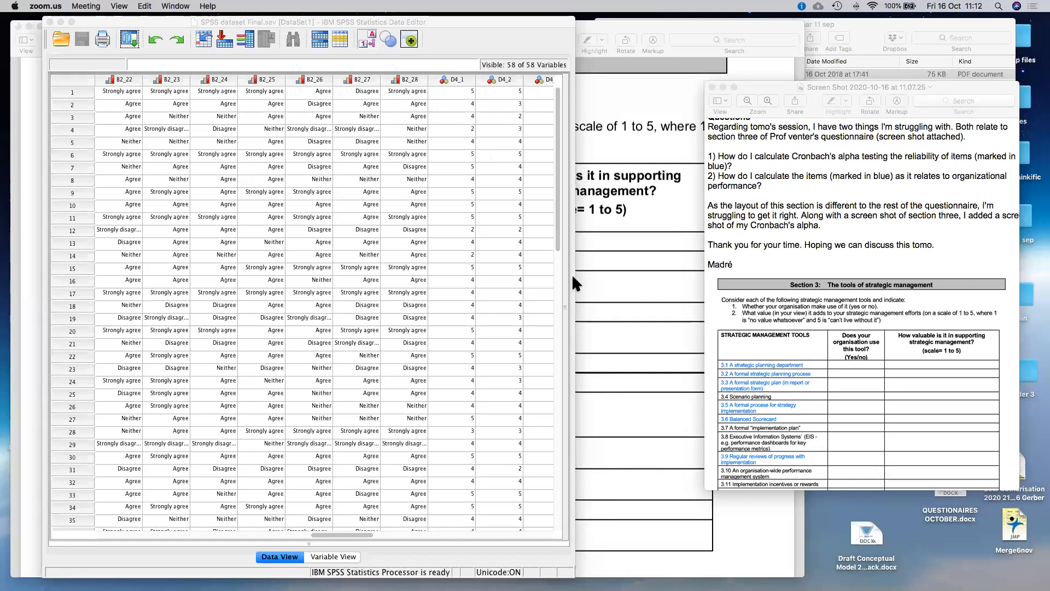
pyautogui.moveTo(572, 279); pyautogui.dragTo(982, 276)
pyautogui.moveTo(596, 17); pyautogui.dragTo(560, 18)
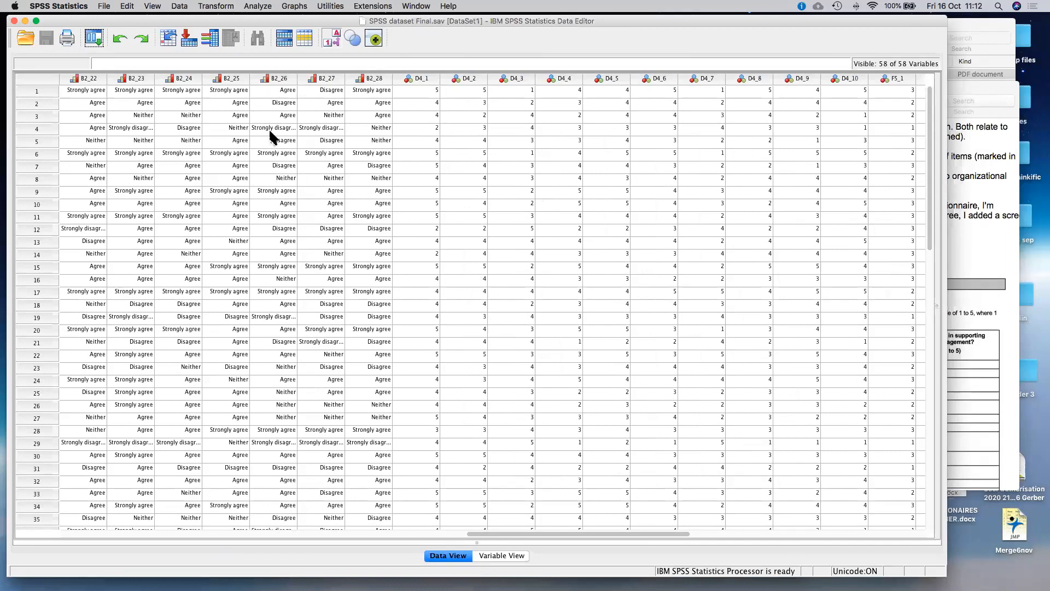
pyautogui.click(261, 7)
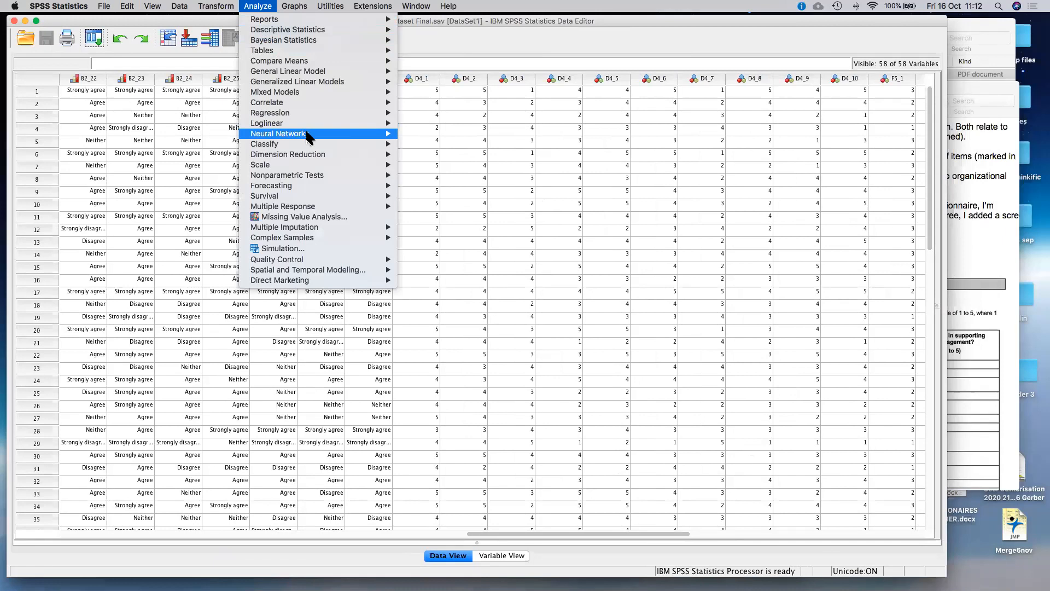
pyautogui.moveTo(312, 140)
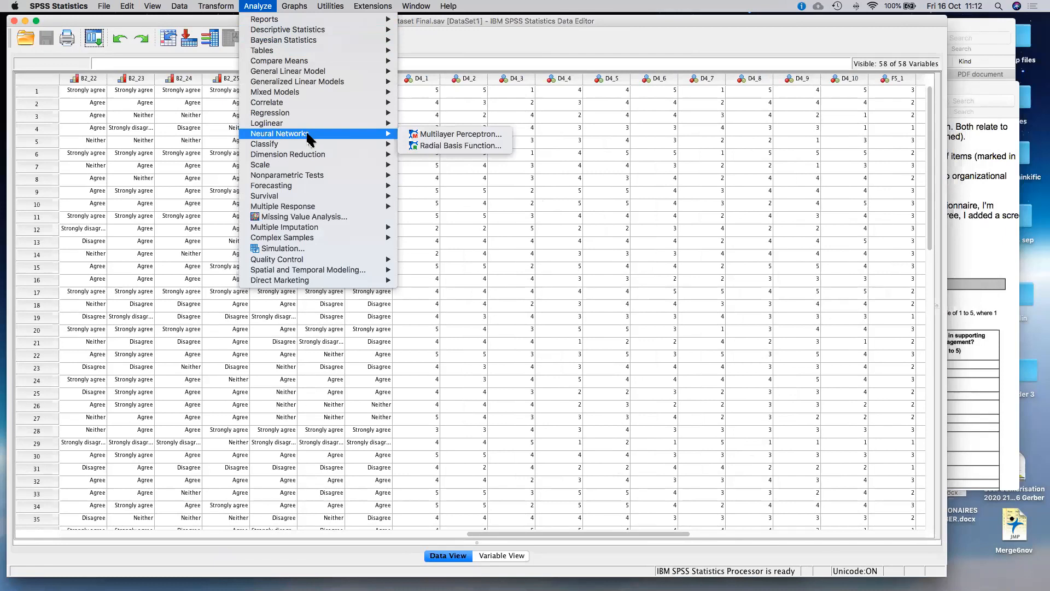
pyautogui.click(616, 33)
# - Start a Factor analysis, enlarge its dialog, and add items B2_1 to B2_28 as the analysis variables
pyautogui.click(265, 7)
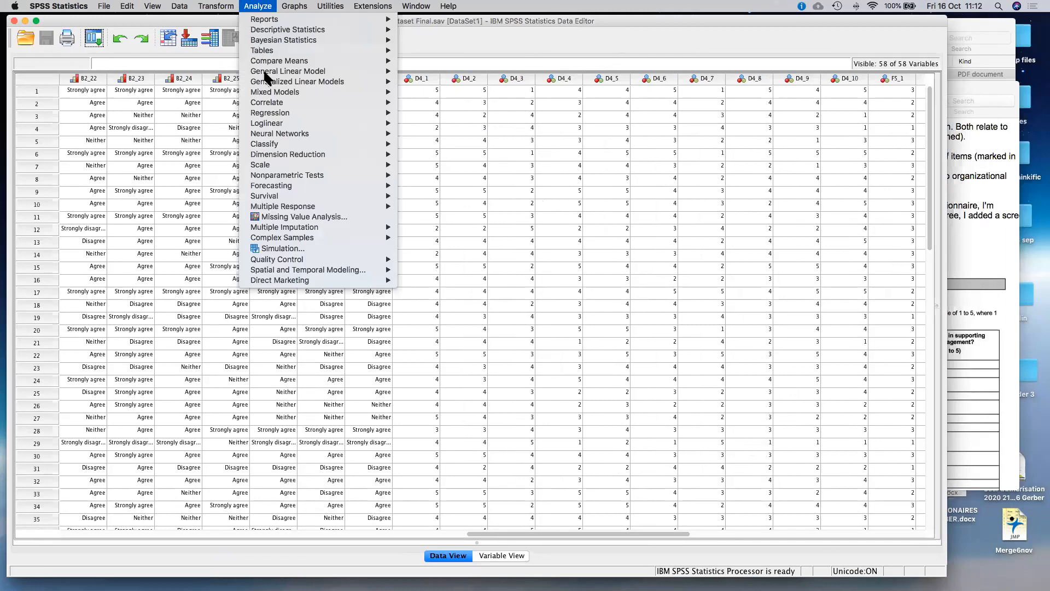
pyautogui.moveTo(278, 94)
pyautogui.moveTo(300, 157)
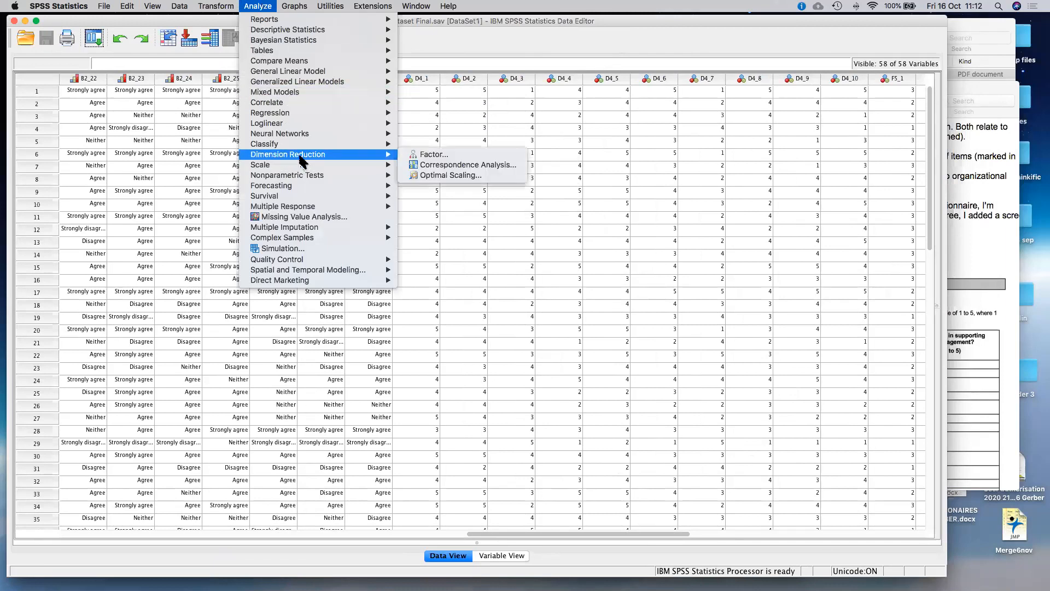
pyautogui.click(451, 155)
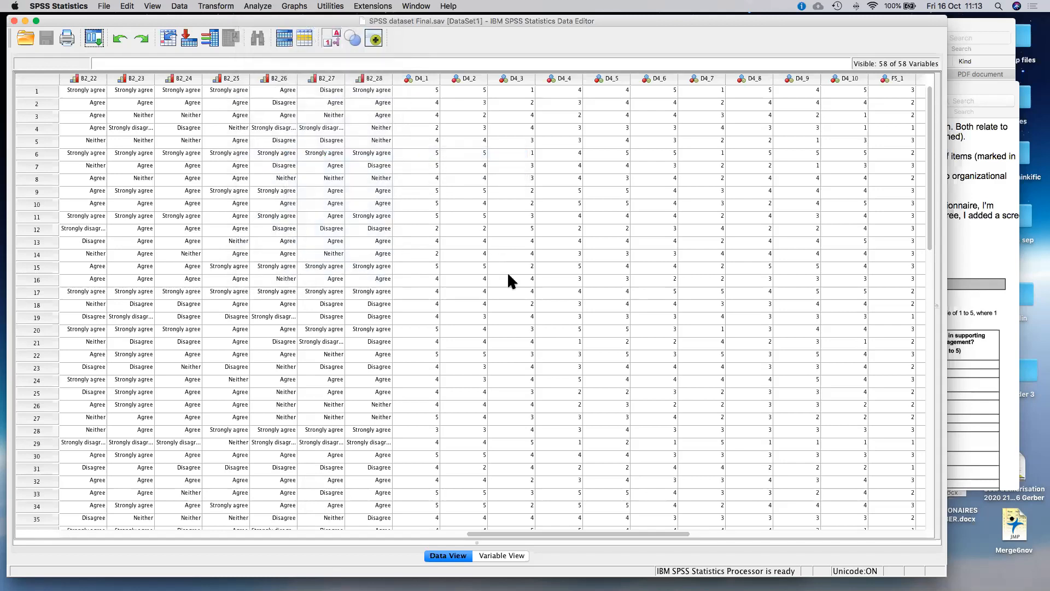
pyautogui.scroll(-3, 320, 253)
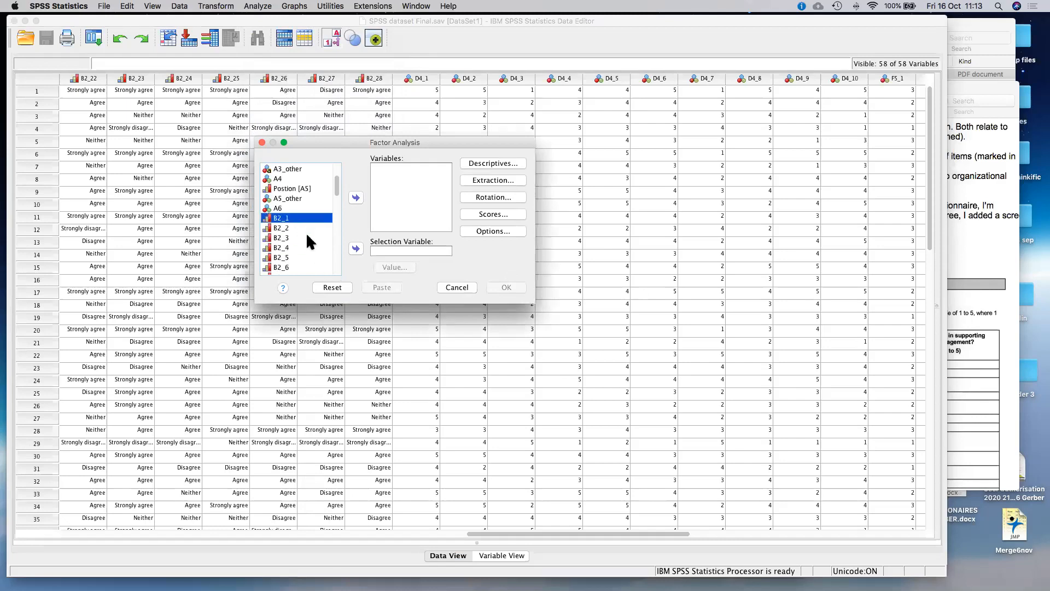
pyautogui.scroll(-10, 305, 236)
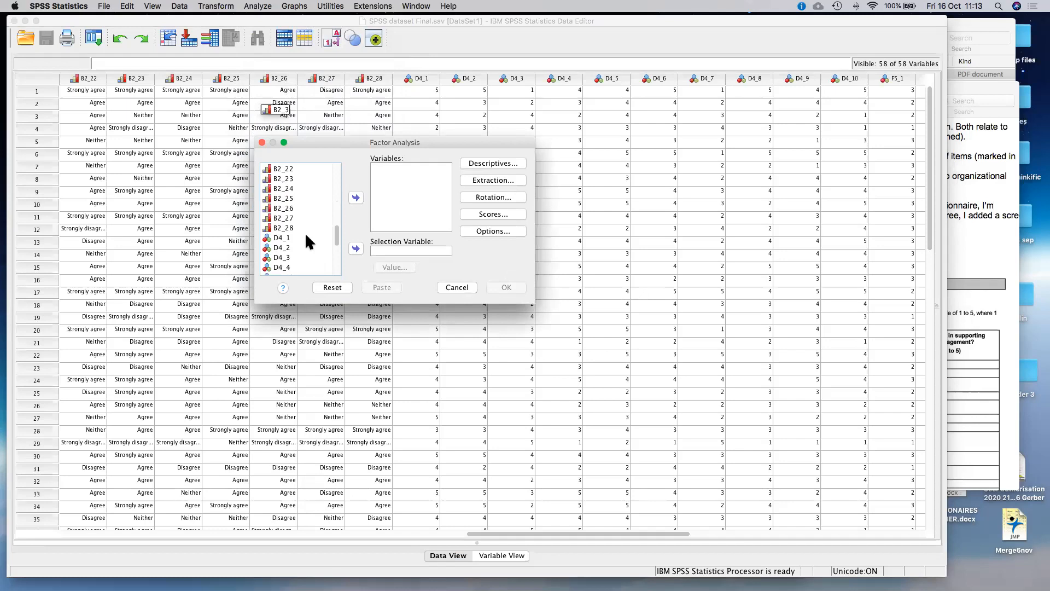
pyautogui.keyDown('shift'); pyautogui.click(295, 229); pyautogui.keyUp('shift')
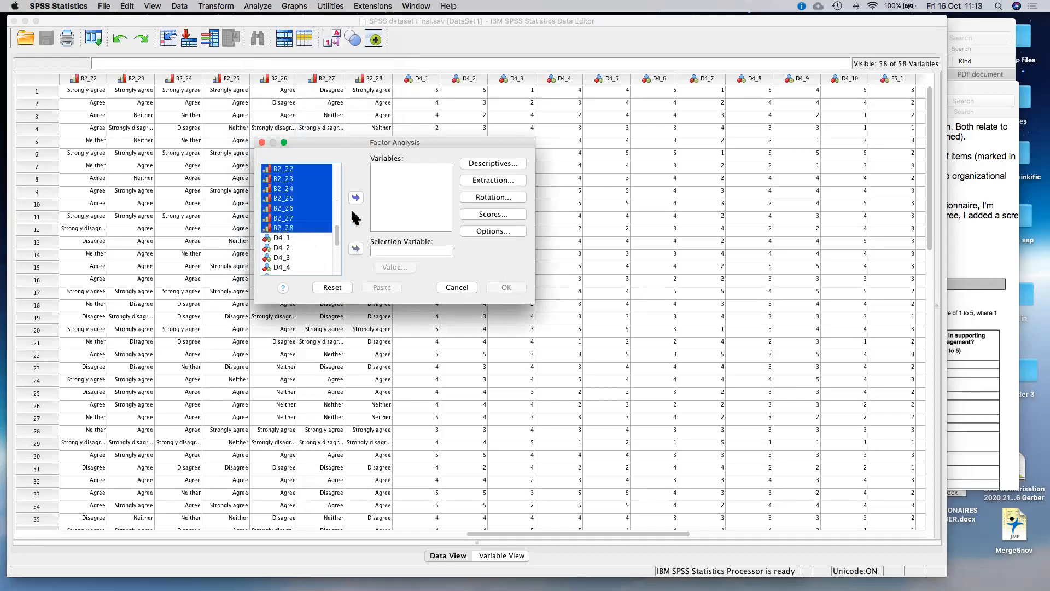
pyautogui.moveTo(356, 140); pyautogui.dragTo(246, 99)
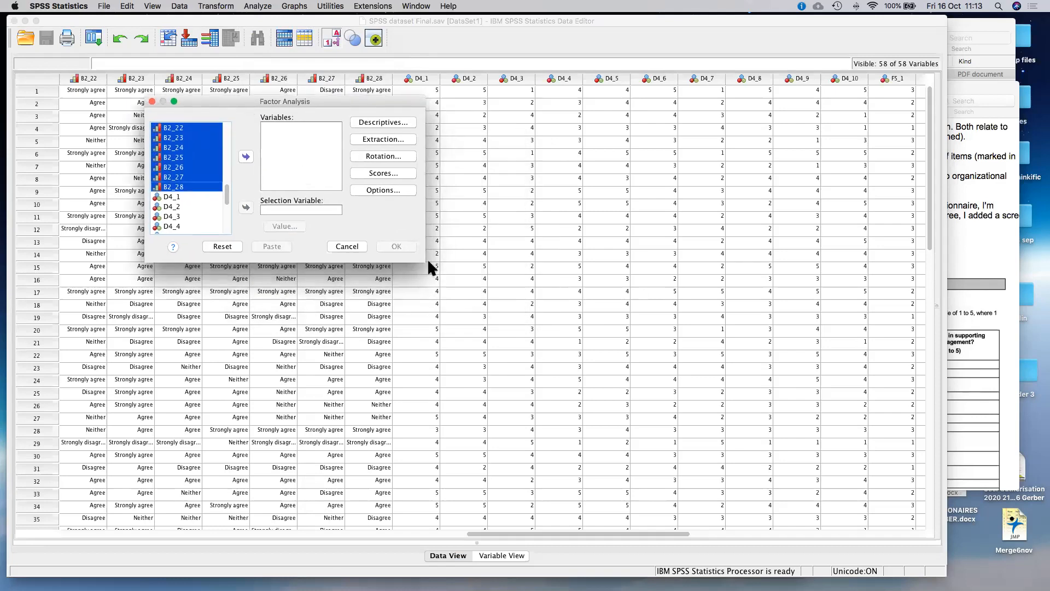
pyautogui.moveTo(424, 262); pyautogui.dragTo(646, 477)
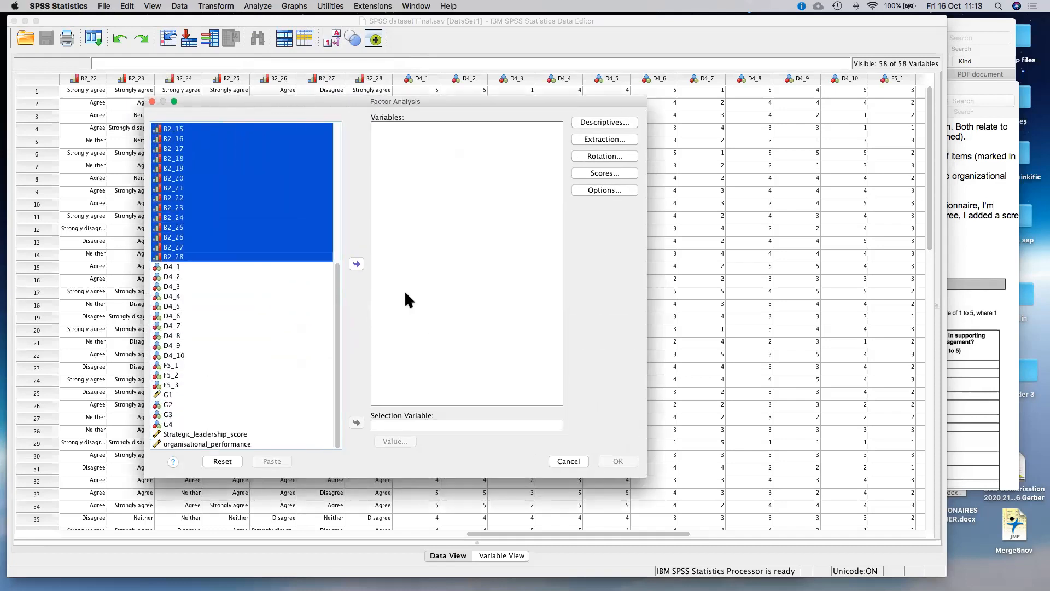
pyautogui.click(357, 263)
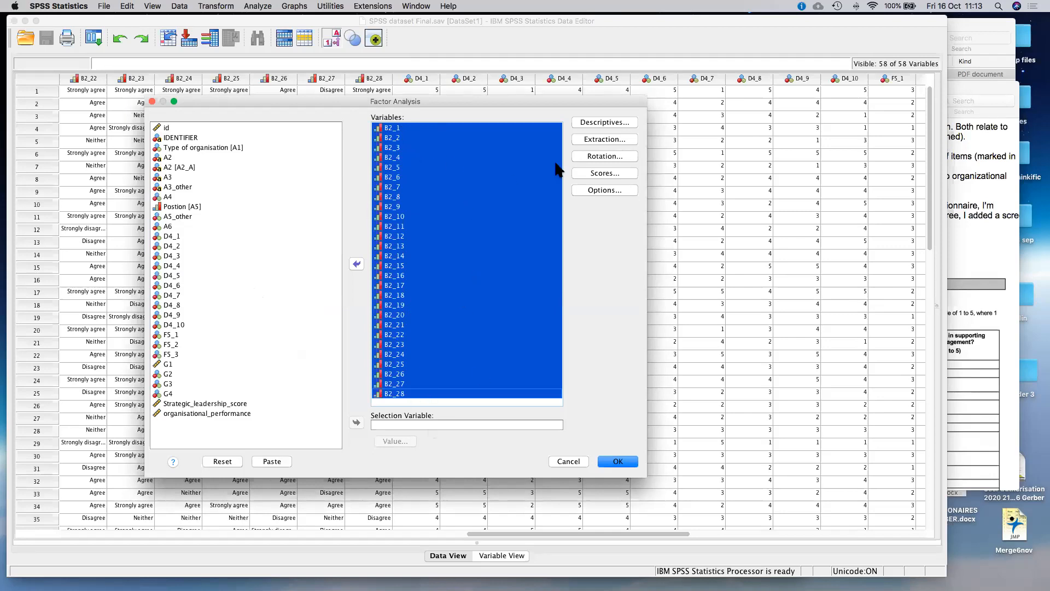
# - Add the KMO and Bartlett's test of sphericity to the factor analysis descriptives
pyautogui.click(604, 121)
pyautogui.click(323, 326)
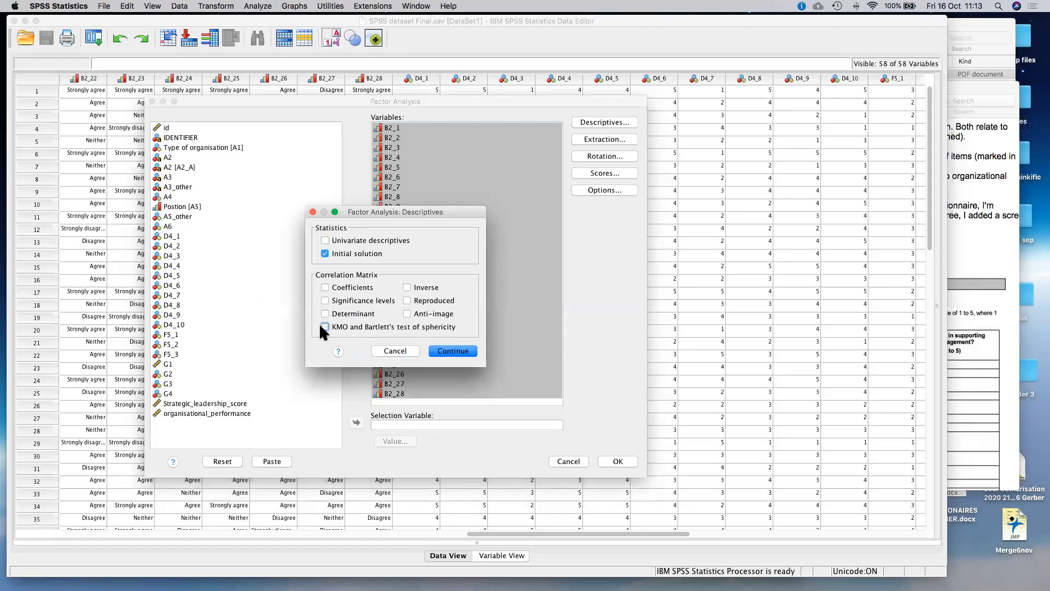
pyautogui.click(447, 353)
# - Set the extraction to Principal axis factoring with a scree plot, and run the factor analysis
pyautogui.click(588, 140)
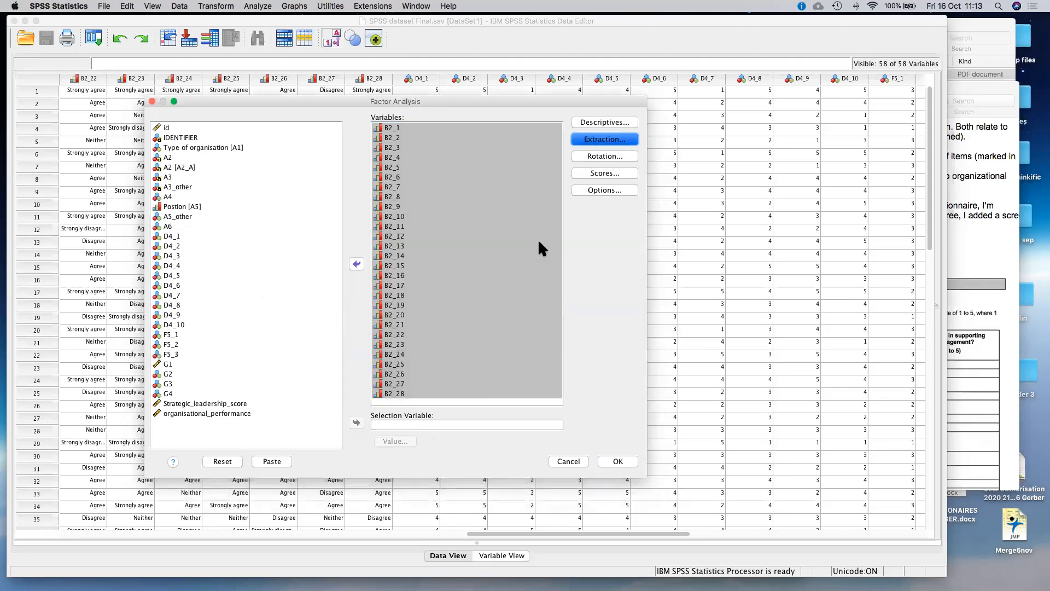
pyautogui.click(401, 139)
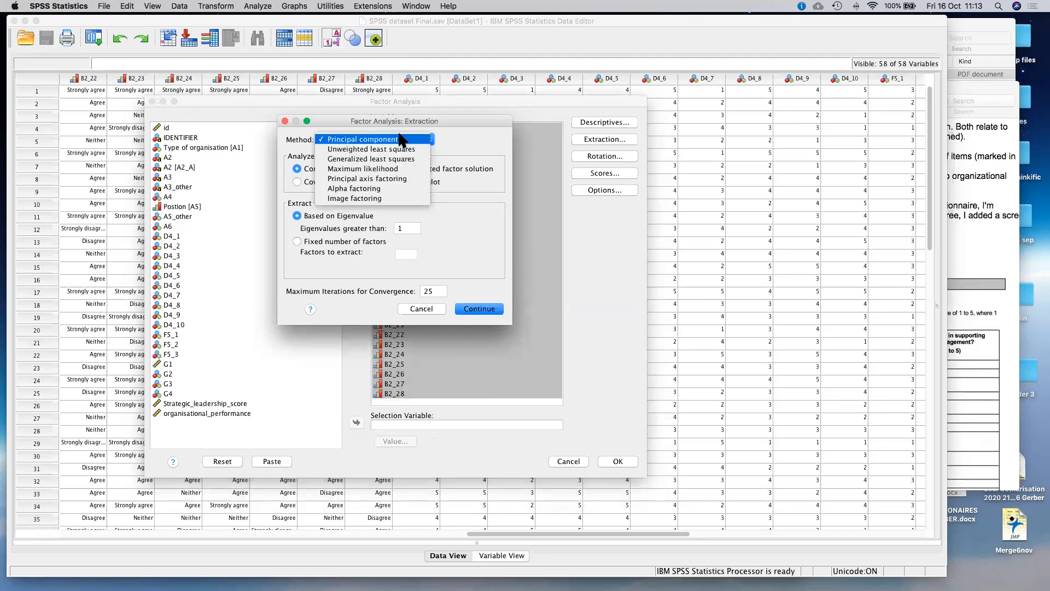
pyautogui.click(377, 178)
pyautogui.click(399, 183)
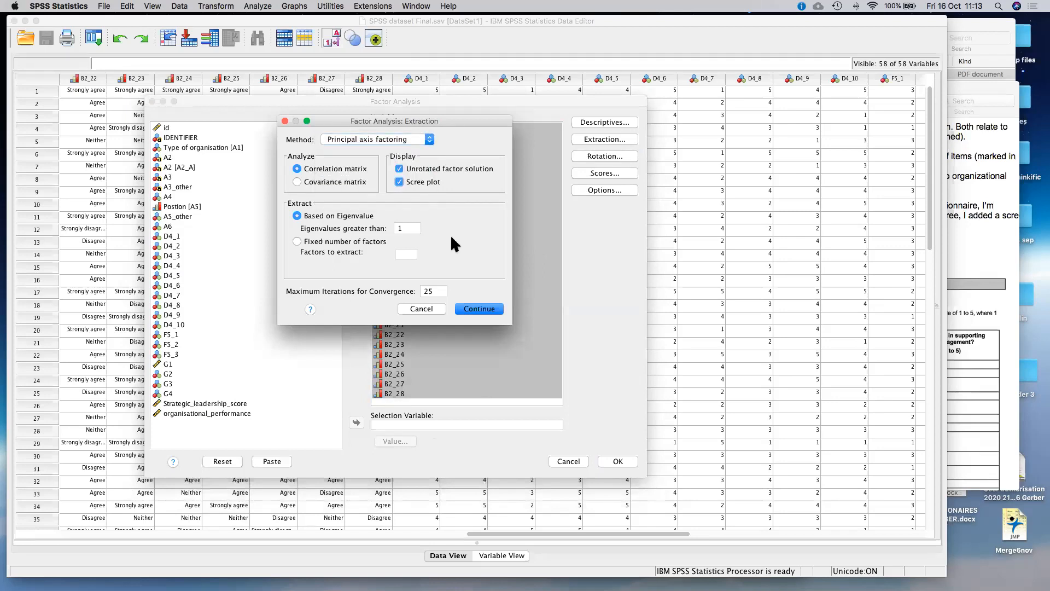
pyautogui.click(479, 309)
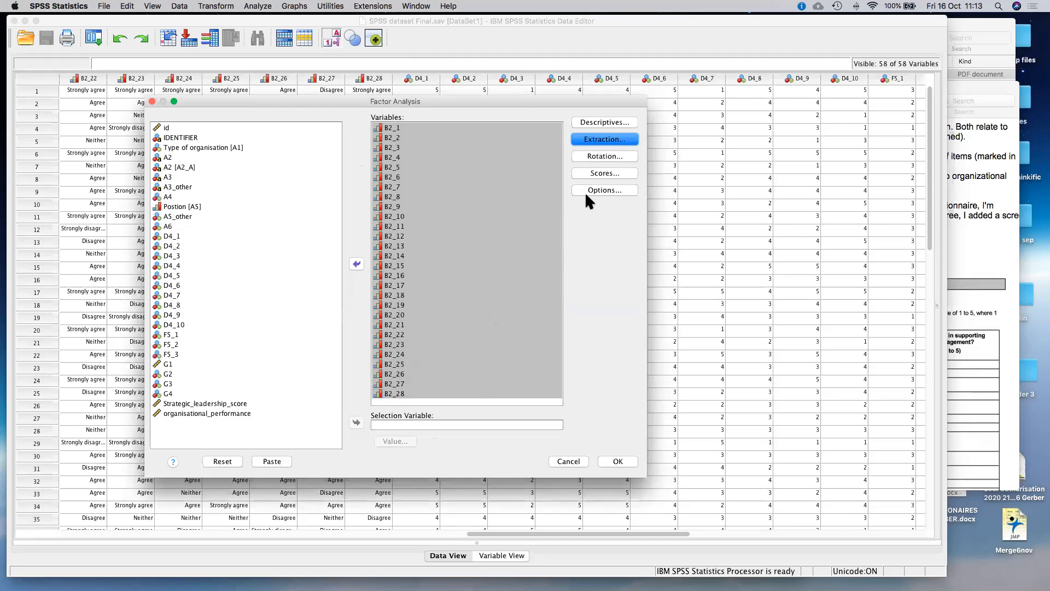
pyautogui.click(609, 461)
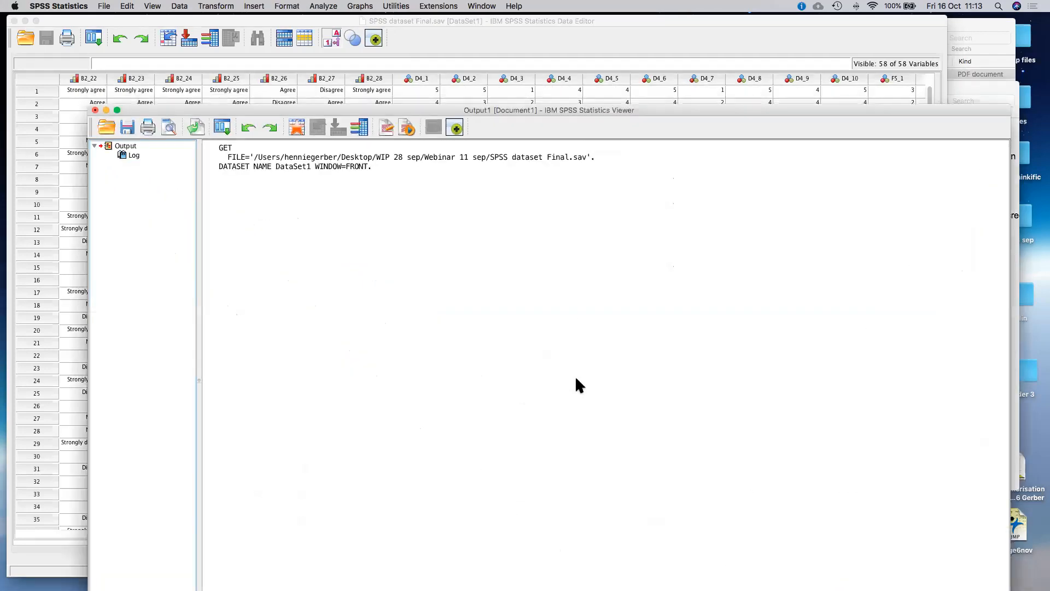
# - Bring the output window fully into view and examine the KMO test, Communalities, Total Variance Explained, Scree Plot and Factor Matrix
pyautogui.moveTo(560, 109); pyautogui.dragTo(475, 13)
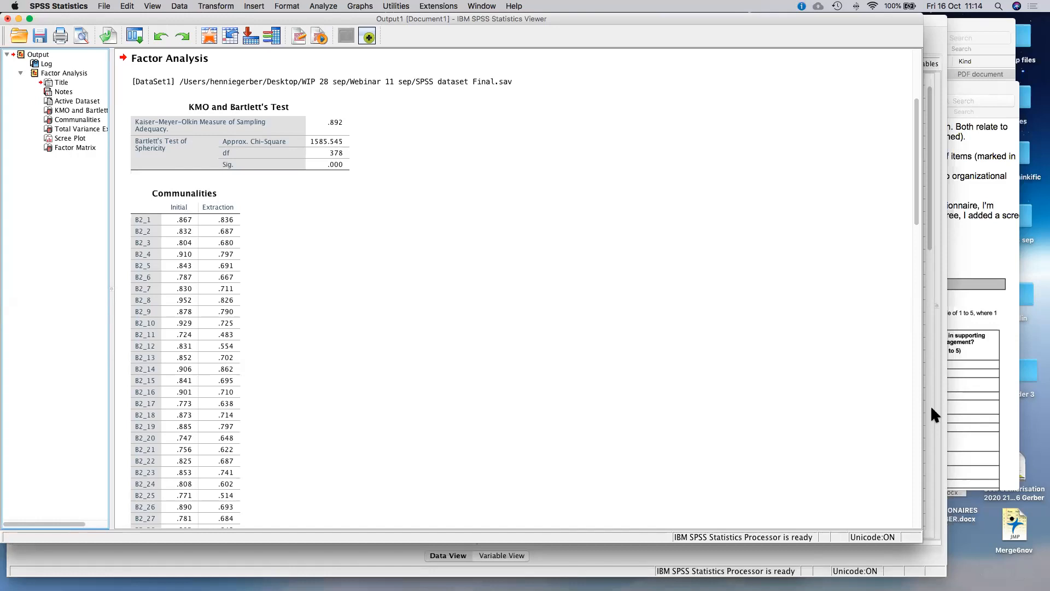
pyautogui.click(375, 343)
pyautogui.scroll(-15, 389, 367)
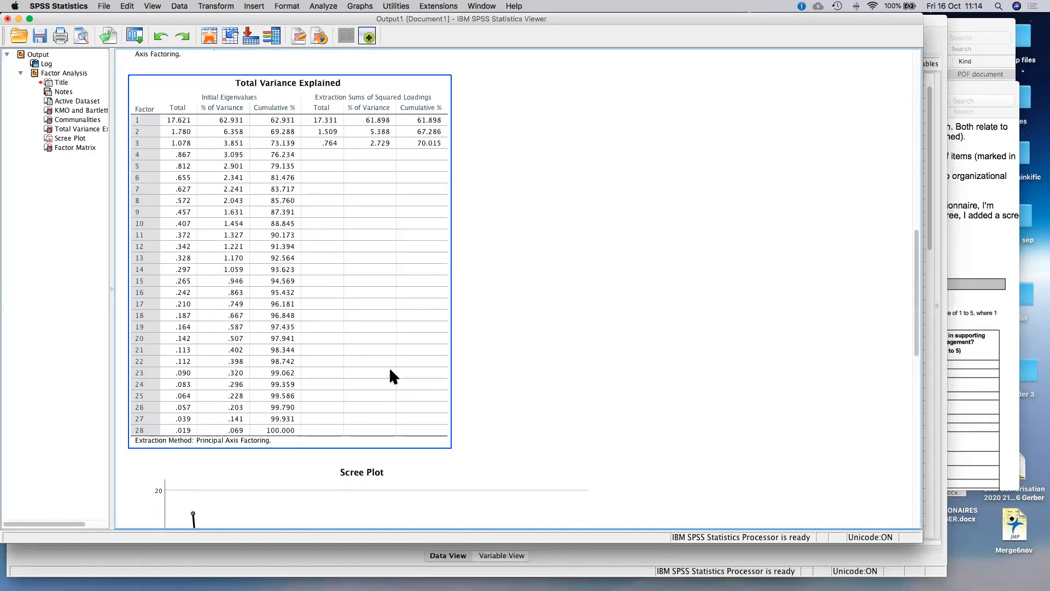
pyautogui.scroll(2, 389, 366)
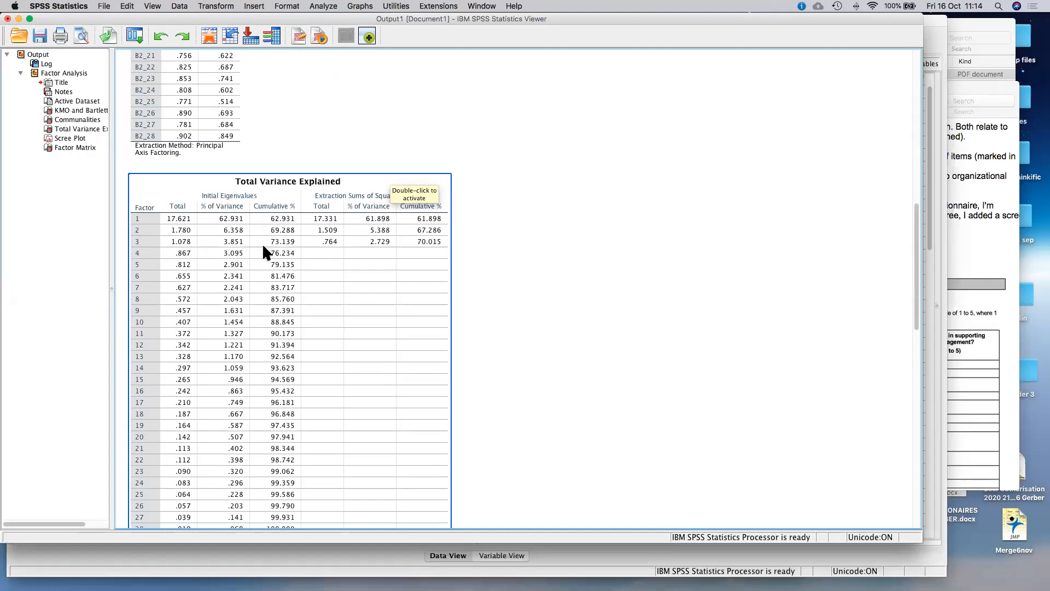
pyautogui.scroll(-20, 290, 311)
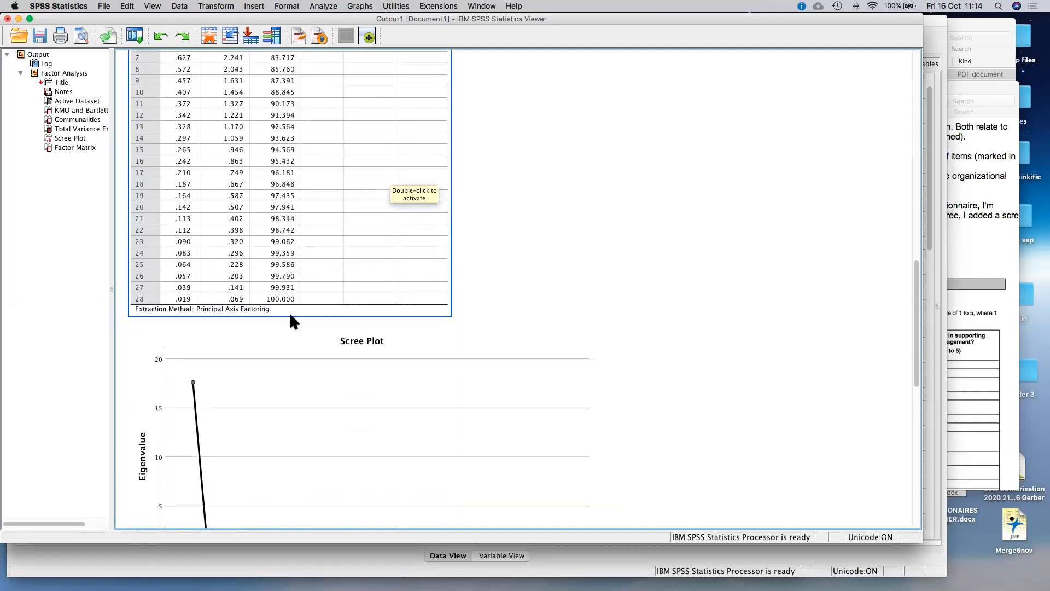
pyautogui.scroll(-6, 290, 321)
pyautogui.click(258, 274)
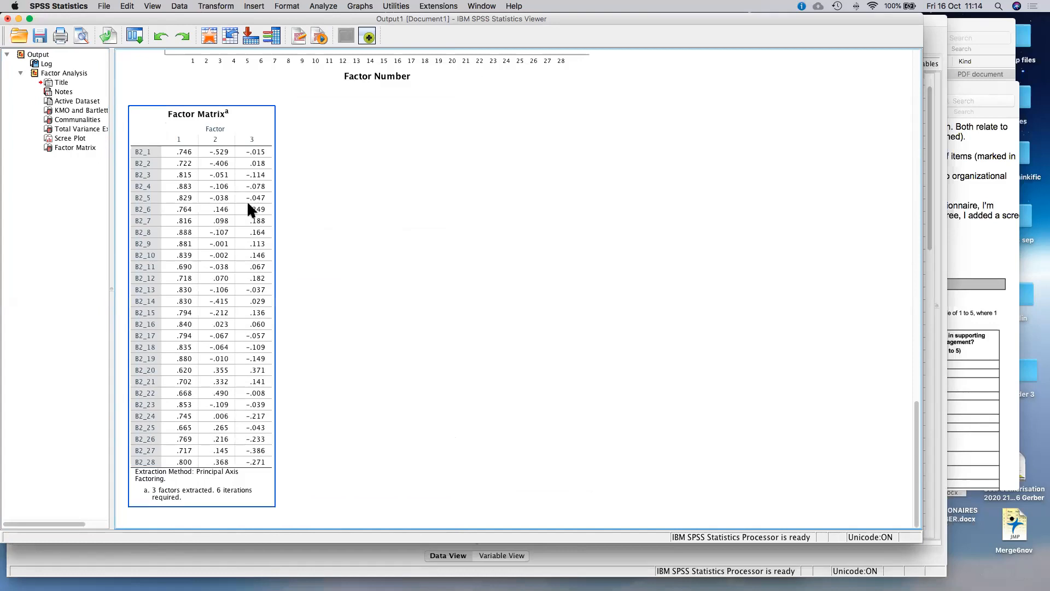
pyautogui.scroll(2, 277, 147)
# - Recall the Factor Analysis setup and set the rotation method to Direct Oblimin
pyautogui.click(137, 36)
pyautogui.click(164, 45)
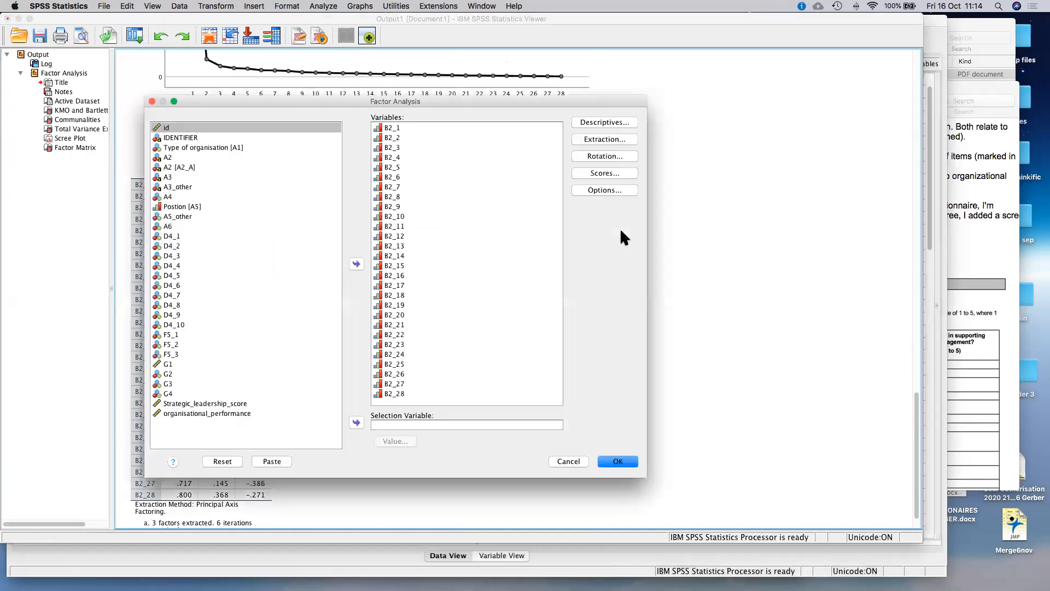
pyautogui.click(592, 156)
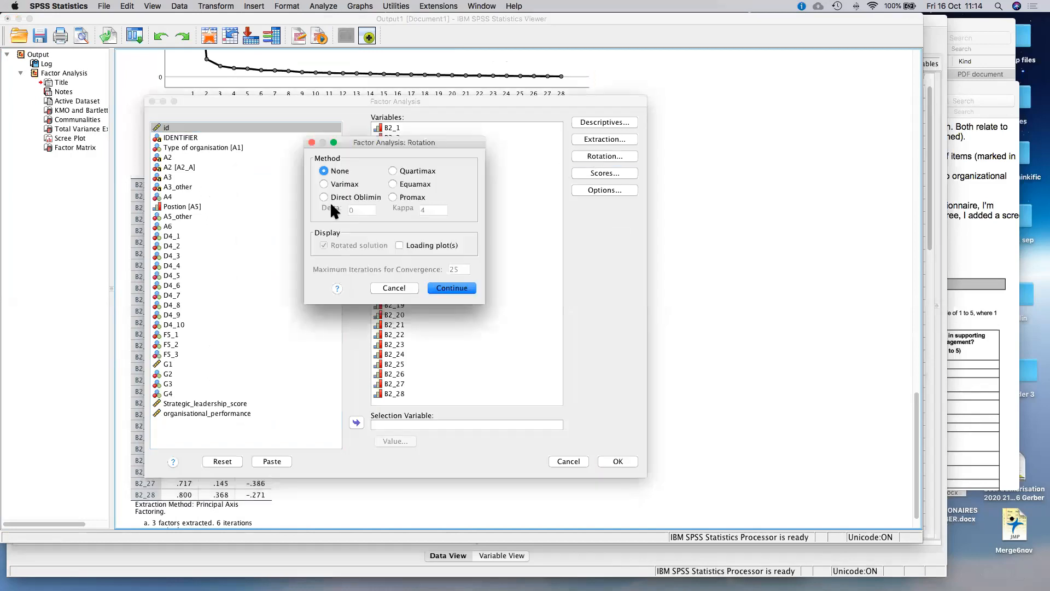
pyautogui.click(323, 184)
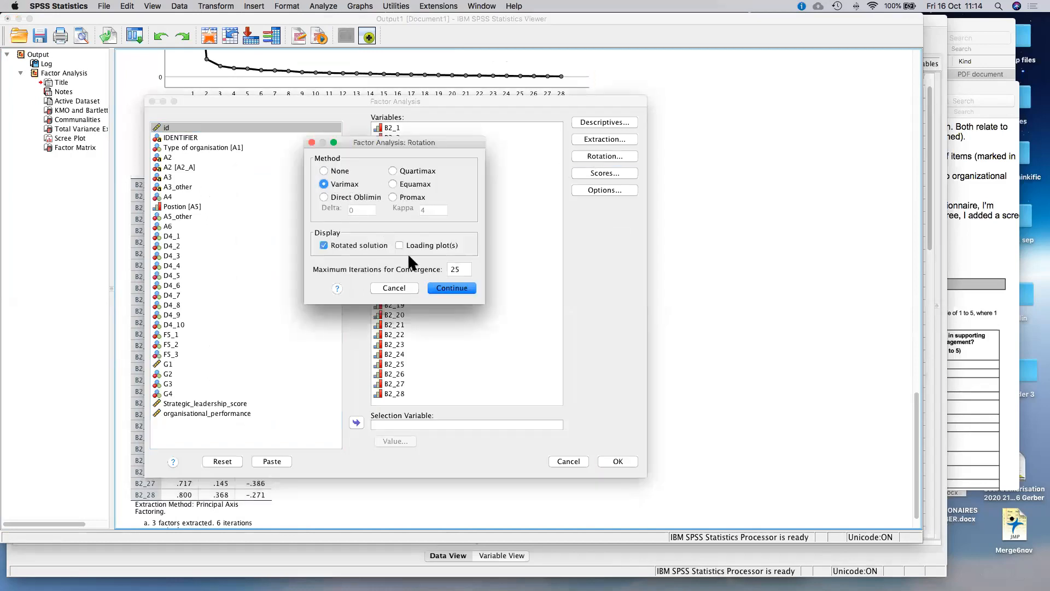
pyautogui.click(326, 196)
pyautogui.click(452, 288)
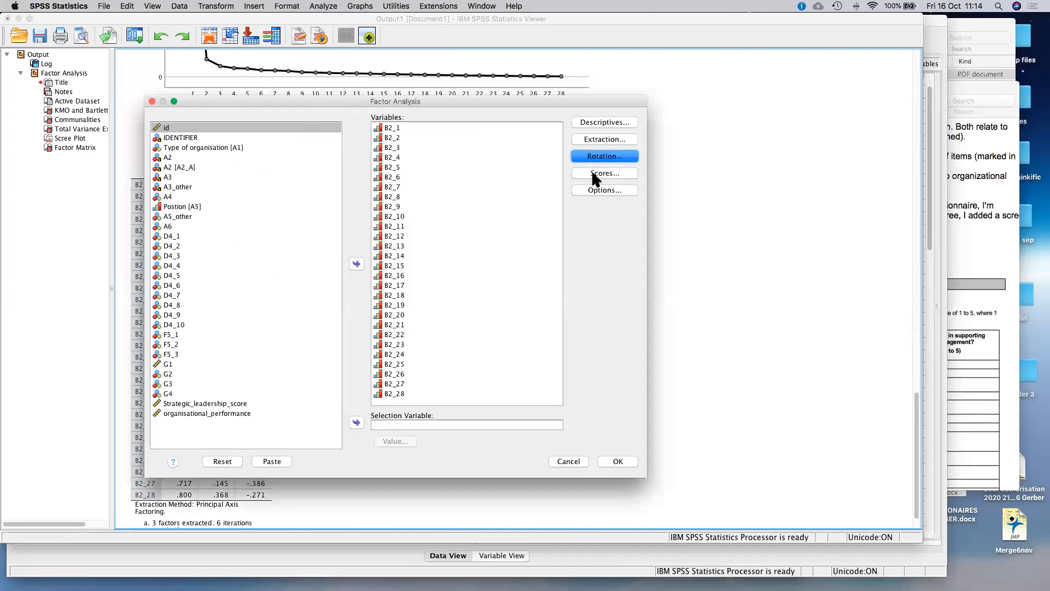
# - Sort the coefficients by size, suppress absolute values below .30, and rerun the factor analysis
pyautogui.click(593, 174)
pyautogui.click(396, 334)
pyautogui.click(603, 189)
pyautogui.click(323, 231)
pyautogui.click(324, 245)
pyautogui.doubleClick(456, 261)
pyautogui.click(455, 262)
pyautogui.press('BackSpace')
pyautogui.write('30')
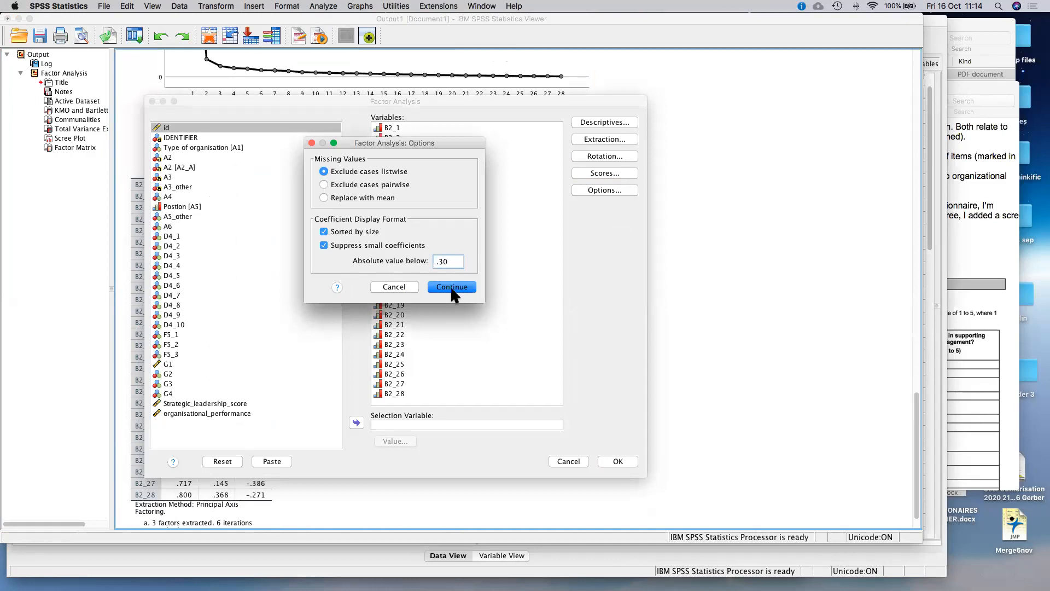
pyautogui.click(451, 286)
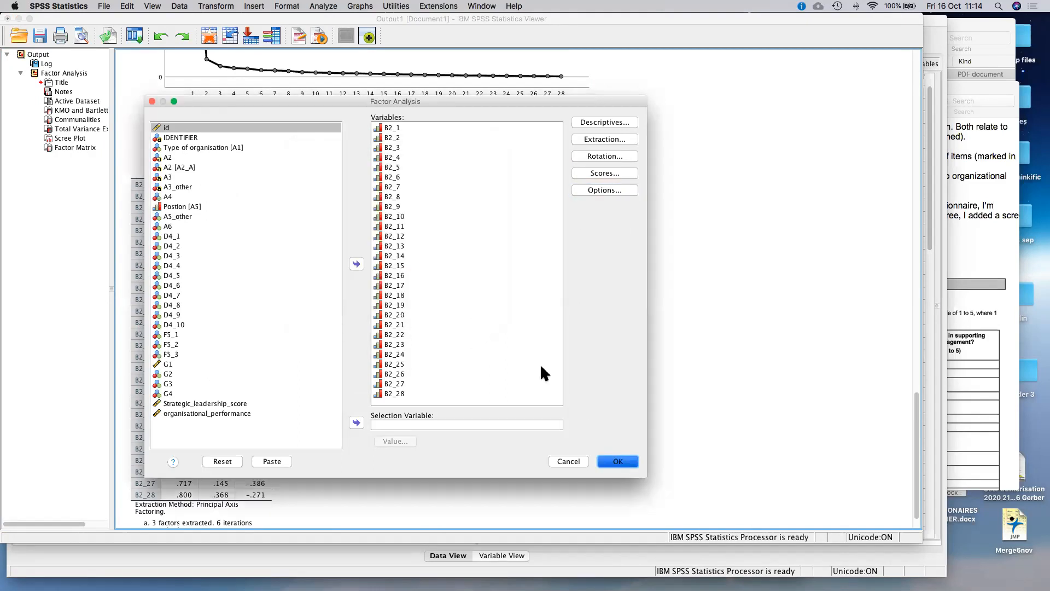
pyautogui.press('Return')
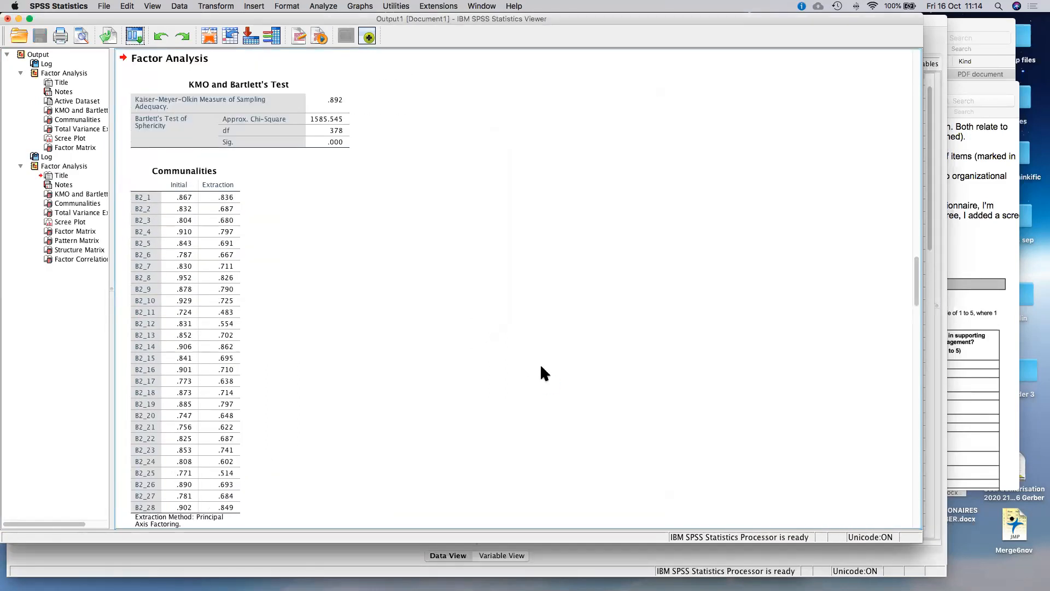
# - Examine the Pattern Matrix loadings of the B2 items in the rotated output, and dismiss the IBM feedback request
pyautogui.scroll(-20, 541, 367)
pyautogui.scroll(-20, 541, 366)
pyautogui.scroll(-3, 542, 366)
pyautogui.scroll(15, 541, 367)
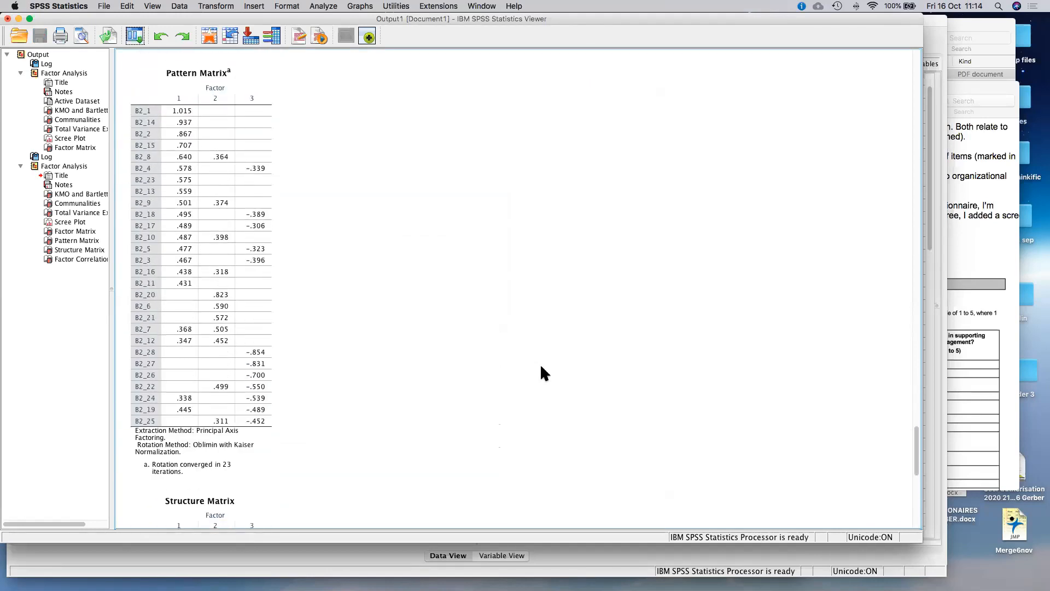
pyautogui.scroll(2, 542, 374)
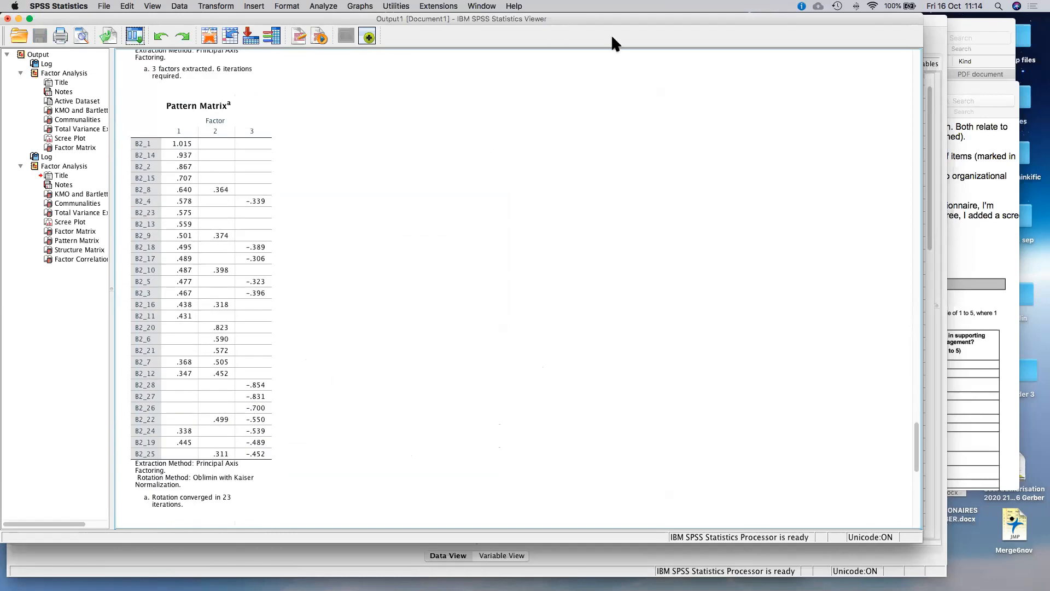
pyautogui.click(182, 282)
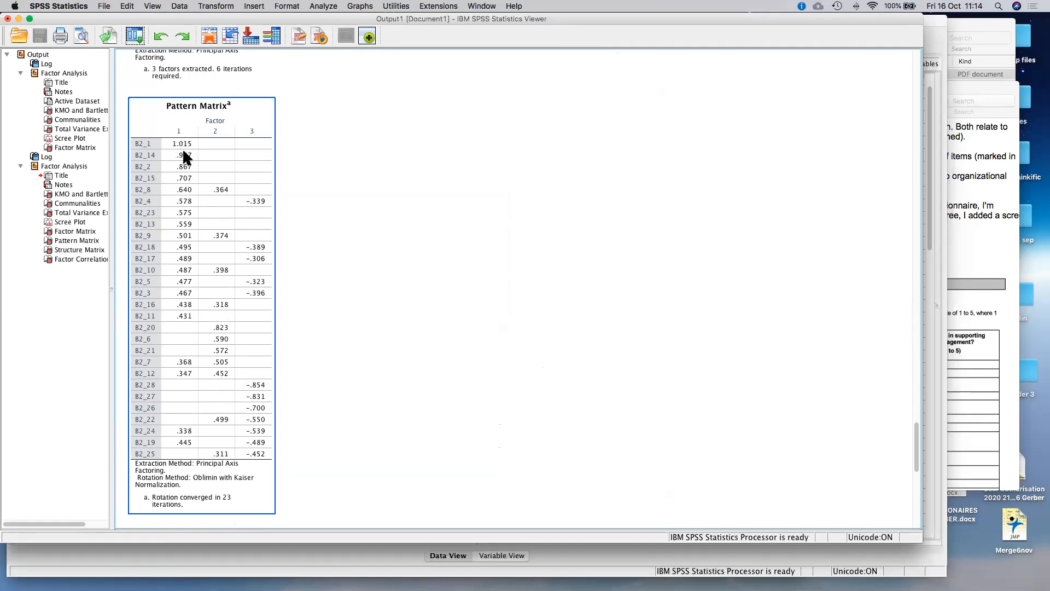
pyautogui.click(186, 180)
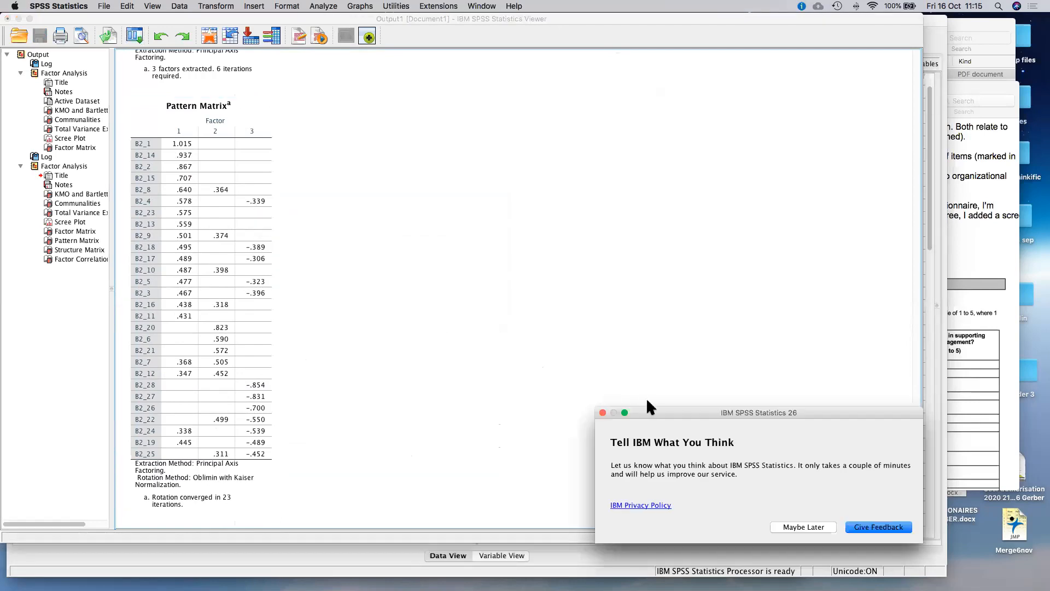
pyautogui.click(603, 412)
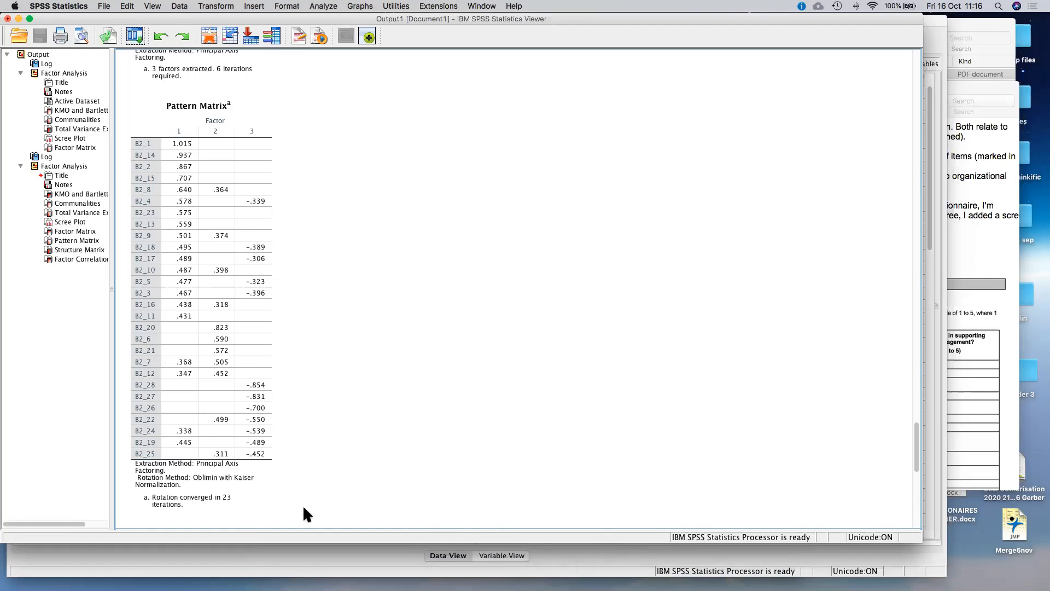
# - Switch to the questionnaire in Preview, close the screenshot of Section 3 questions, and enlarge the questionnaire window
pyautogui.moveTo(409, 590)
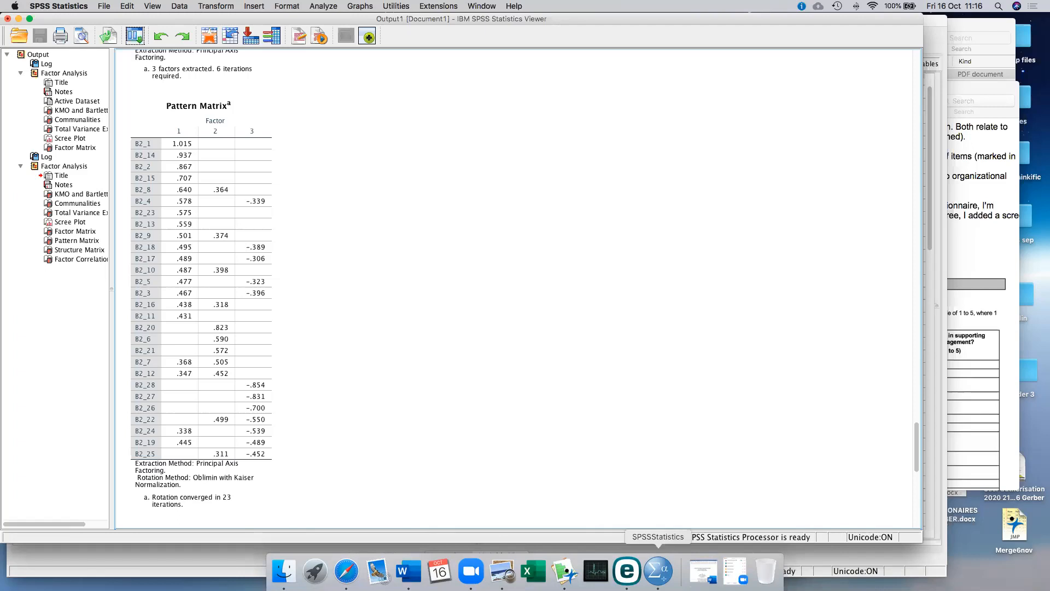
pyautogui.click(503, 571)
pyautogui.scroll(5, 468, 332)
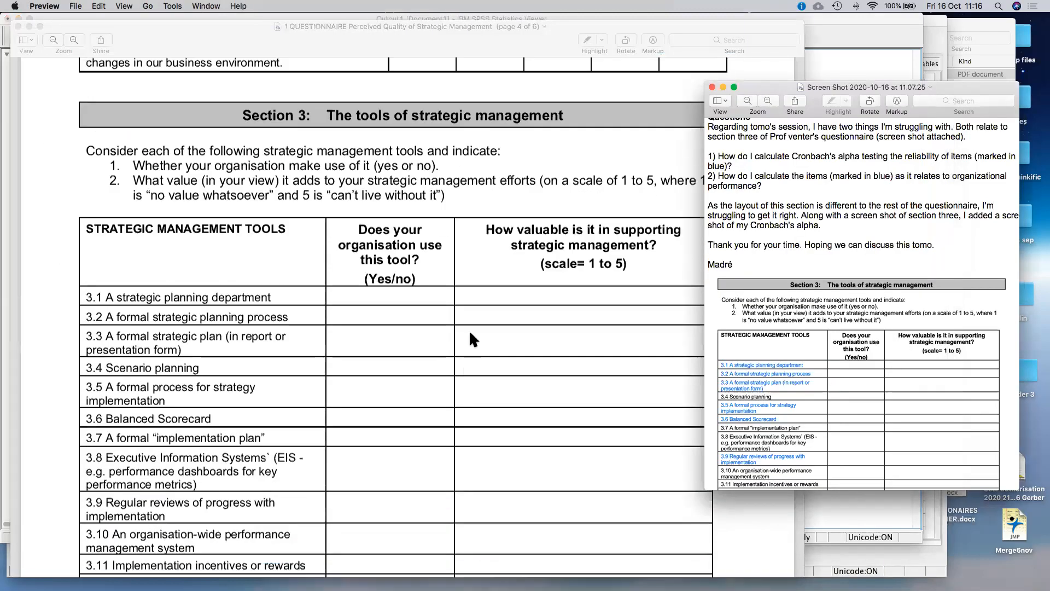
pyautogui.moveTo(774, 86); pyautogui.dragTo(957, 258)
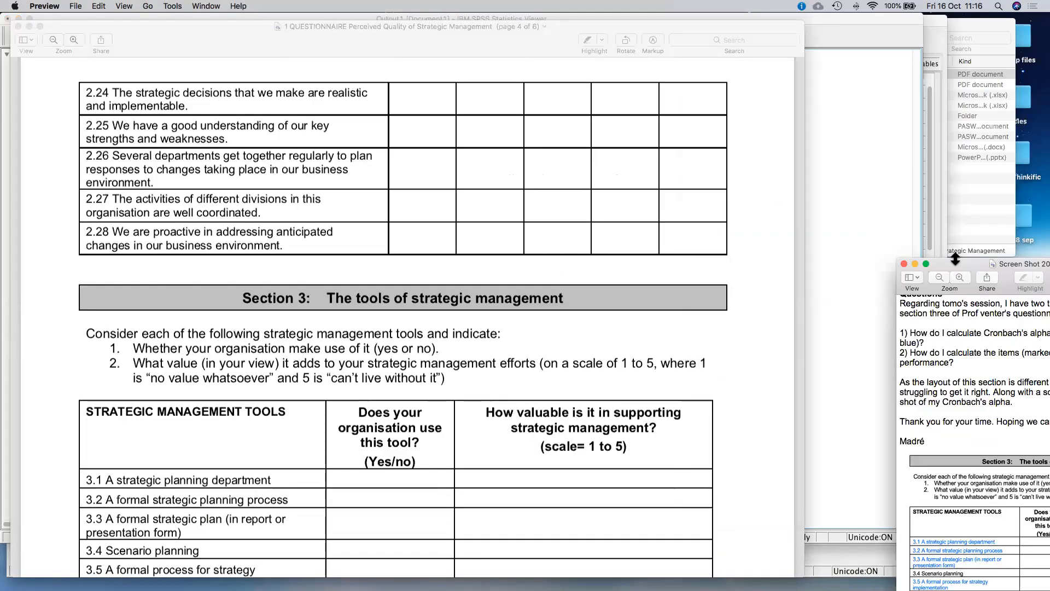
pyautogui.click(905, 269)
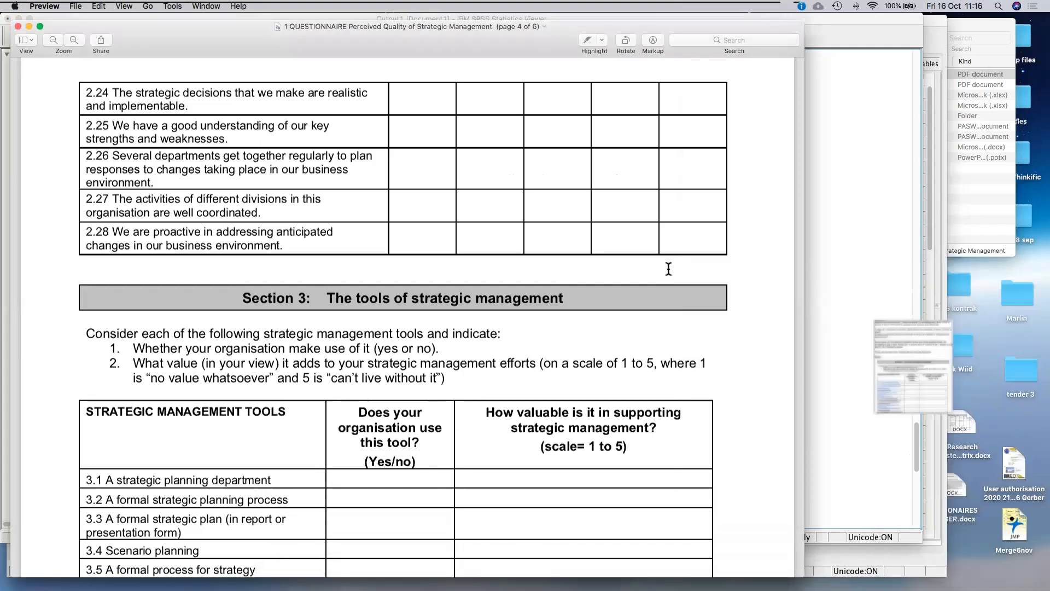
pyautogui.moveTo(804, 324); pyautogui.dragTo(1041, 304)
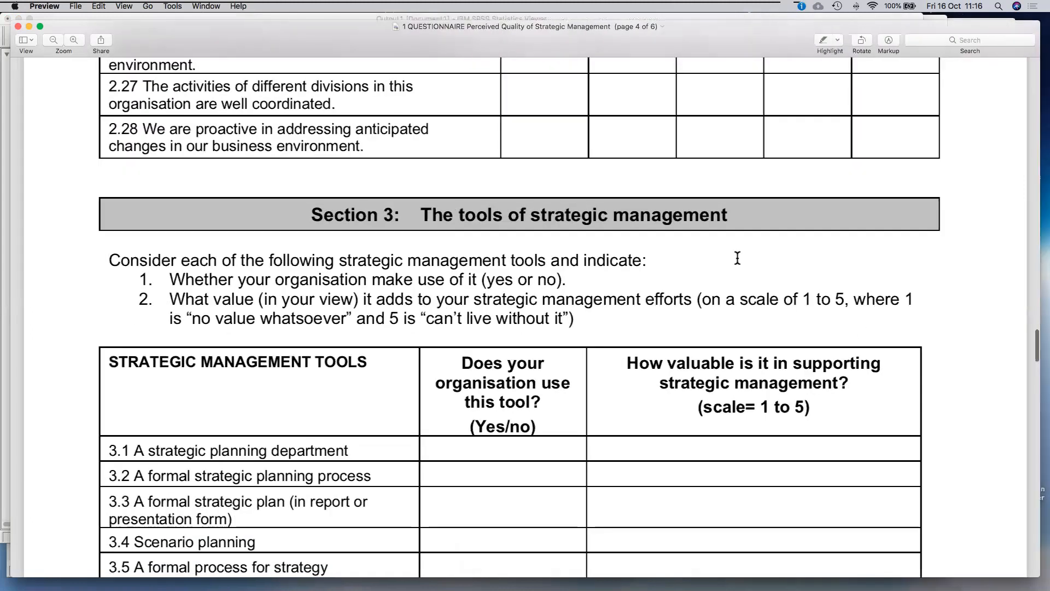
pyautogui.moveTo(365, 22); pyautogui.dragTo(354, 32)
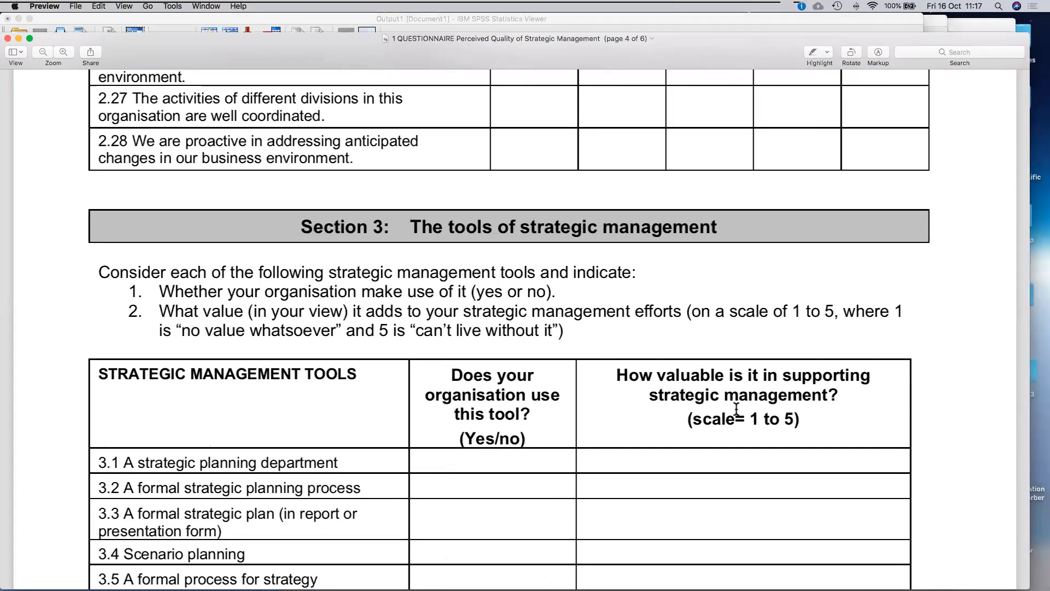
# - Review the Section 2 statements on quality of strategic management back to statement 2.1
pyautogui.scroll(5, 482, 405)
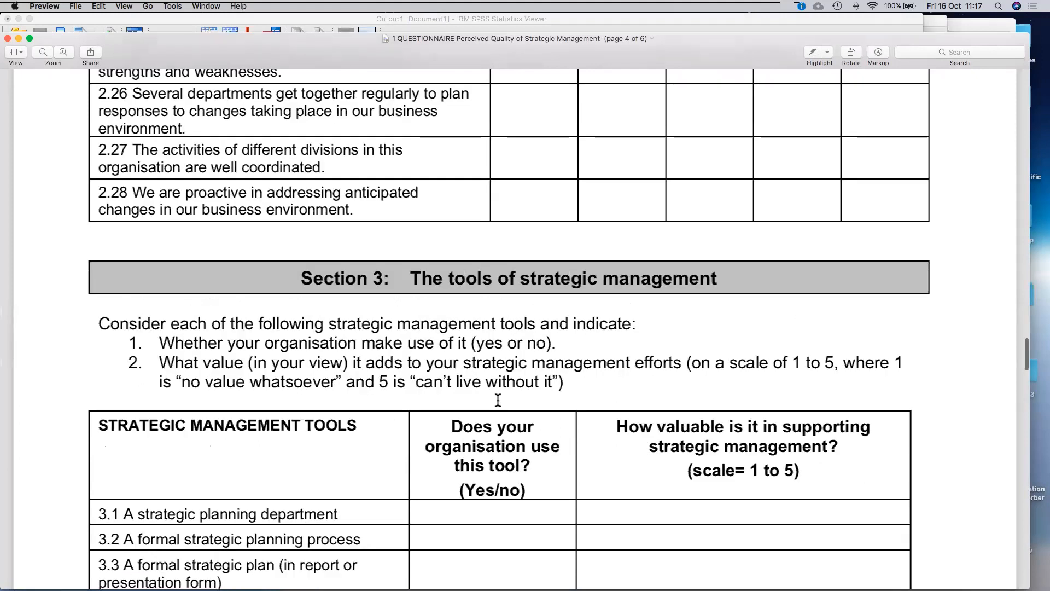
pyautogui.scroll(20, 498, 400)
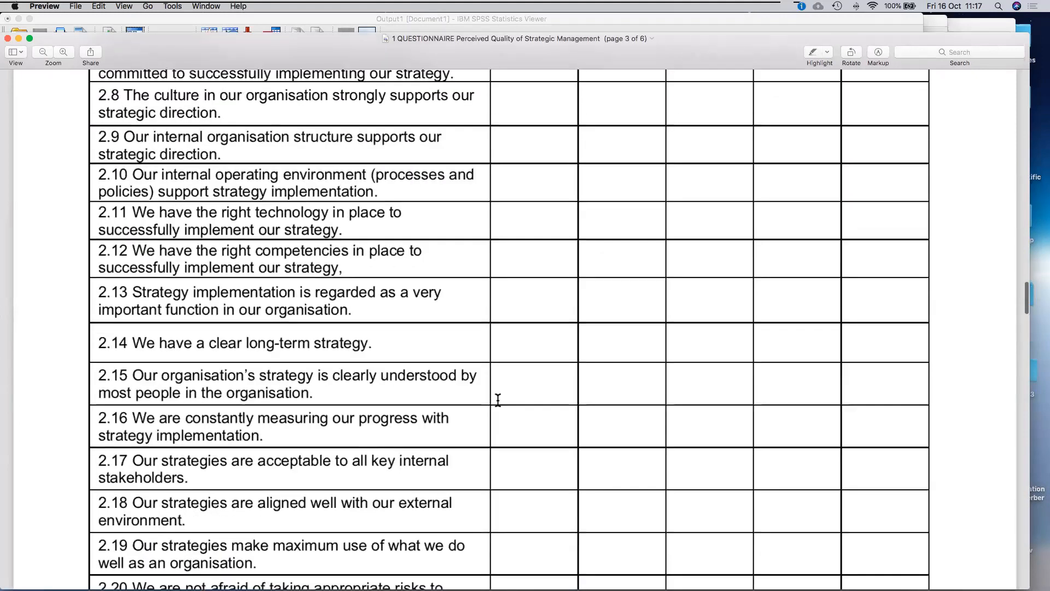
pyautogui.scroll(12, 498, 399)
pyautogui.scroll(-1, 498, 398)
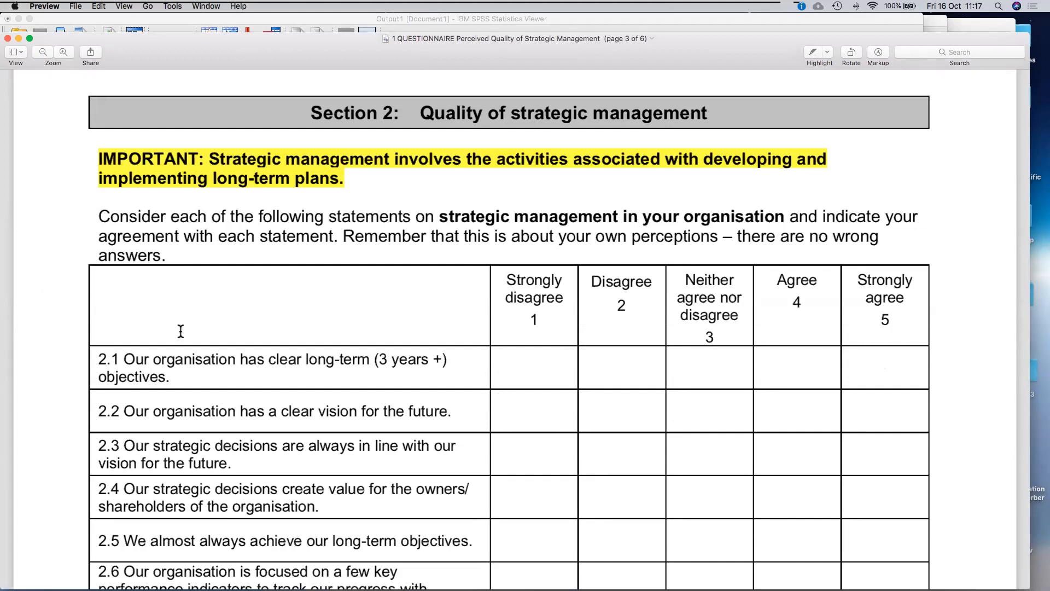
# - Clear the SPSS windows off the desktop, move the questionnaire aside, and open 2 Research Consistency matrix from the Studente folder
pyautogui.click(19, 19)
pyautogui.moveTo(123, 34); pyautogui.dragTo(286, 72)
pyautogui.click(24, 20)
pyautogui.moveTo(164, 84); pyautogui.dragTo(224, 104)
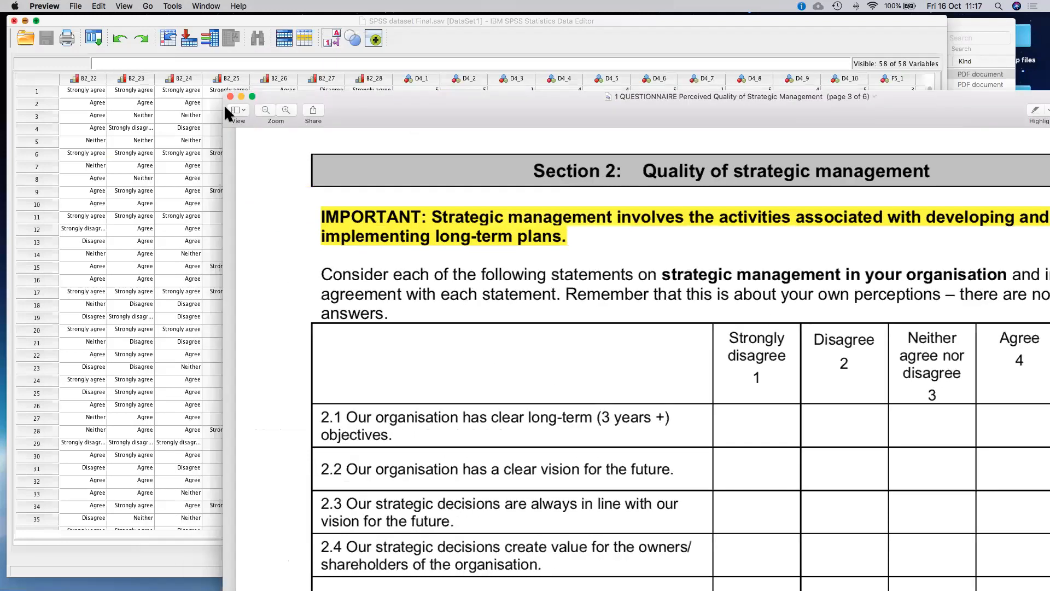
pyautogui.doubleClick(44, 39)
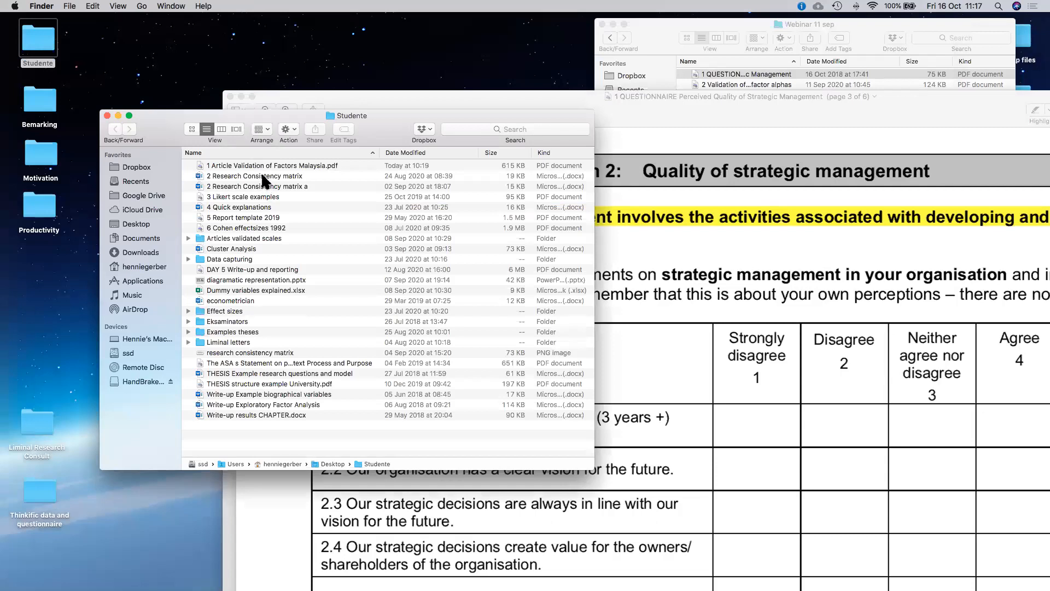
pyautogui.doubleClick(264, 178)
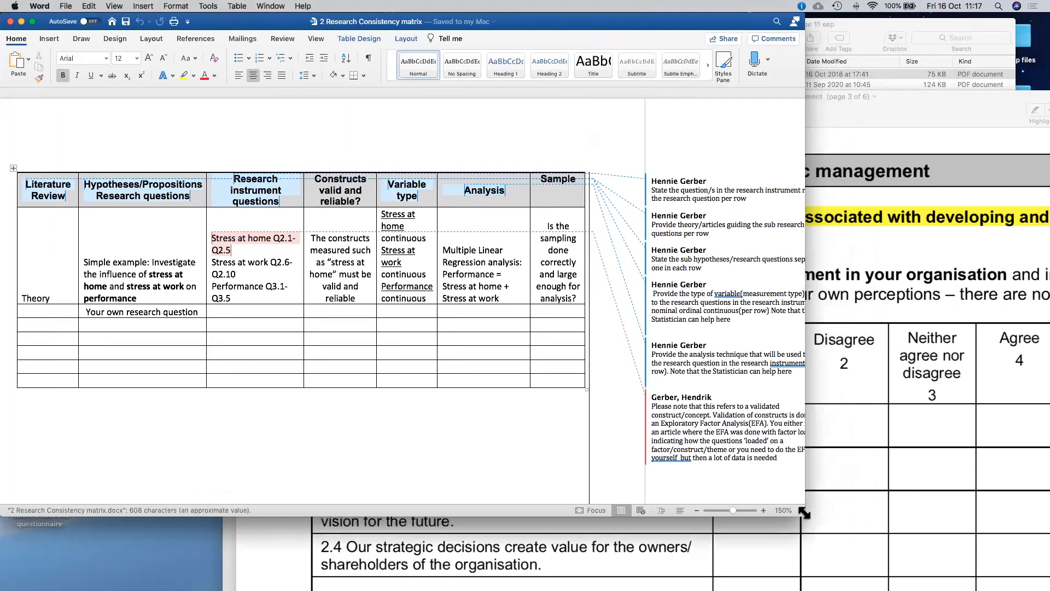
# - Enlarge the research consistency matrix window, highlight its "Your own research question" entry, and minimise the document
pyautogui.moveTo(805, 512); pyautogui.dragTo(972, 562)
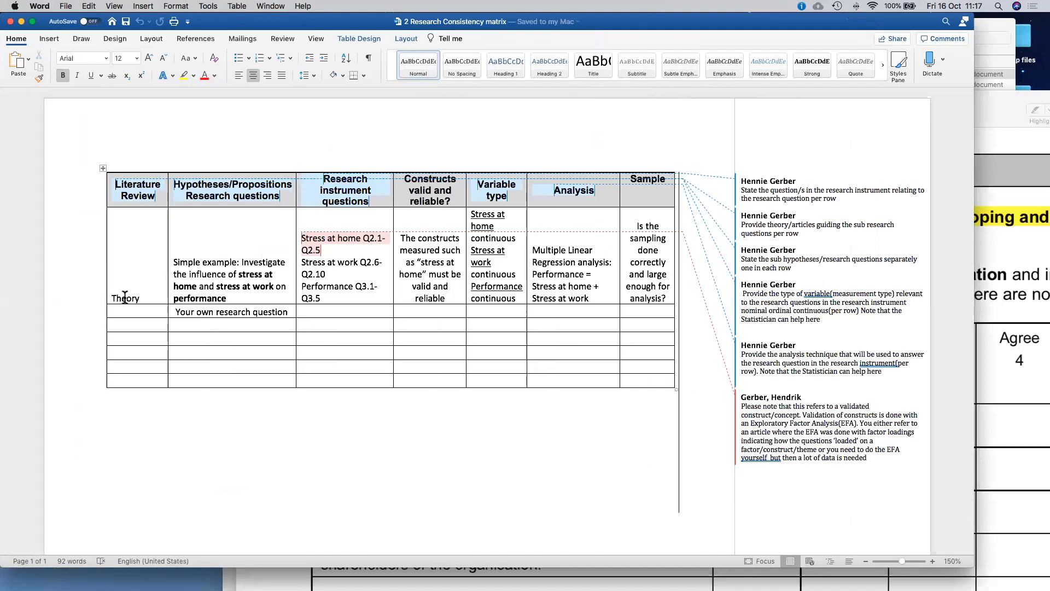
pyautogui.moveTo(187, 310); pyautogui.dragTo(287, 312)
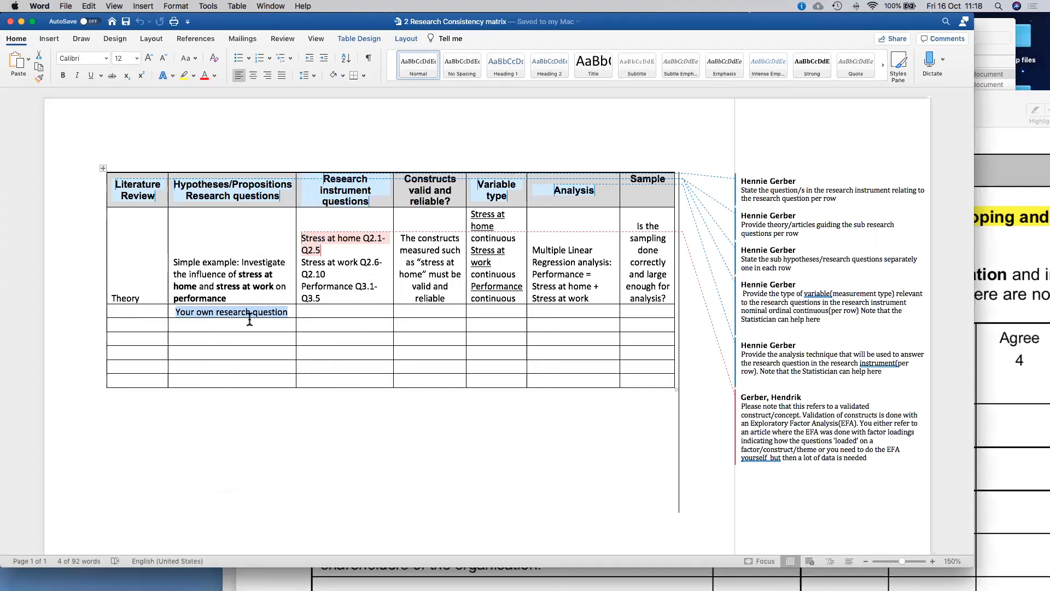
pyautogui.click(20, 21)
# - Switch to the questionnaire in Preview, maximise its window, and highlight the Section 2 title "Quality of strategic management"
pyautogui.click(720, 412)
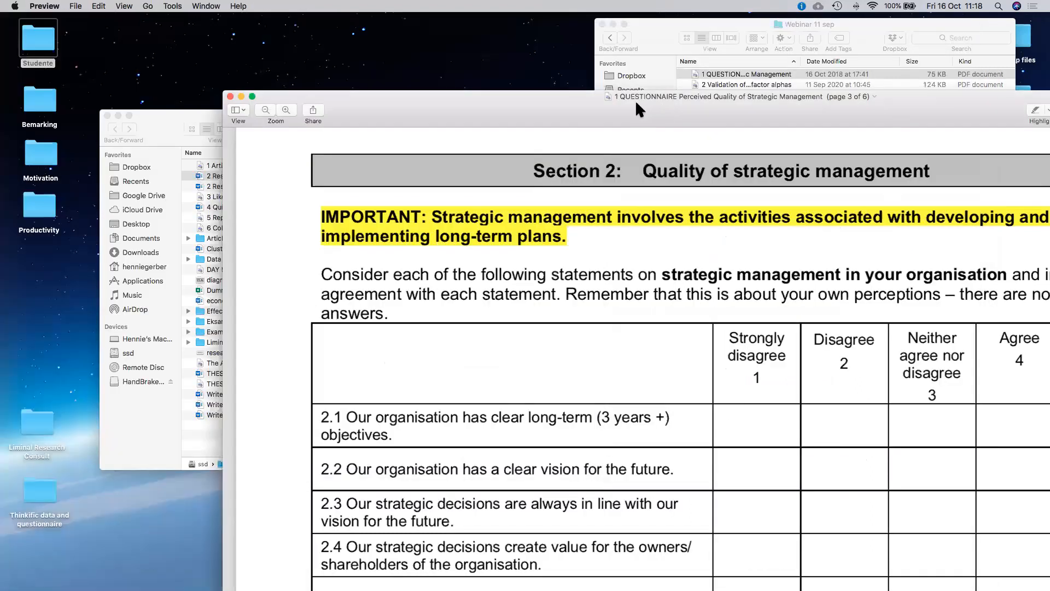
pyautogui.doubleClick(635, 99)
pyautogui.scroll(10, 541, 384)
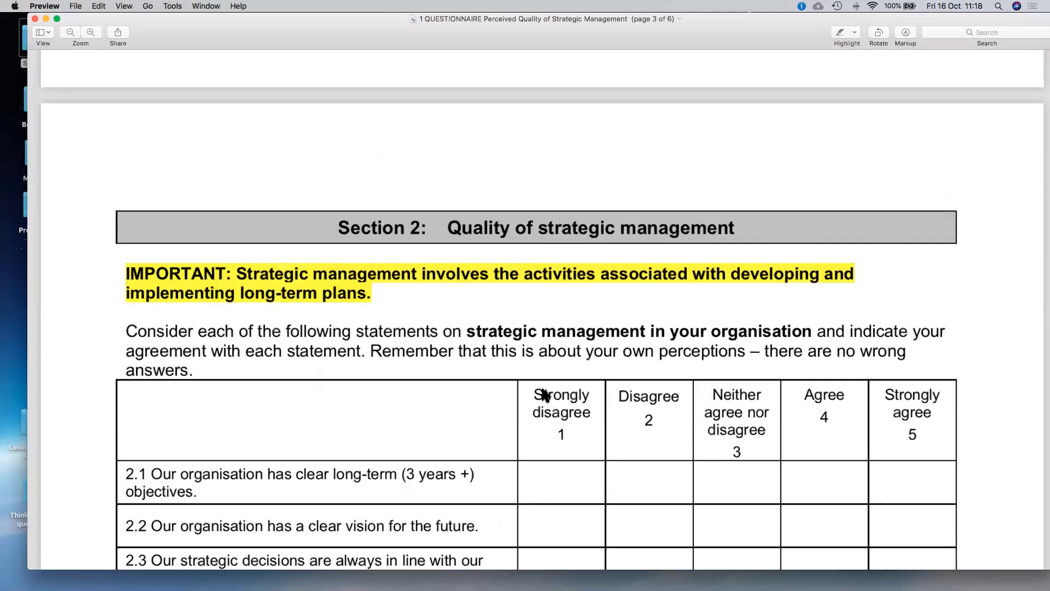
pyautogui.scroll(-10, 542, 388)
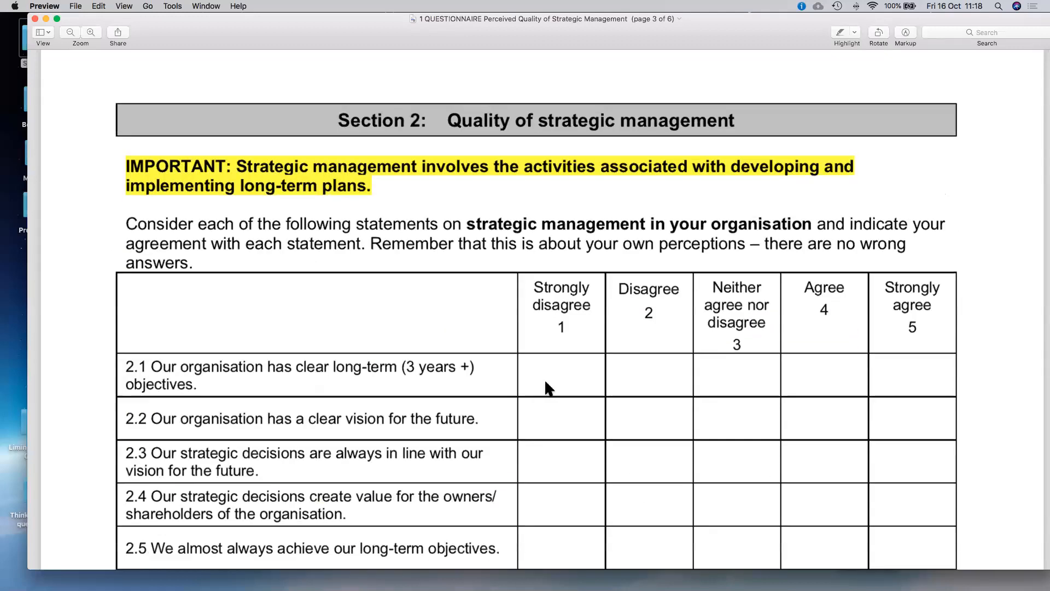
pyautogui.scroll(-2, 547, 383)
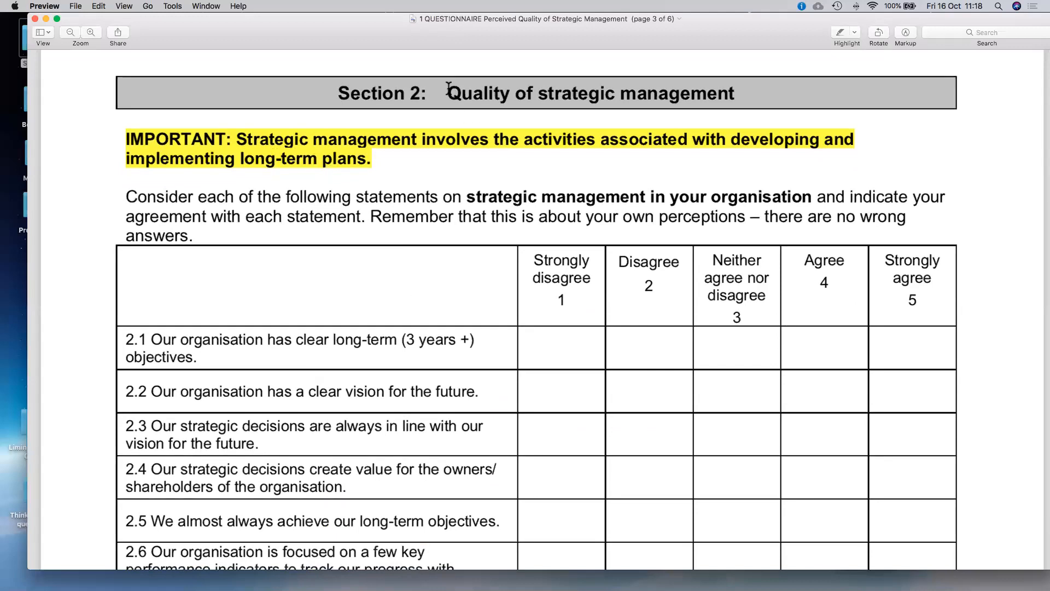
pyautogui.moveTo(448, 88); pyautogui.dragTo(737, 103)
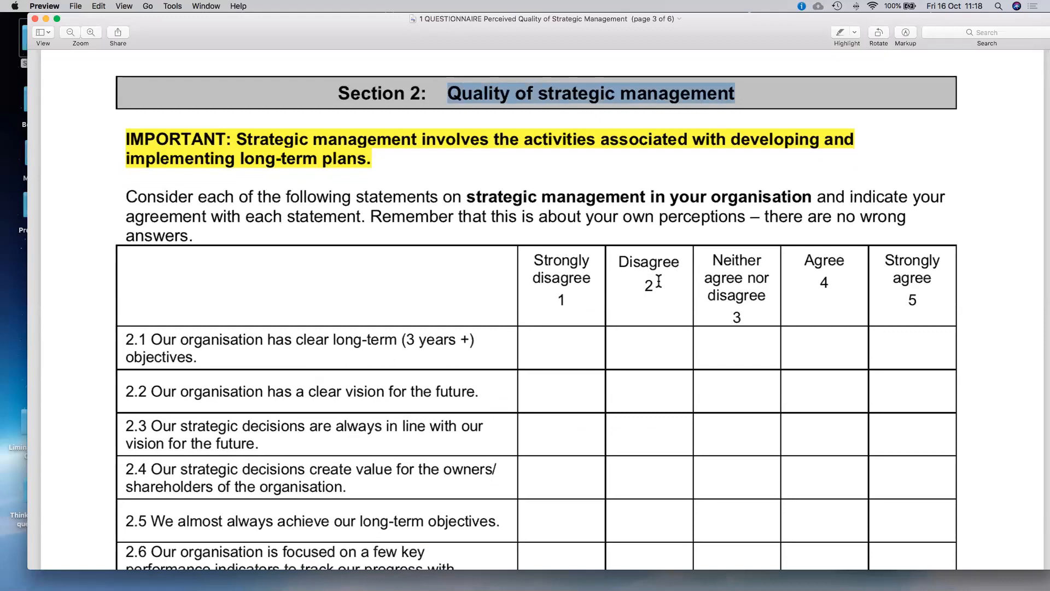
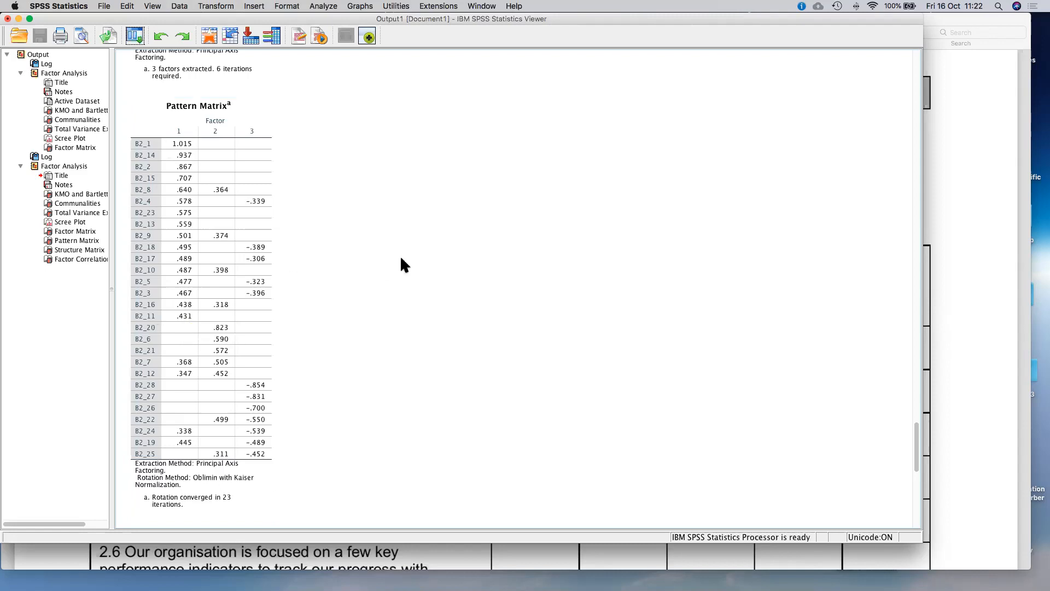
# - Start a Reliability Analysis with B2_20 as the first item of the second factor's scale
pyautogui.click(270, 269)
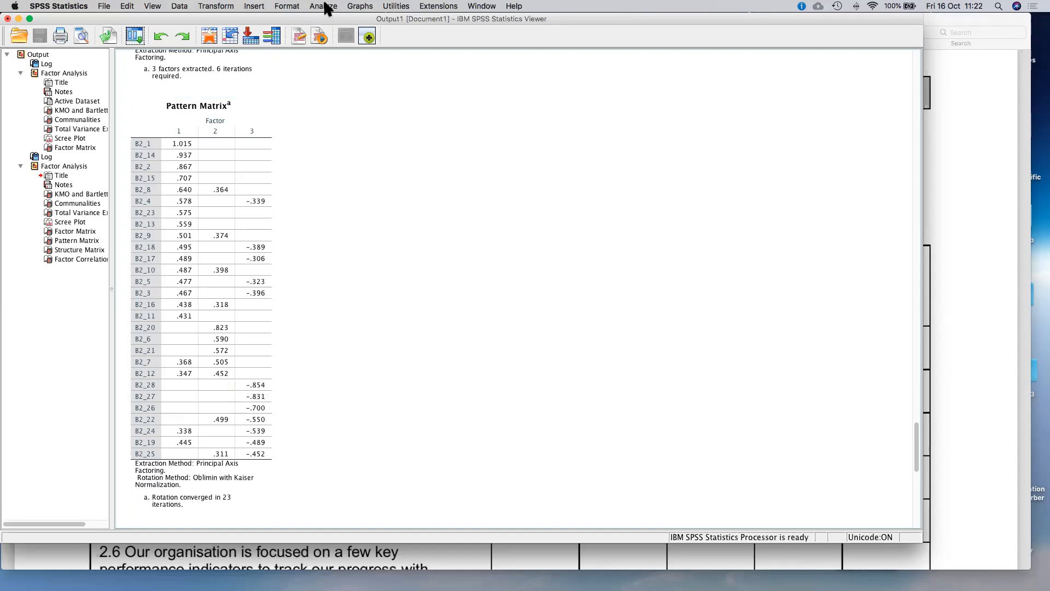
pyautogui.click(326, 6)
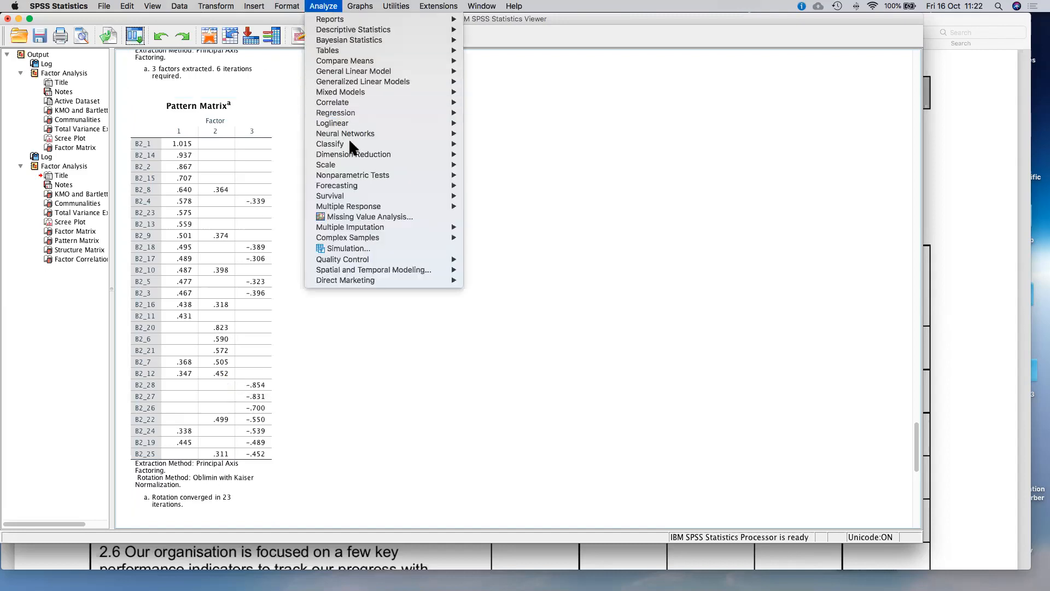
pyautogui.moveTo(353, 155)
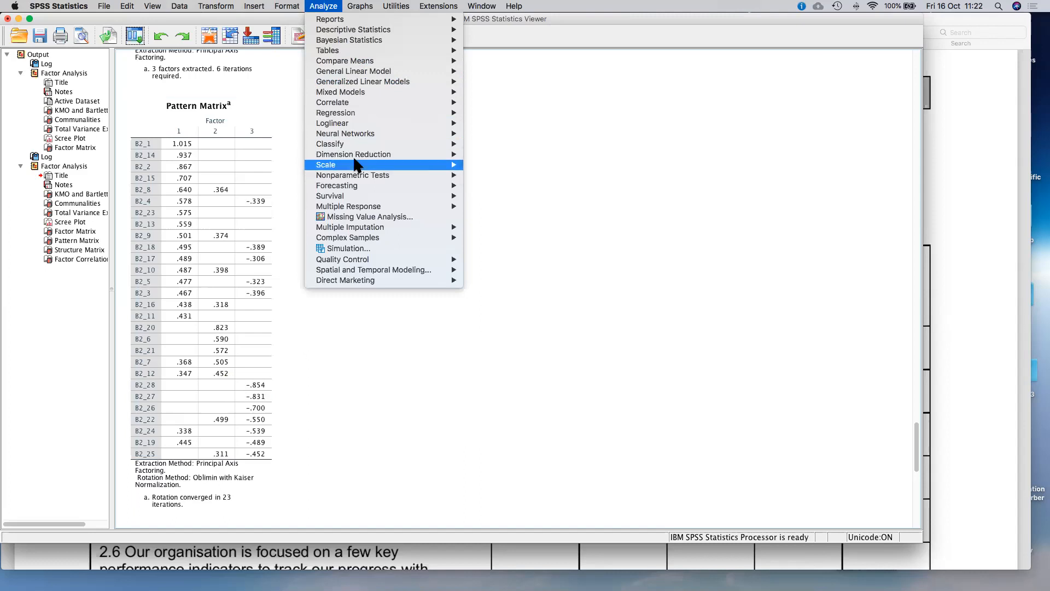
pyautogui.click(541, 166)
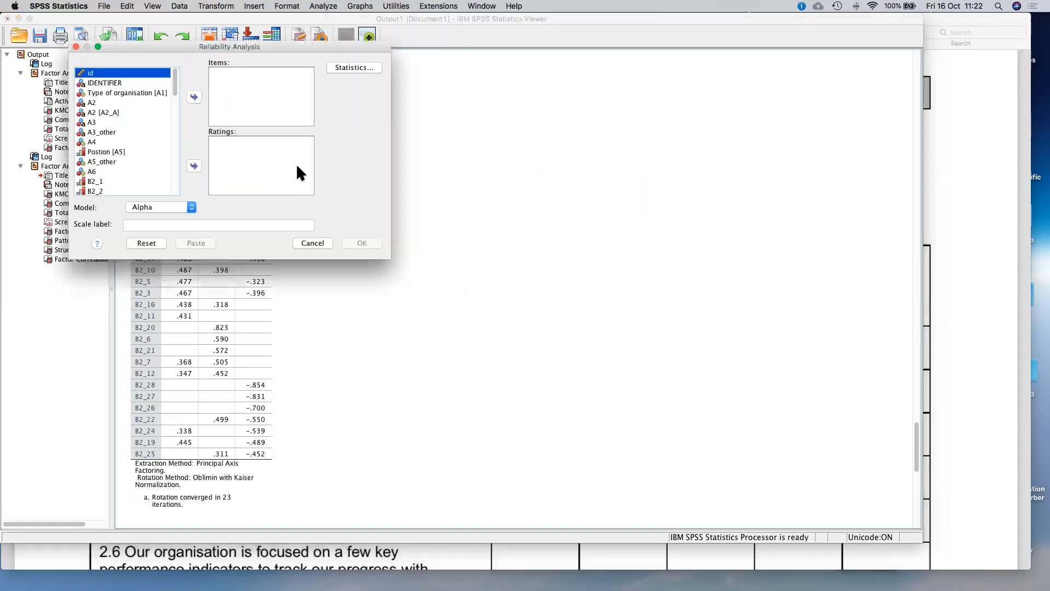
pyautogui.scroll(-3, 152, 163)
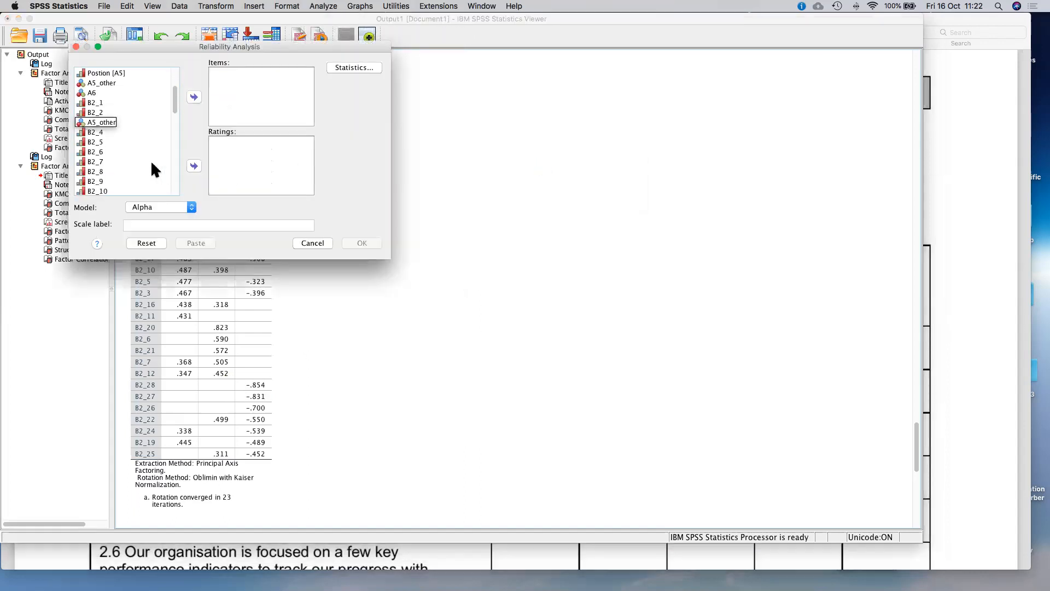
pyautogui.scroll(-4, 150, 162)
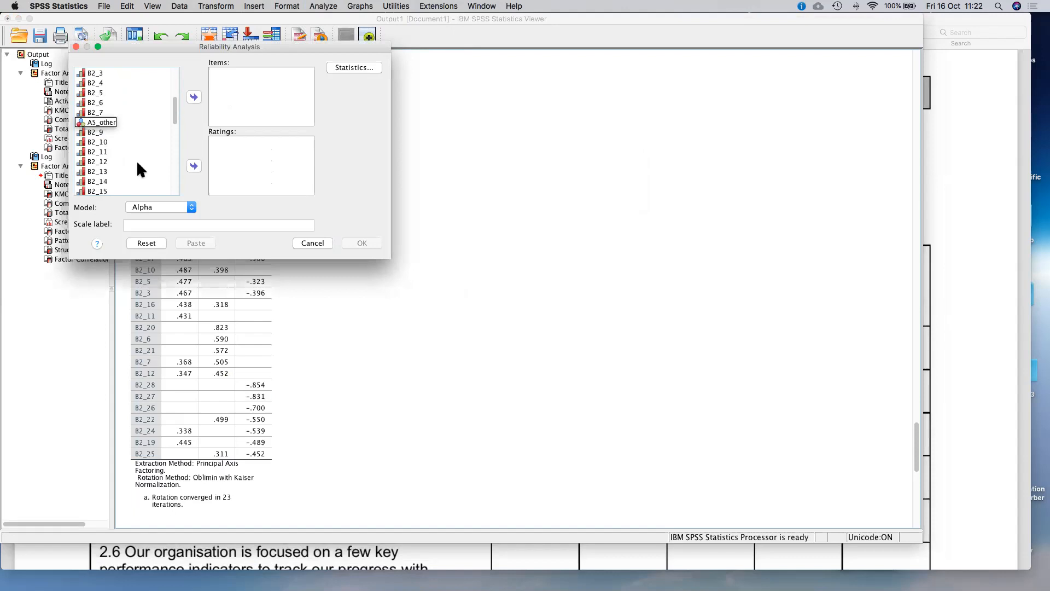
pyautogui.click(101, 181)
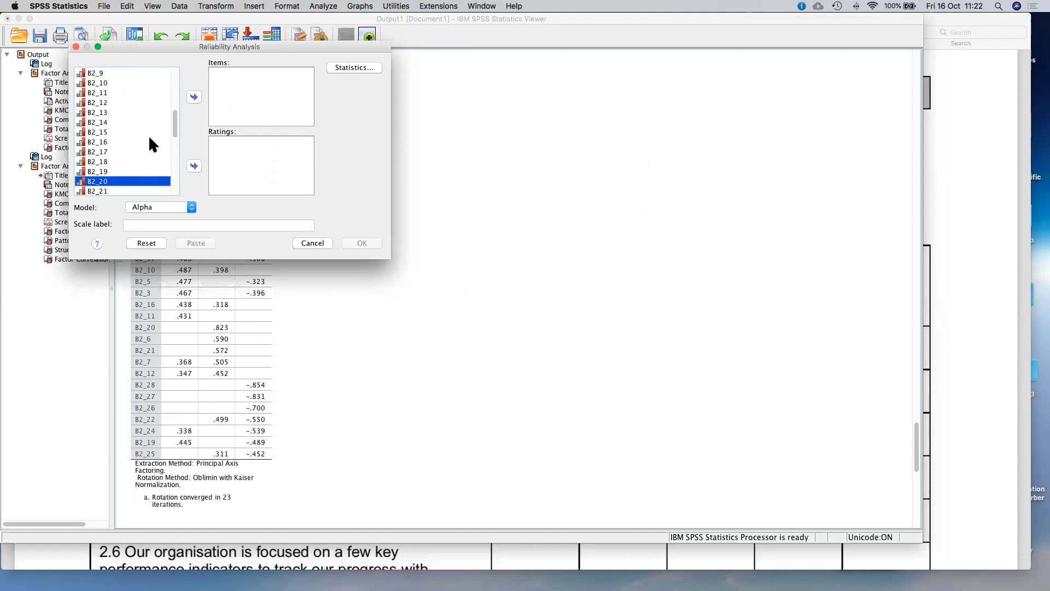
pyautogui.click(192, 98)
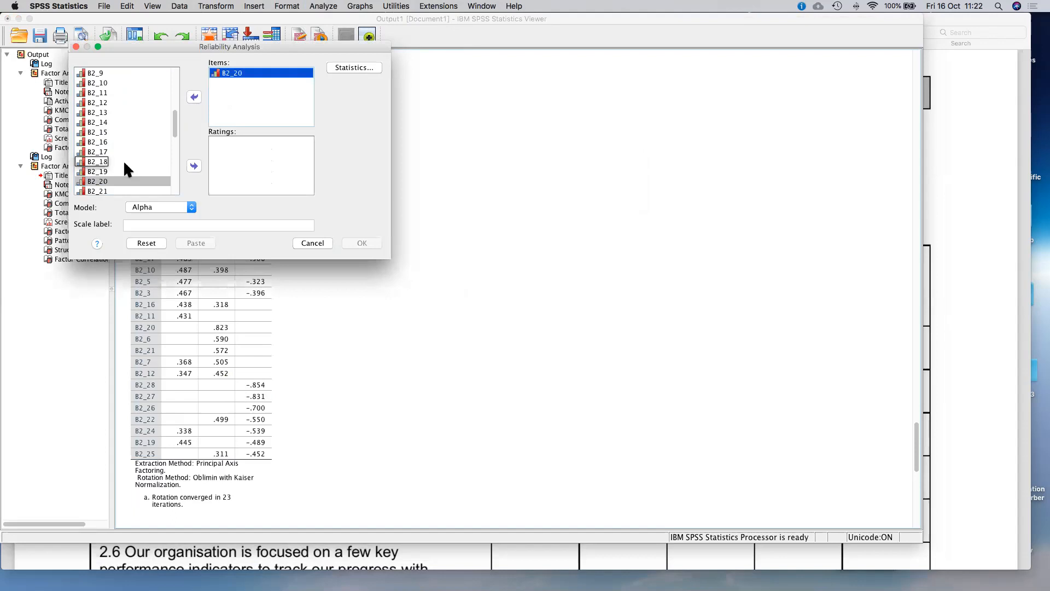
# - Add B2_6, B2_21, B2_7 and B2_12 to the reliability analysis items
pyautogui.scroll(1, 104, 74)
pyautogui.click(101, 72)
pyautogui.click(193, 97)
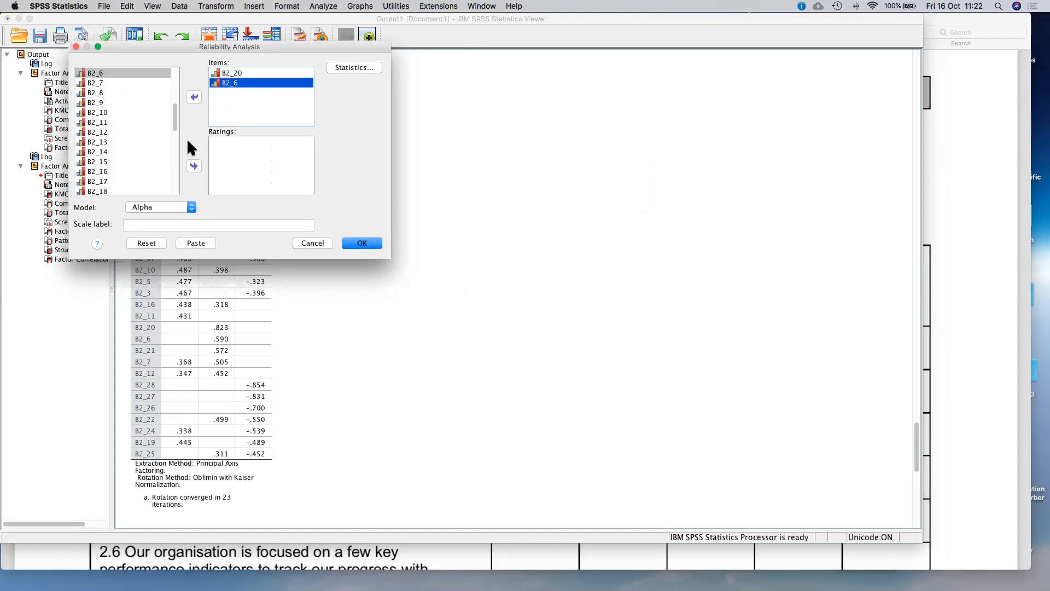
pyautogui.scroll(-2, 127, 175)
pyautogui.click(101, 172)
pyautogui.click(193, 97)
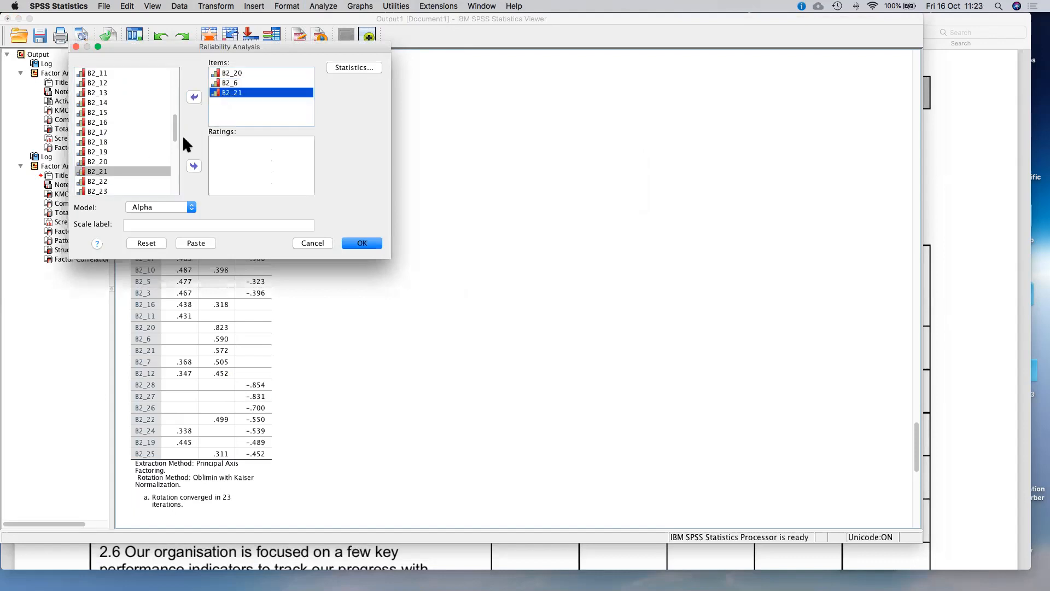
pyautogui.scroll(3, 132, 113)
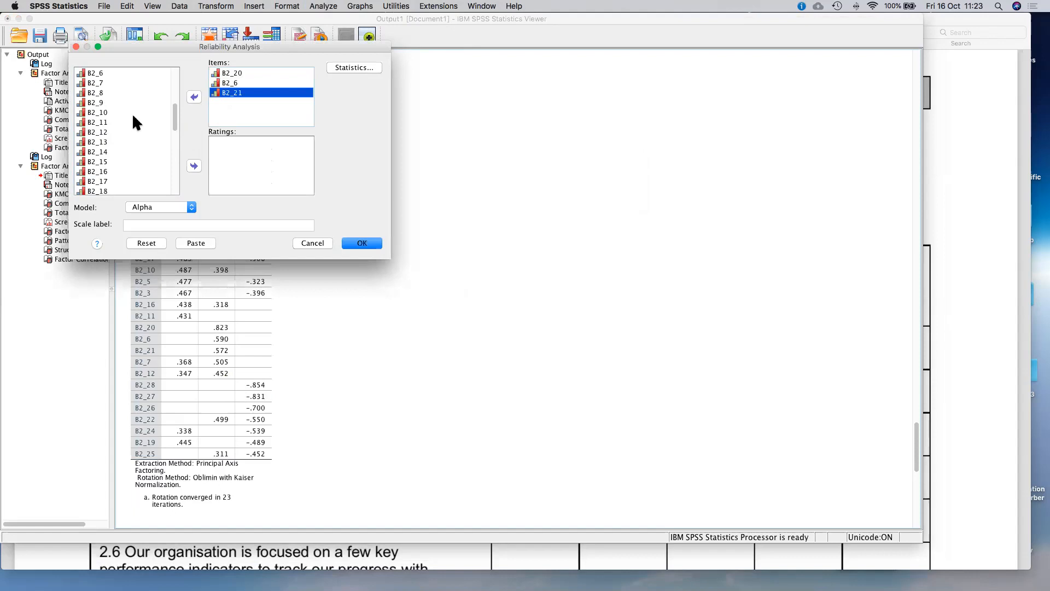
pyautogui.click(97, 83)
pyautogui.click(193, 97)
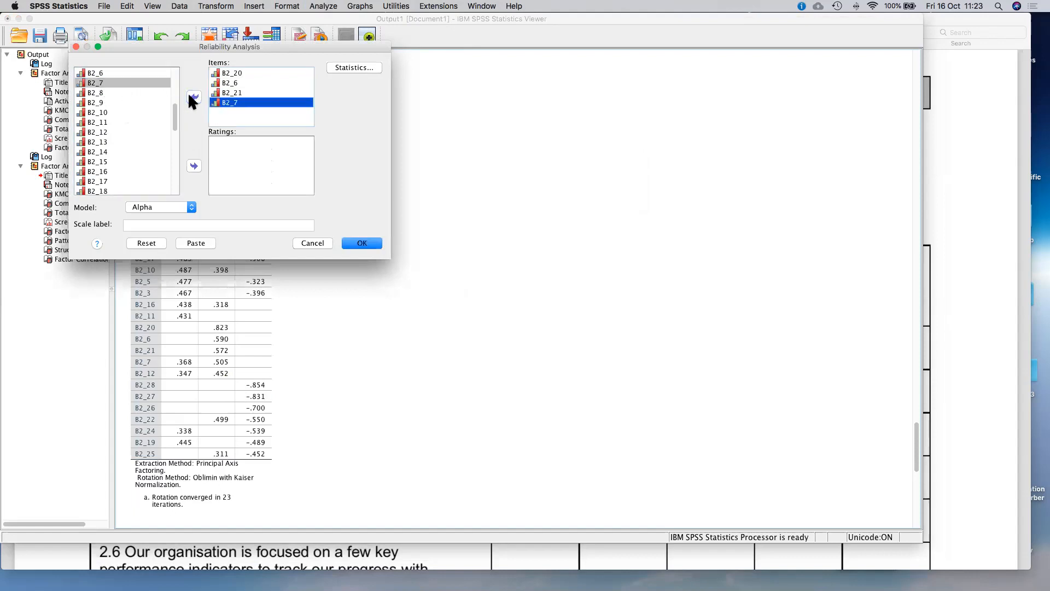
pyautogui.click(101, 132)
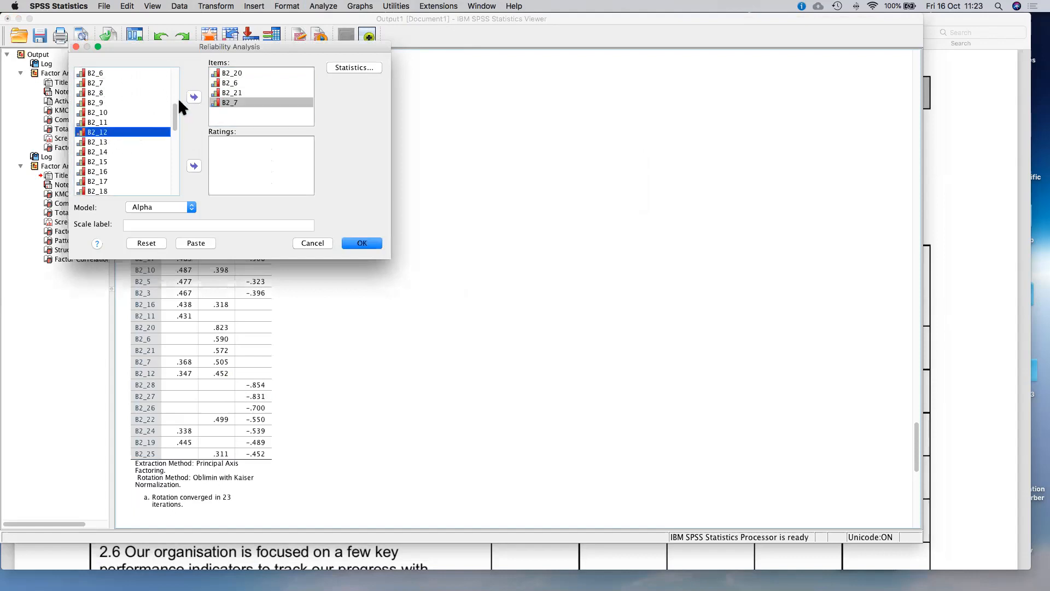
pyautogui.click(193, 97)
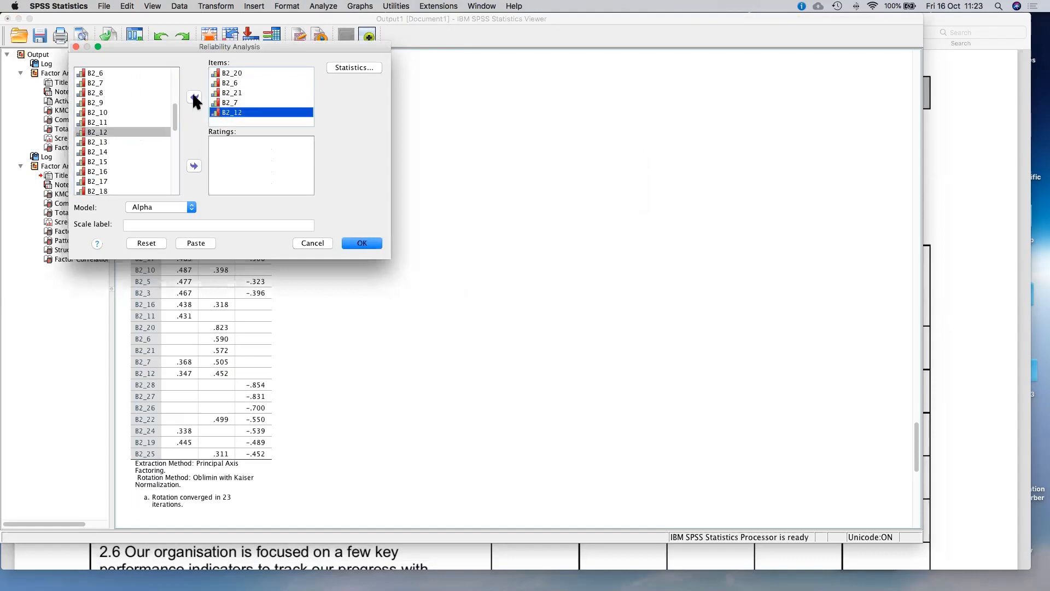
# - Request descriptives for Scale and Scale if item deleted, and run the reliability analysis with the Alpha model
pyautogui.click(341, 68)
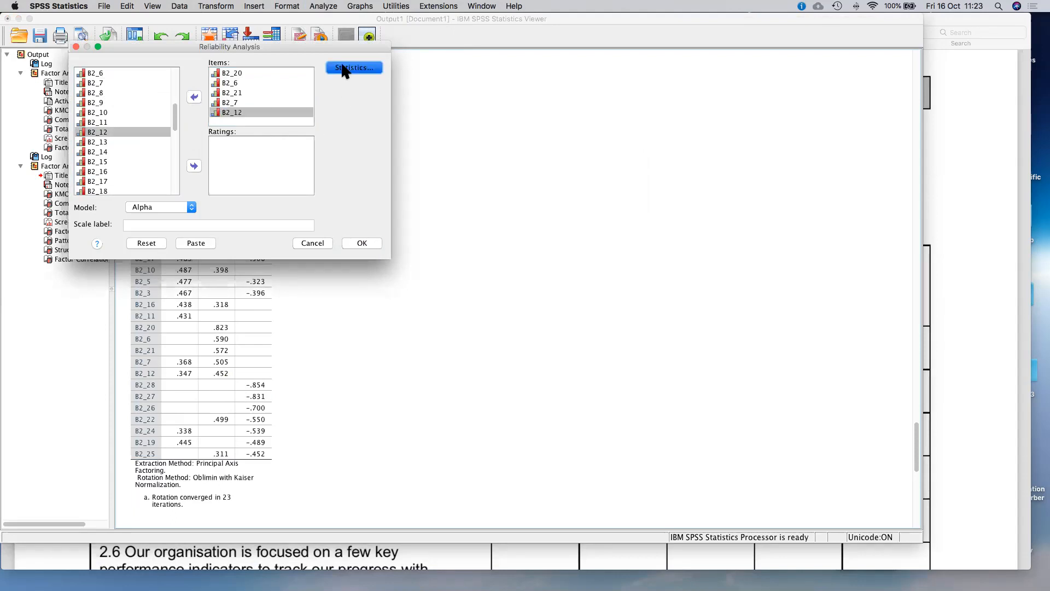
pyautogui.click(144, 84)
pyautogui.click(145, 70)
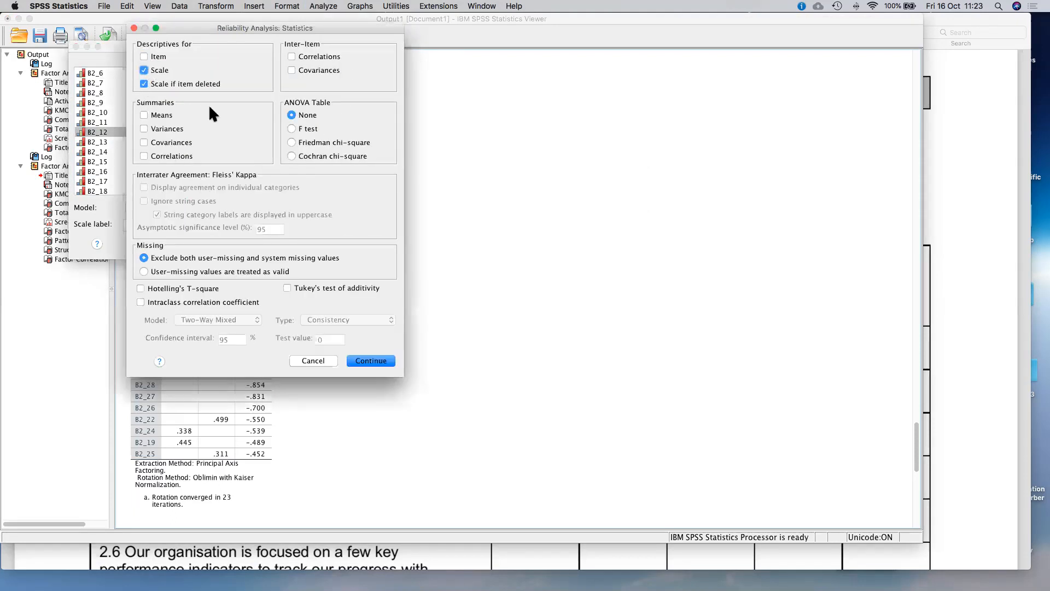
pyautogui.click(361, 358)
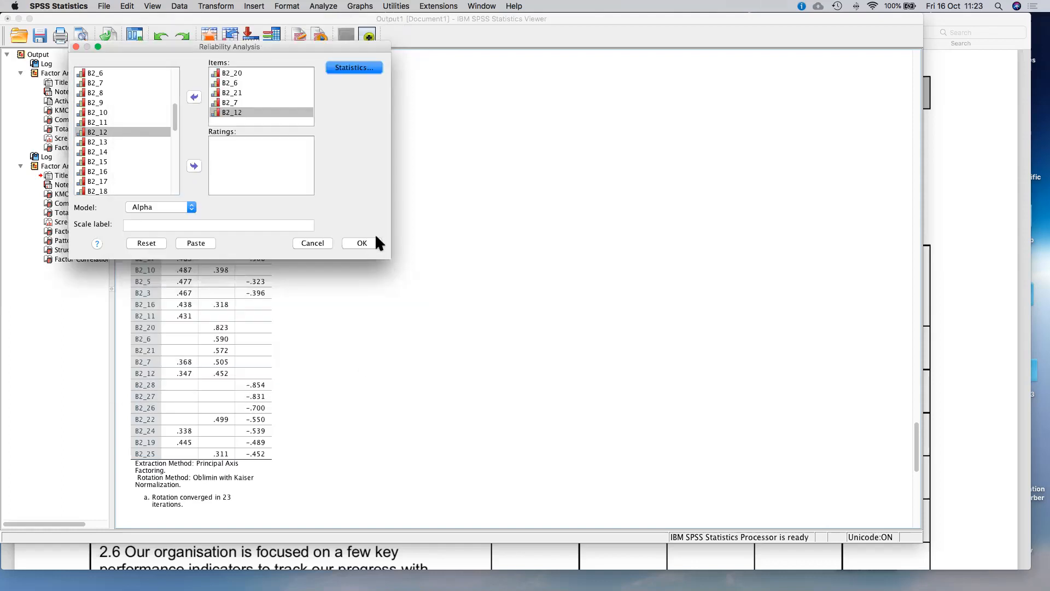
pyautogui.click(362, 243)
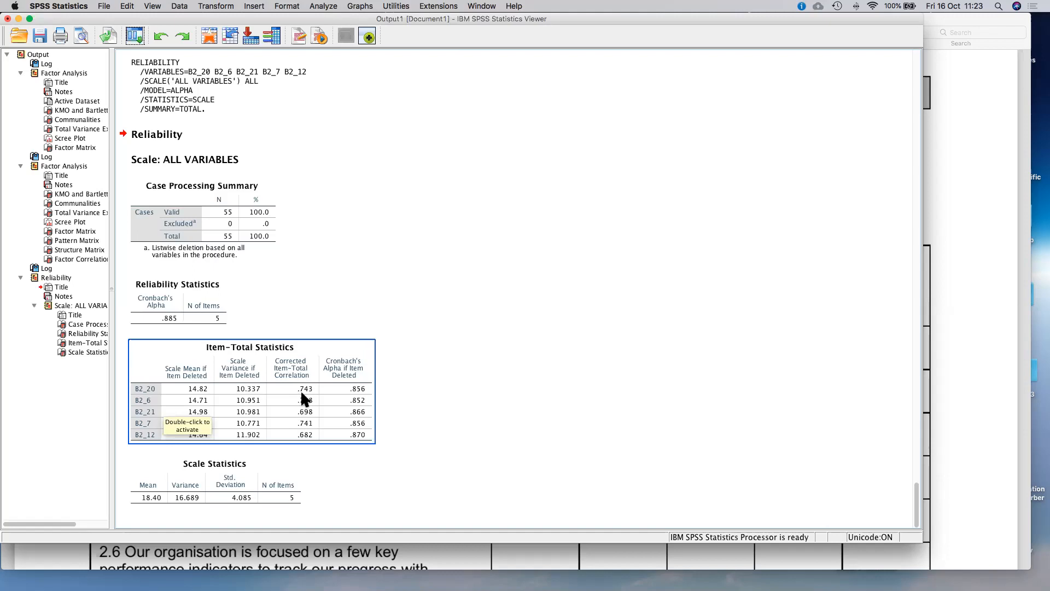
# - Compare Cronbach's Alpha in Reliability Statistics with the item-total correlations and the alpha-if-item-deleted values for each item
pyautogui.click(160, 320)
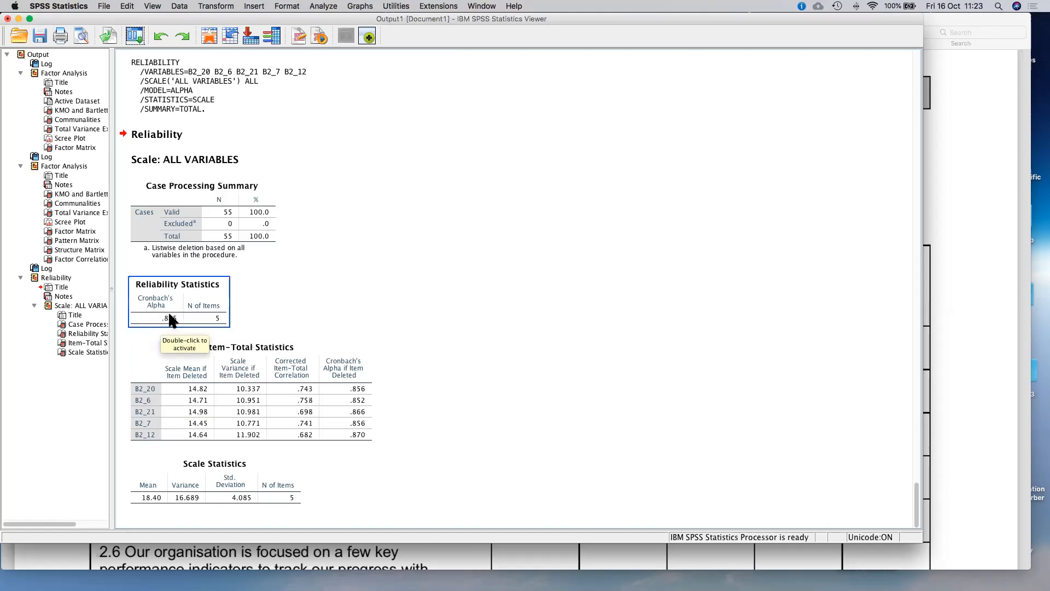
pyautogui.click(268, 417)
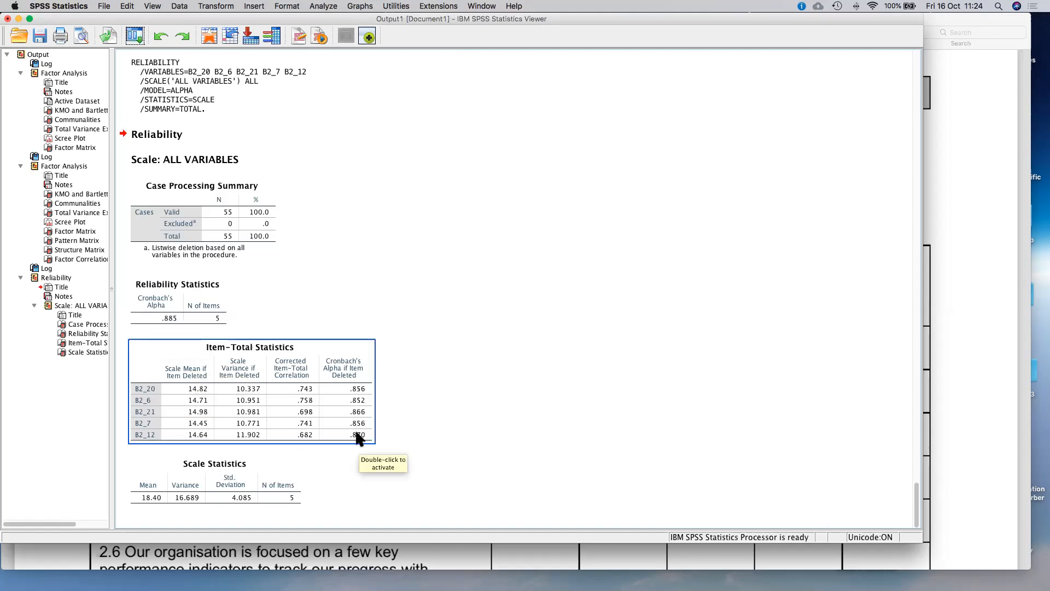
pyautogui.click(162, 319)
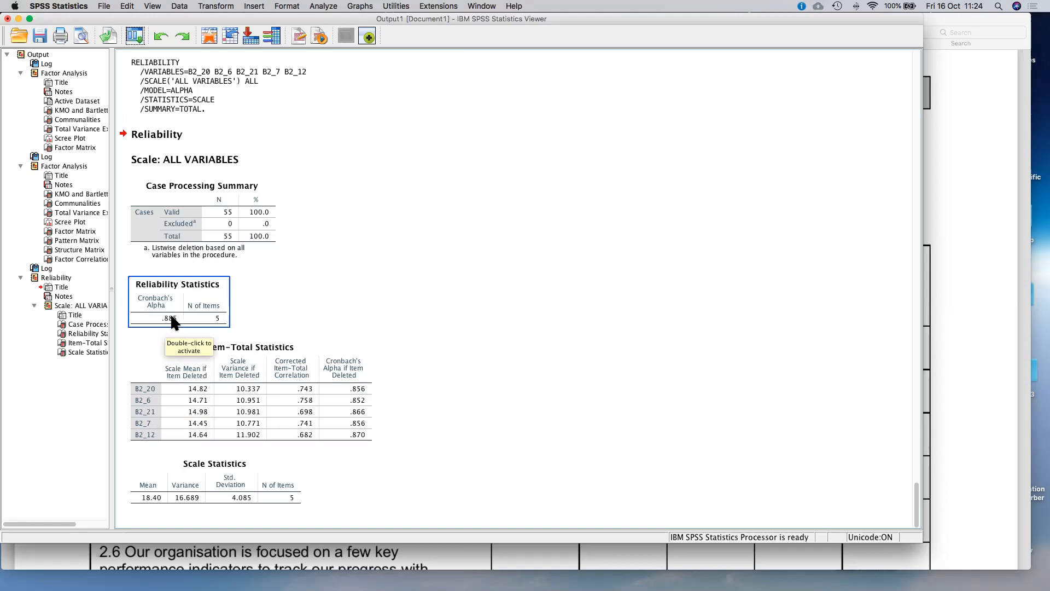
pyautogui.click(261, 395)
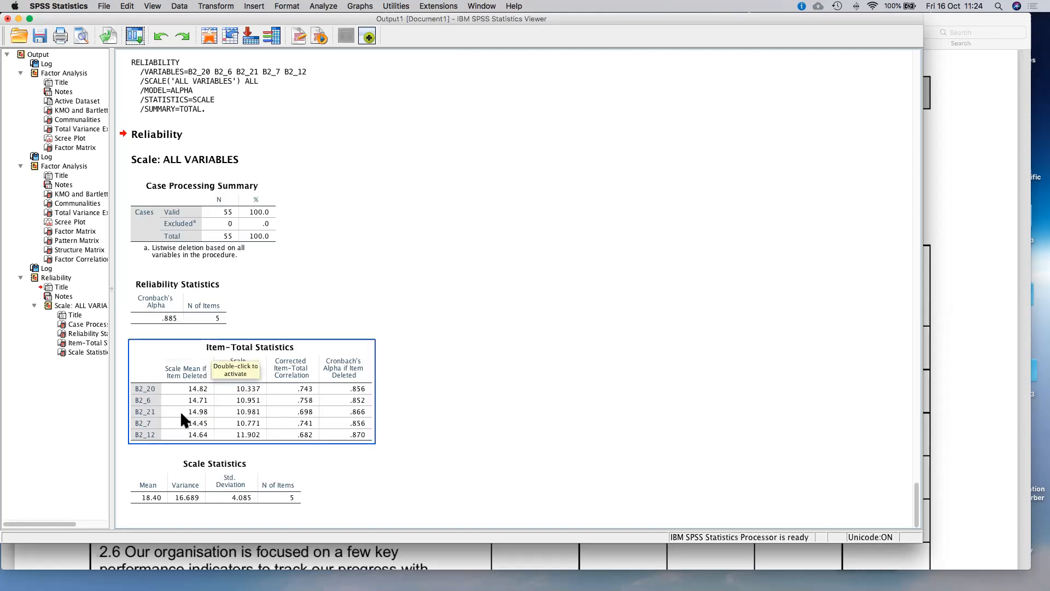
pyautogui.scroll(3, 140, 387)
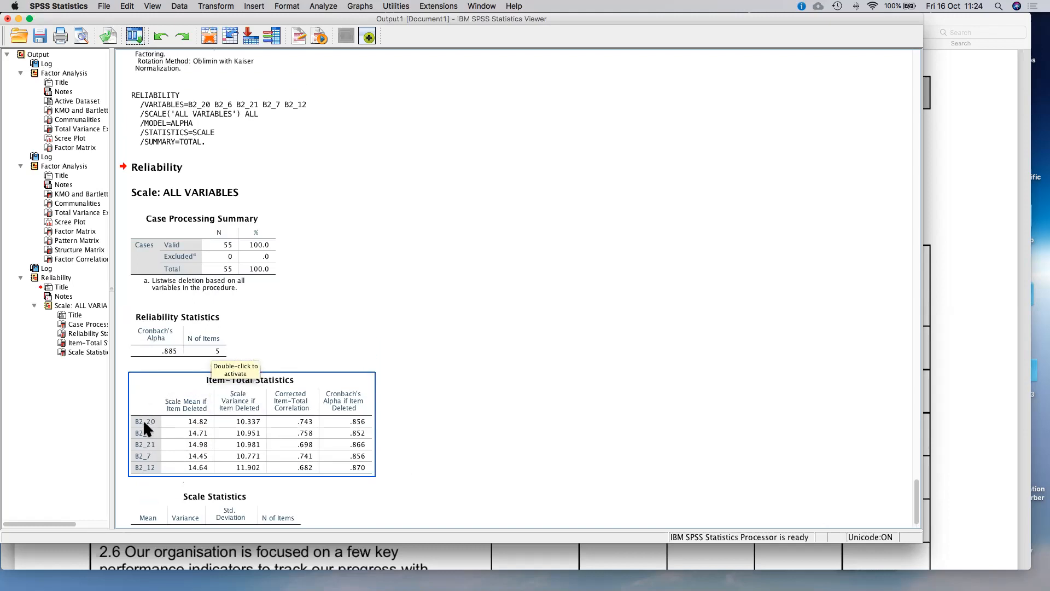
pyautogui.click(169, 352)
pyautogui.click(353, 417)
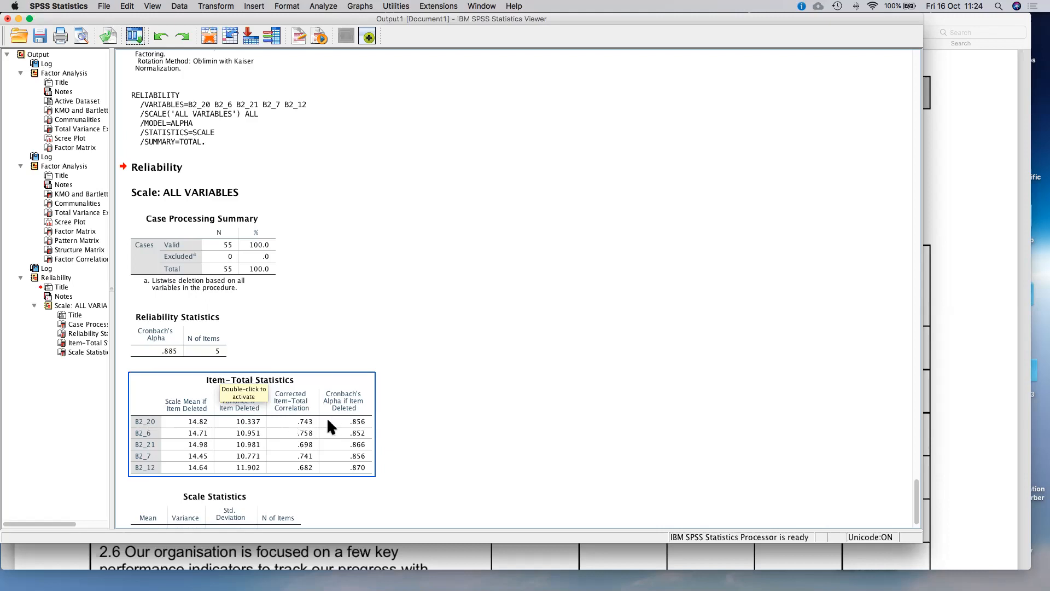
pyautogui.click(155, 354)
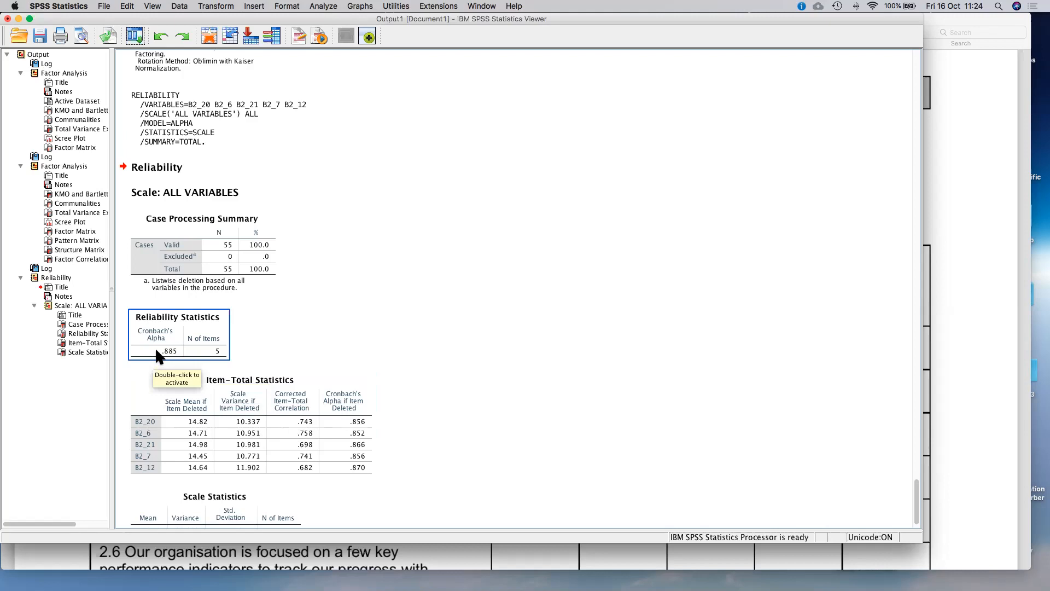
pyautogui.click(281, 420)
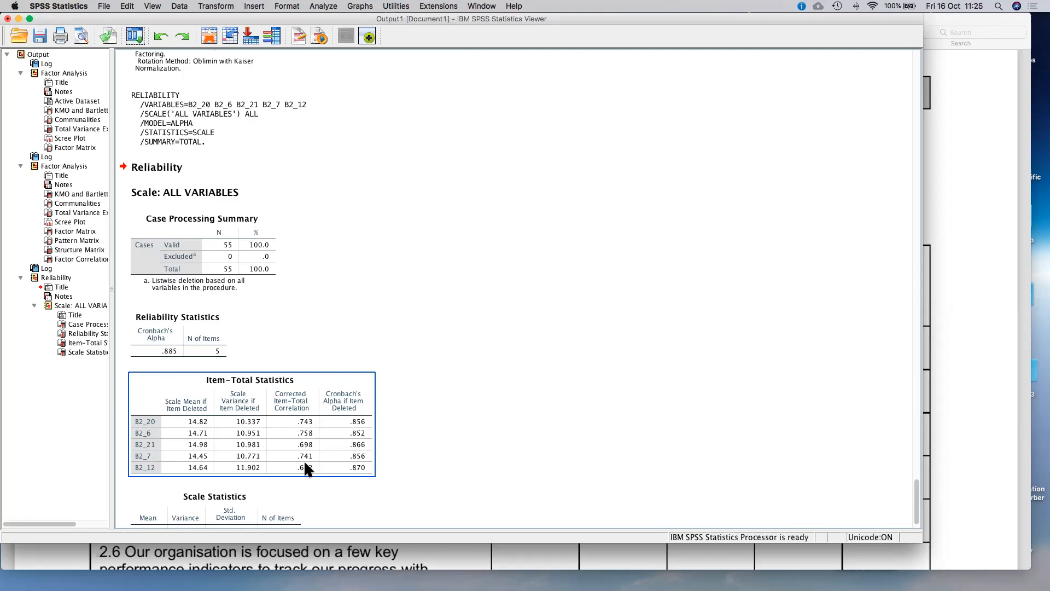
pyautogui.press('Escape')
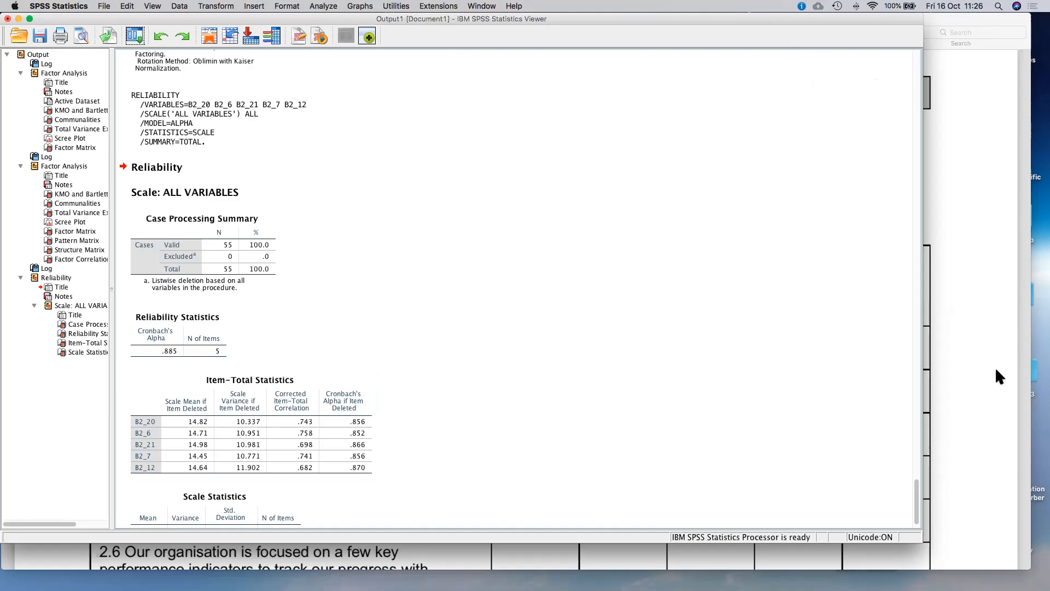
# - Examine the five-item scale's overall alpha alongside the corrected item-total correlations and the alpha-if-item-deleted column
pyautogui.click(354, 455)
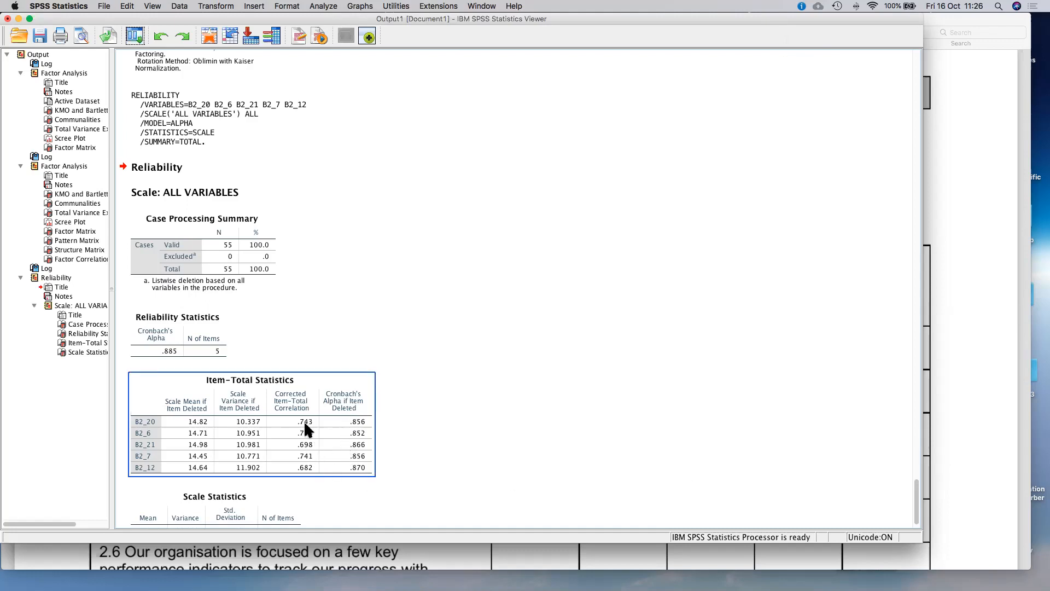
pyautogui.click(157, 350)
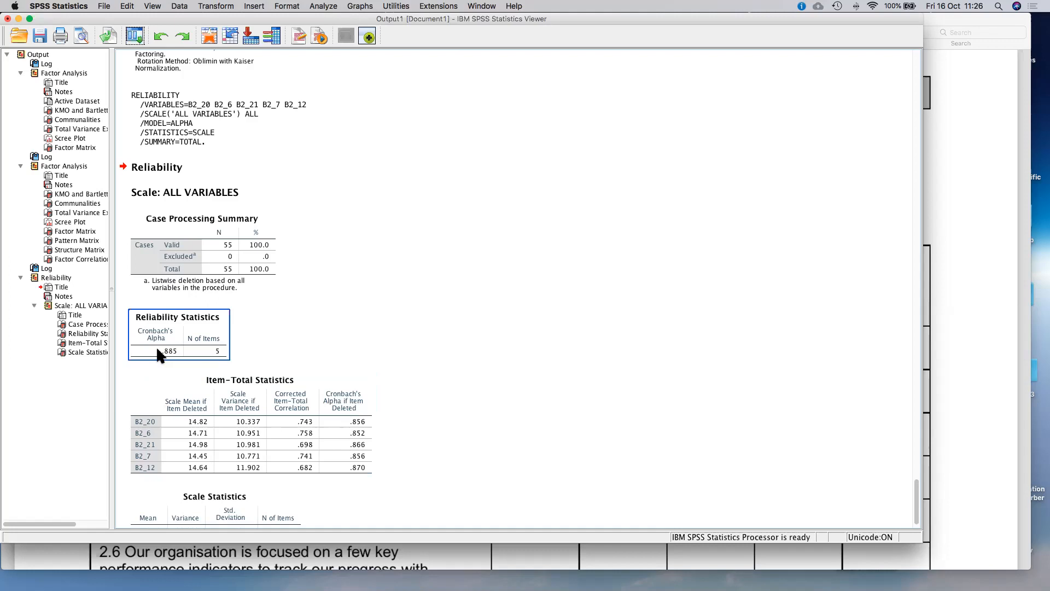
pyautogui.click(363, 427)
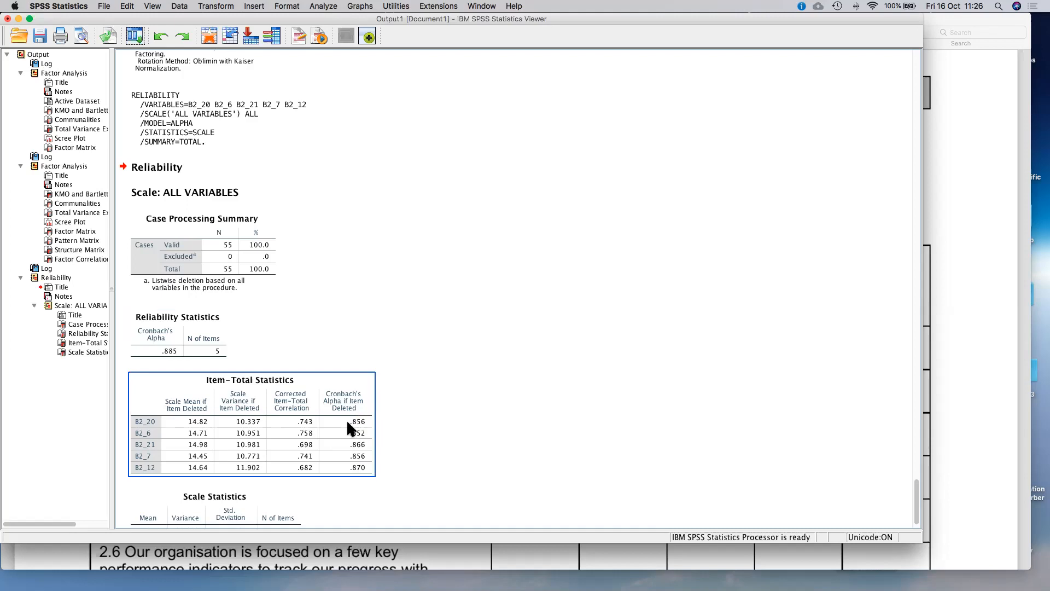
pyautogui.click(810, 466)
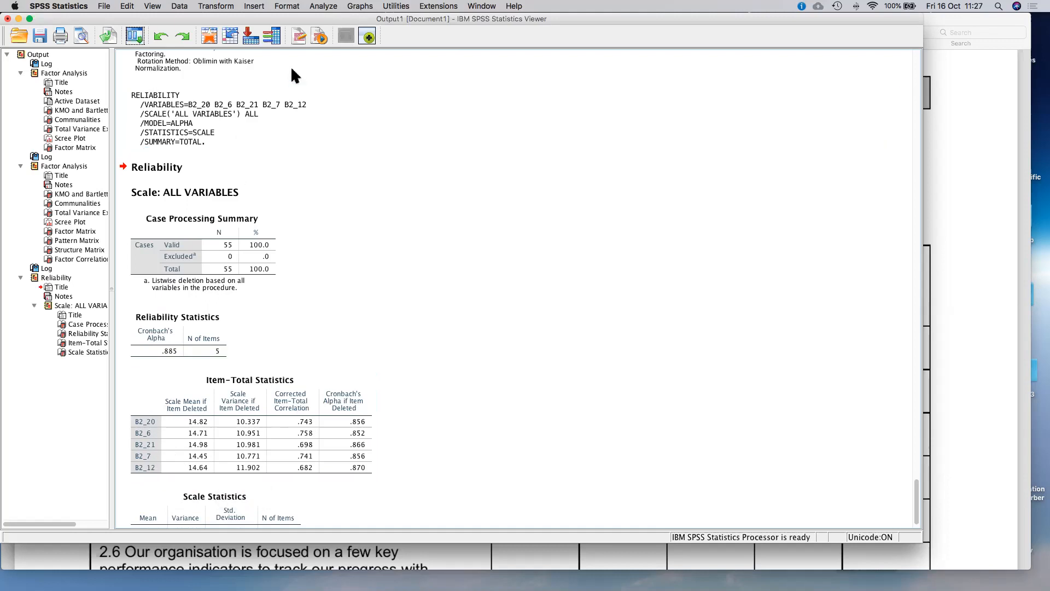
# - Start computing a new variable with stratq1 as the target variable name
pyautogui.click(223, 8)
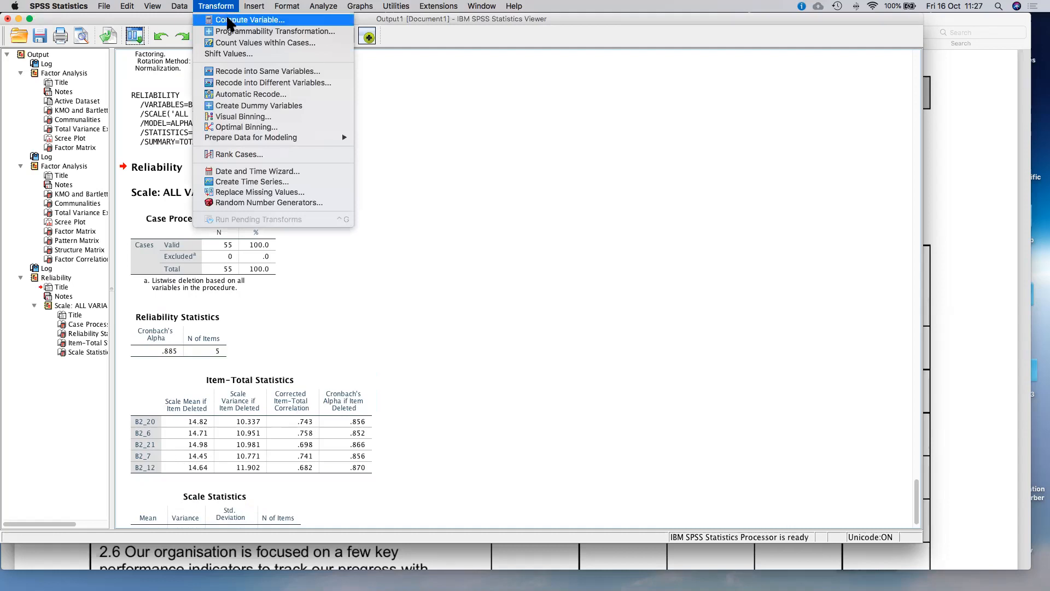
pyautogui.click(364, 365)
pyautogui.moveTo(300, 59); pyautogui.dragTo(690, 130)
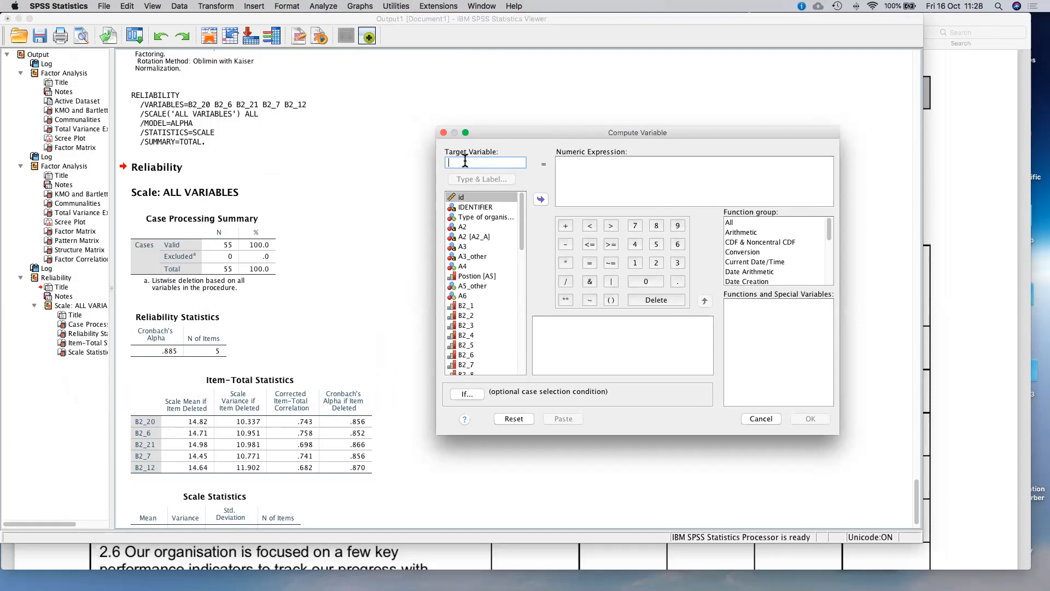
pyautogui.write('statar')
pyautogui.press('BackSpace')
pyautogui.press('BackSpace')
pyautogui.press('BackSpace')
pyautogui.write('rat')
pyautogui.write('1')
# - Insert the Mean function from the full function list into the numeric expression for stratq1
pyautogui.click(739, 222)
pyautogui.scroll(-10, 743, 366)
pyautogui.scroll(-5, 743, 365)
pyautogui.scroll(2, 763, 364)
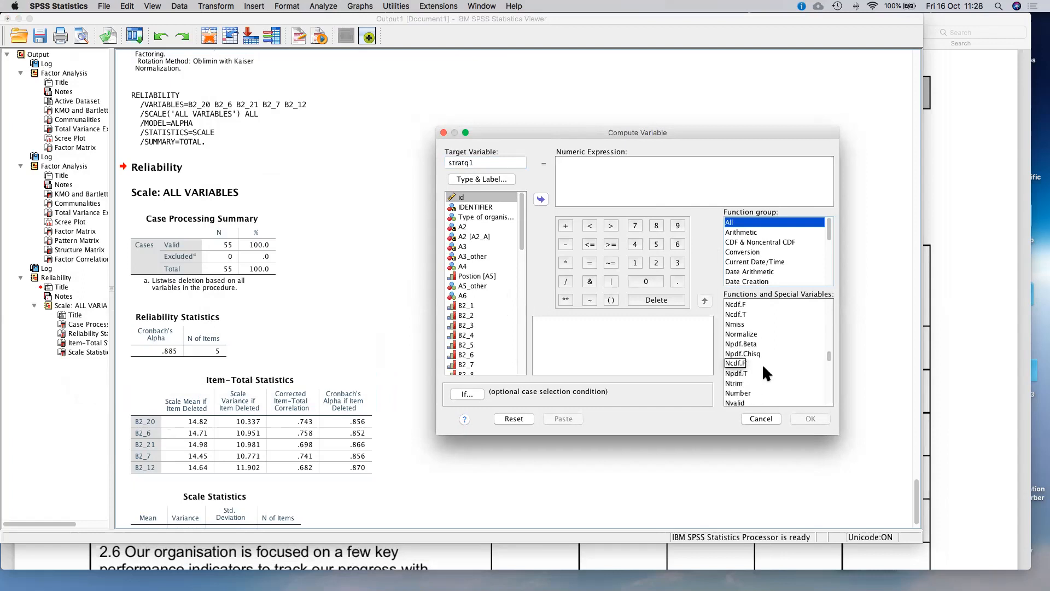
pyautogui.click(729, 306)
pyautogui.click(704, 301)
# - Enter B2_20 and B2_6 as the first two arguments of the MEAN expression, separated by commas
pyautogui.click(142, 419)
pyautogui.scroll(-6, 488, 336)
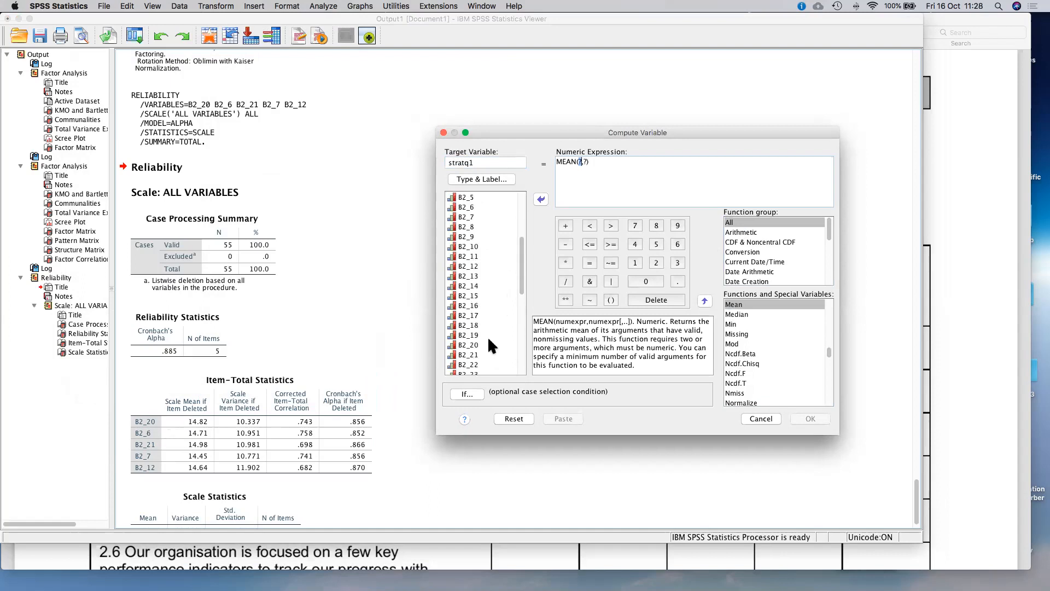
pyautogui.click(474, 316)
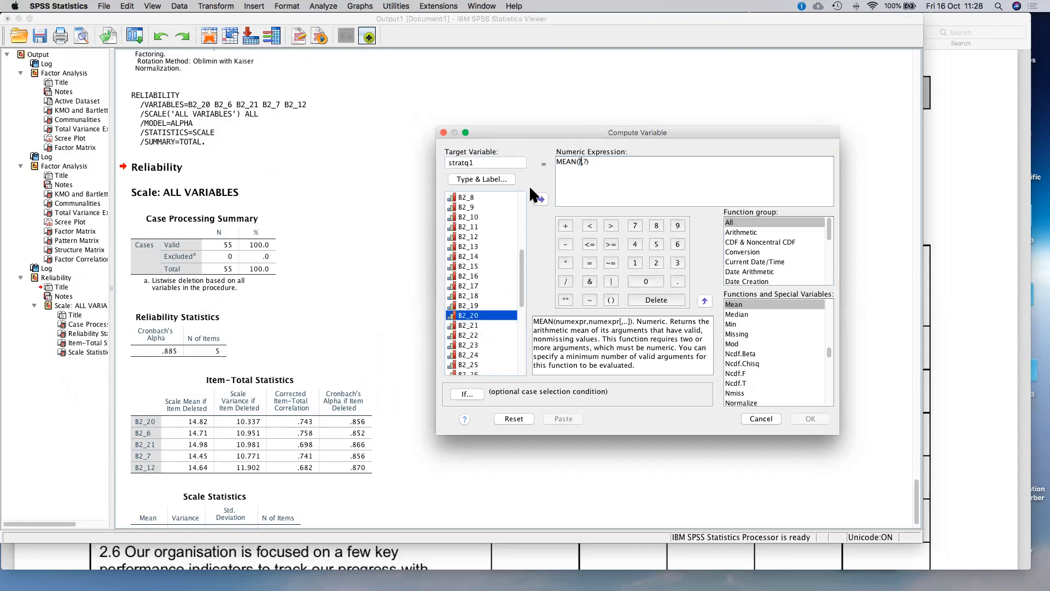
pyautogui.click(540, 198)
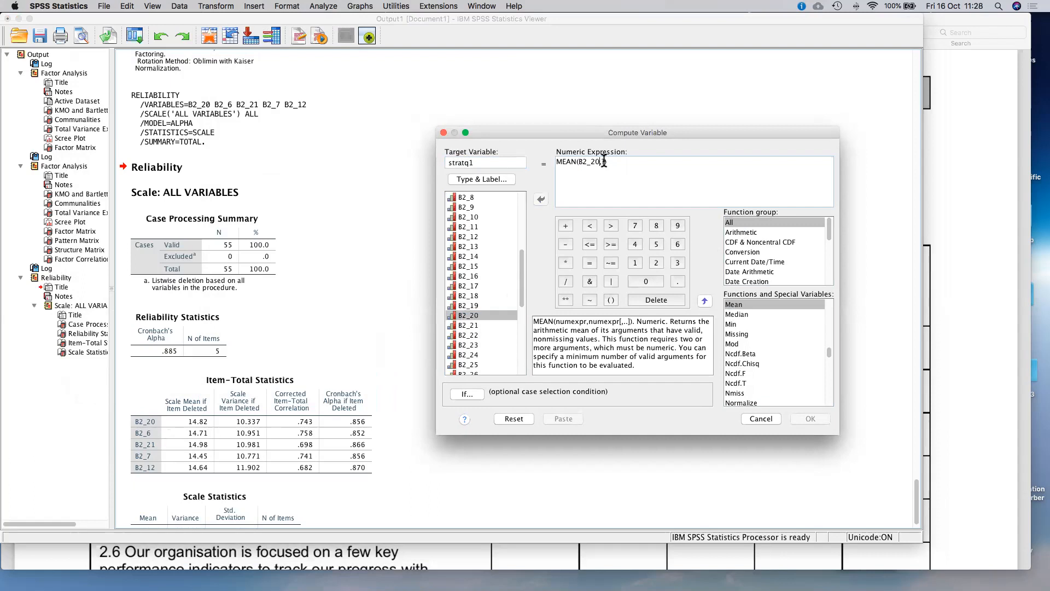
pyautogui.press('BackSpace')
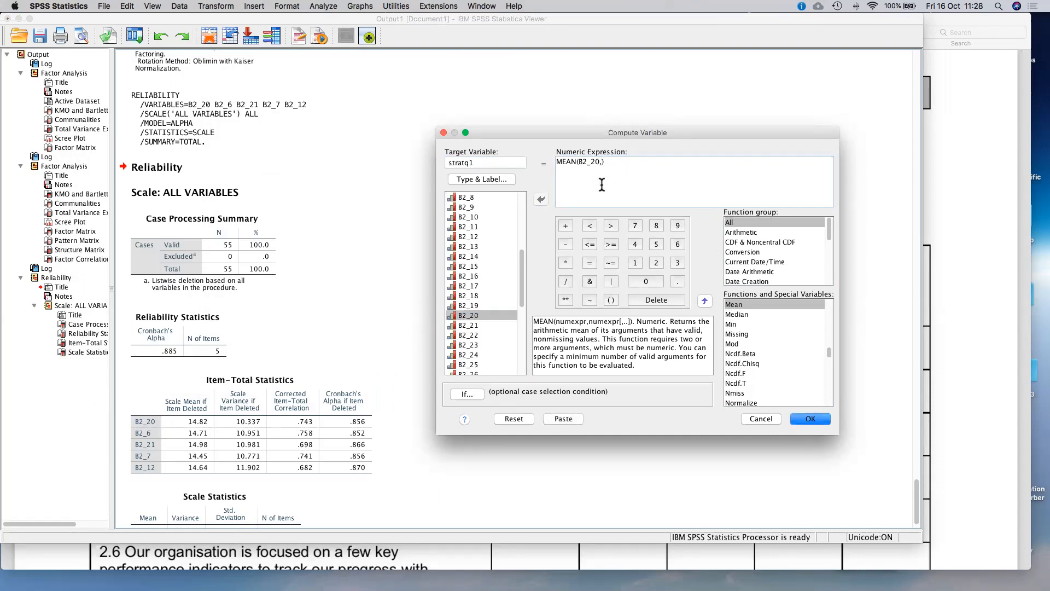
pyautogui.scroll(5, 481, 219)
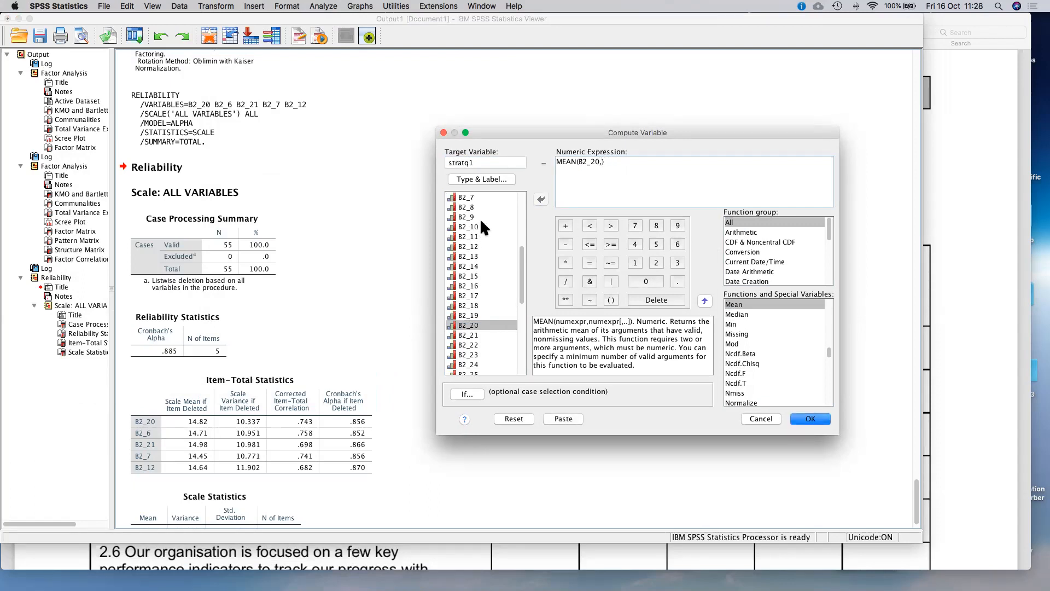
pyautogui.click(468, 286)
pyautogui.click(541, 199)
pyautogui.write(',')
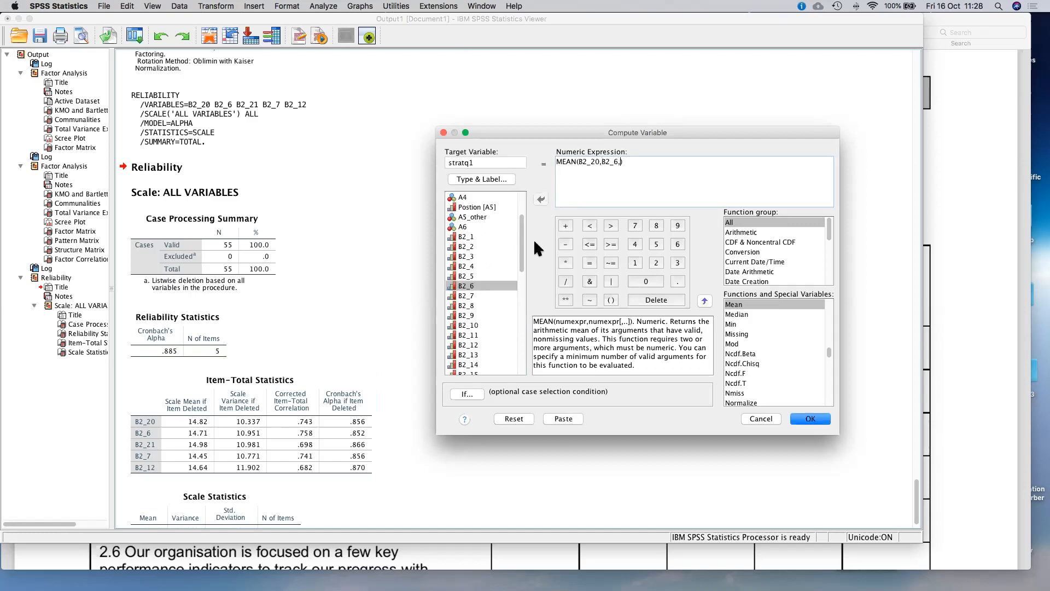
# - Complete the MEAN expression with B2_21, B2_7 and B2_12, and compute the variable
pyautogui.scroll(-1, 478, 338)
pyautogui.scroll(-4, 478, 348)
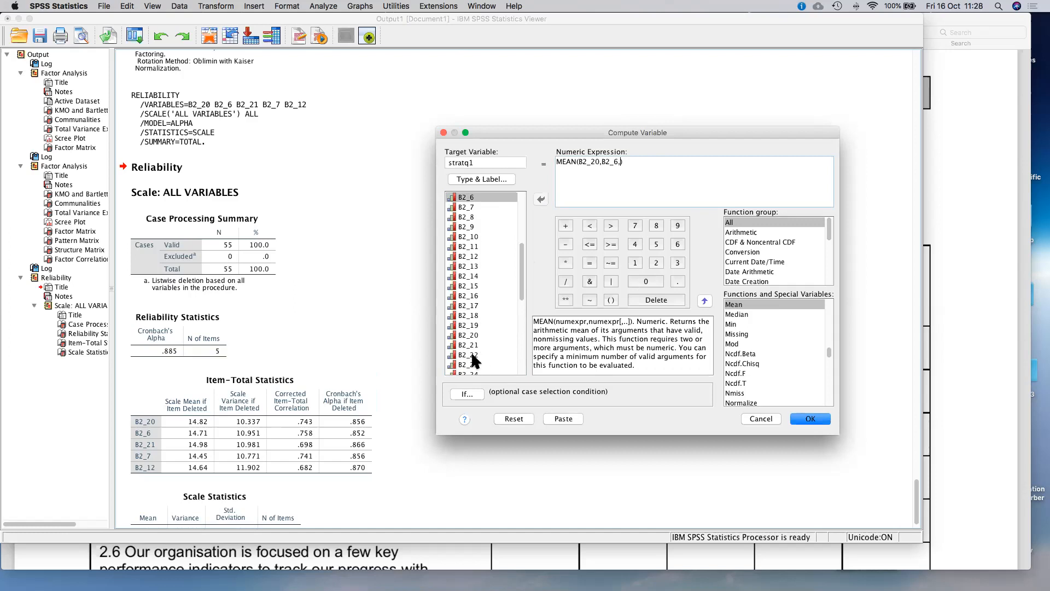
pyautogui.click(469, 345)
pyautogui.click(541, 199)
pyautogui.write(',')
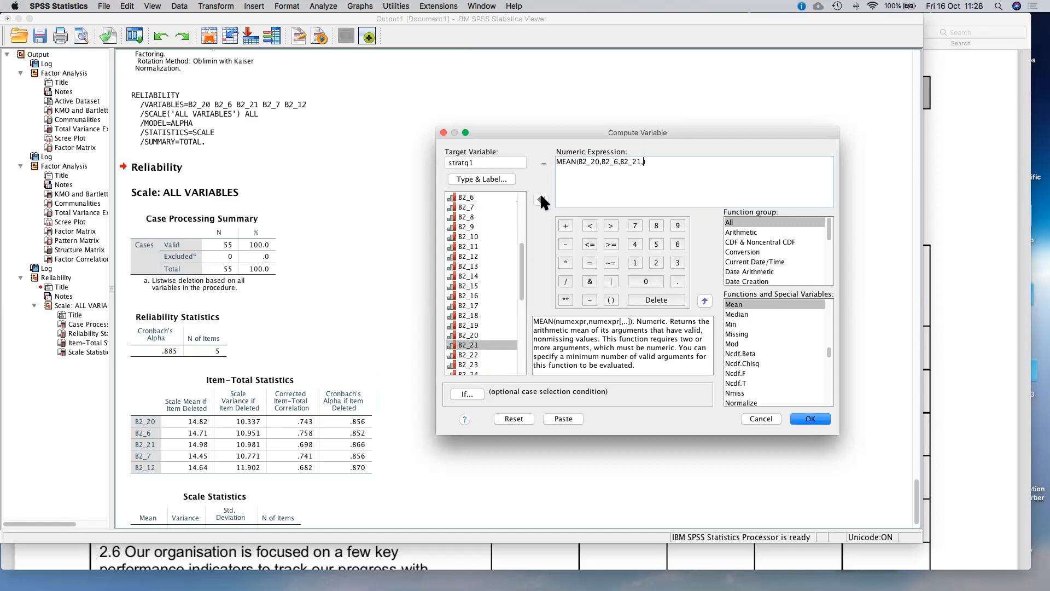
pyautogui.click(473, 208)
pyautogui.write(',')
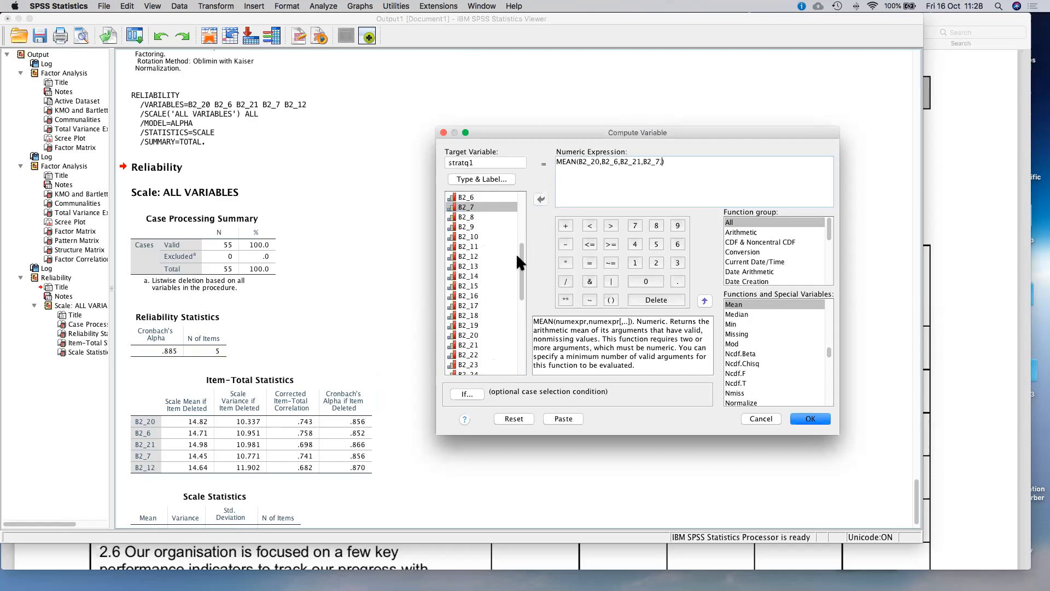
pyautogui.click(479, 256)
pyautogui.click(542, 198)
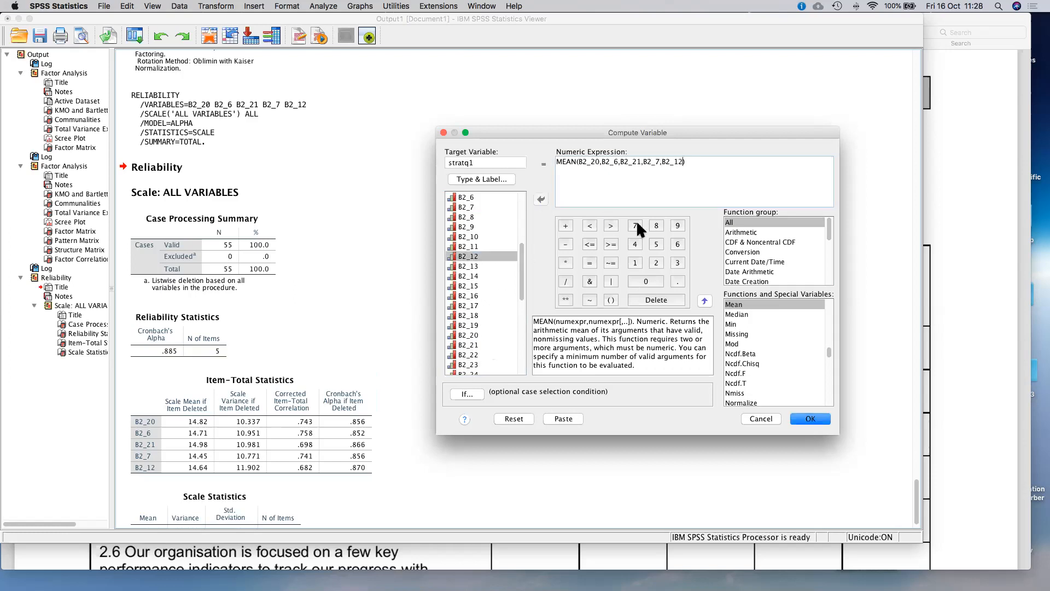
pyautogui.moveTo(681, 128); pyautogui.dragTo(604, 117)
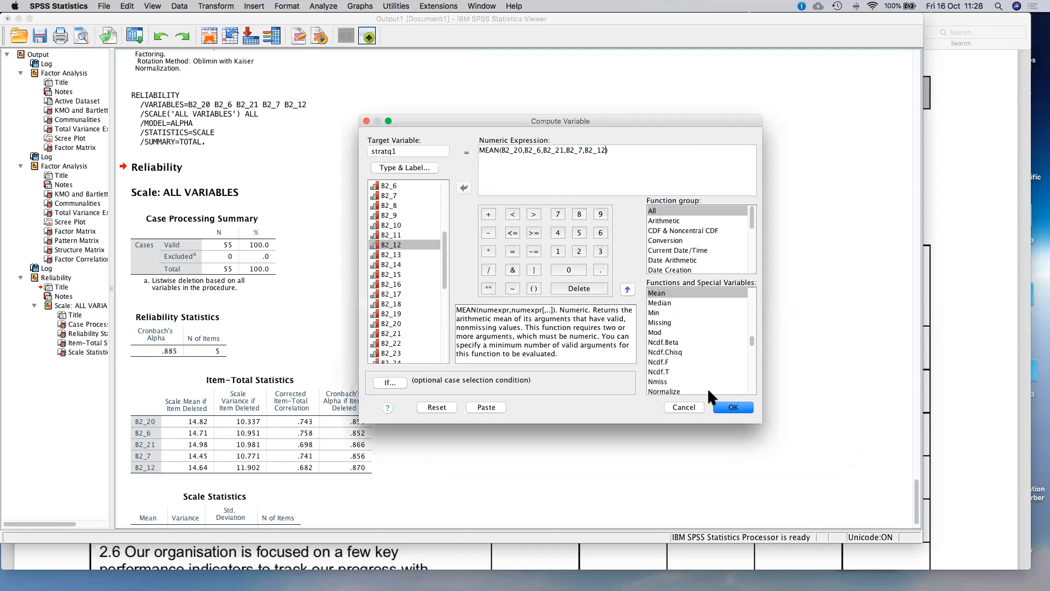
pyautogui.click(727, 410)
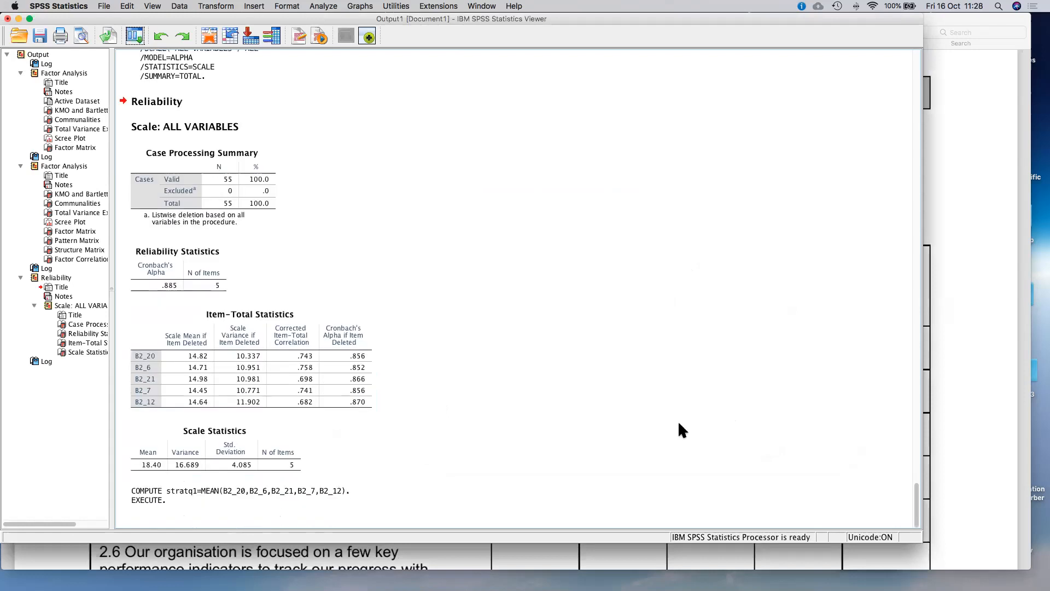
# - Inspect the stratq1 score column in the dataset and look through the organisation type and B2 item columns
pyautogui.click(482, 6)
pyautogui.click(516, 112)
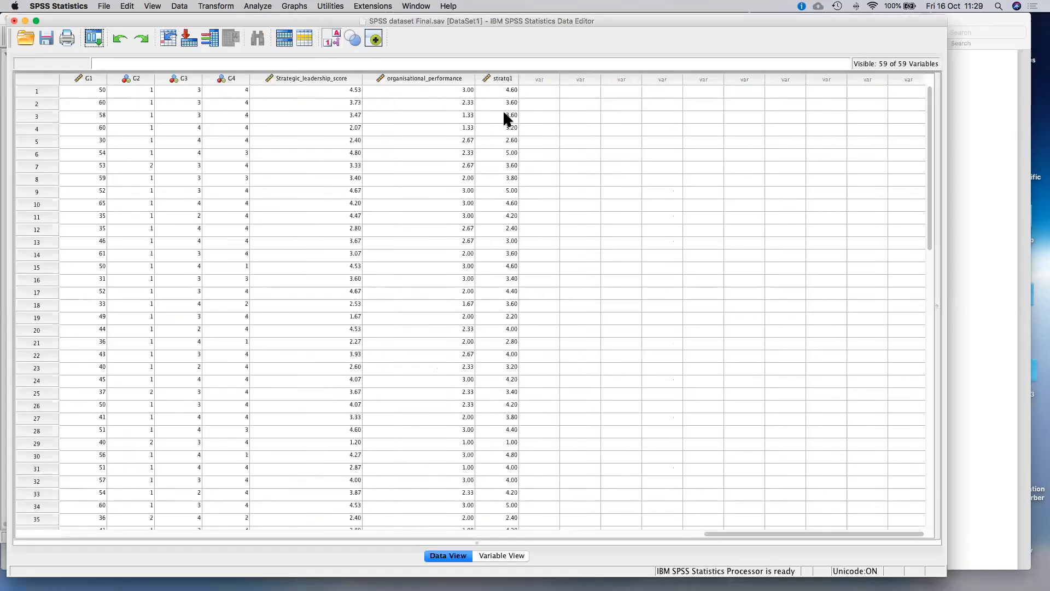
pyautogui.click(500, 79)
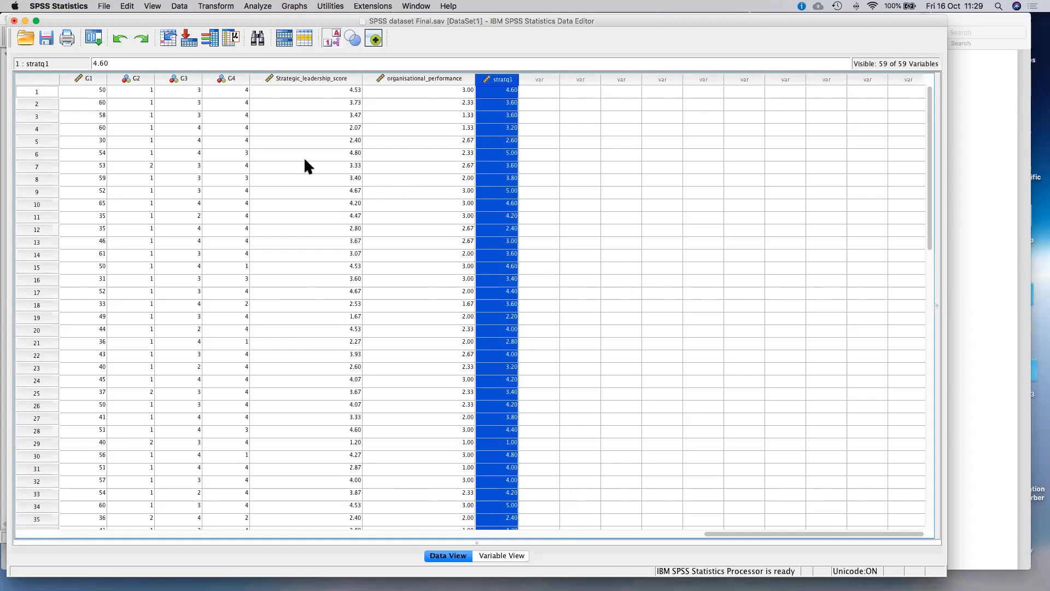
pyautogui.hscroll(-10, 303, 156)
pyautogui.hscroll(-15, 303, 160)
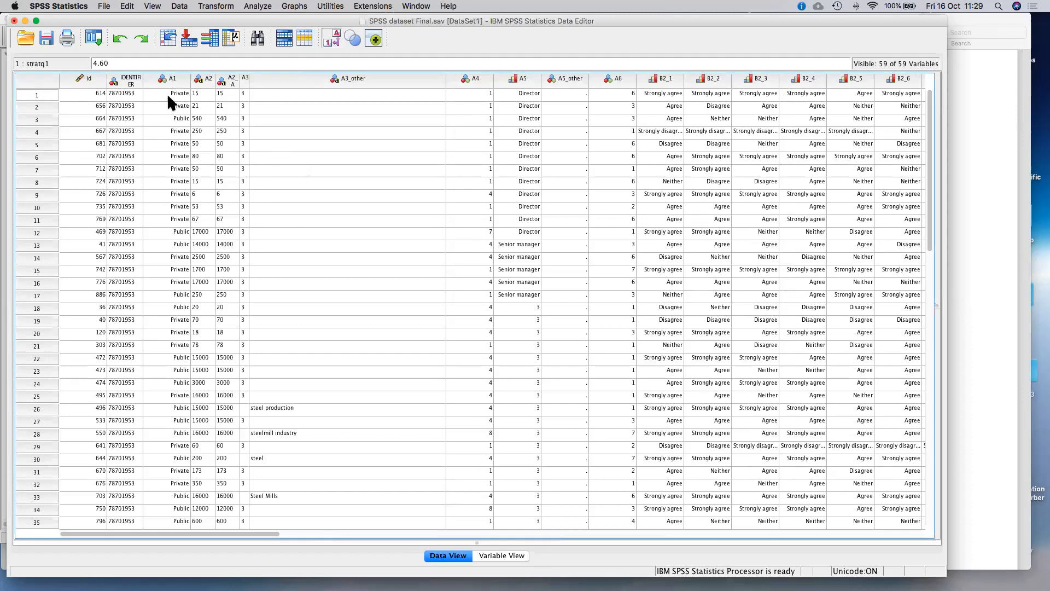
pyautogui.hscroll(20, 344, 127)
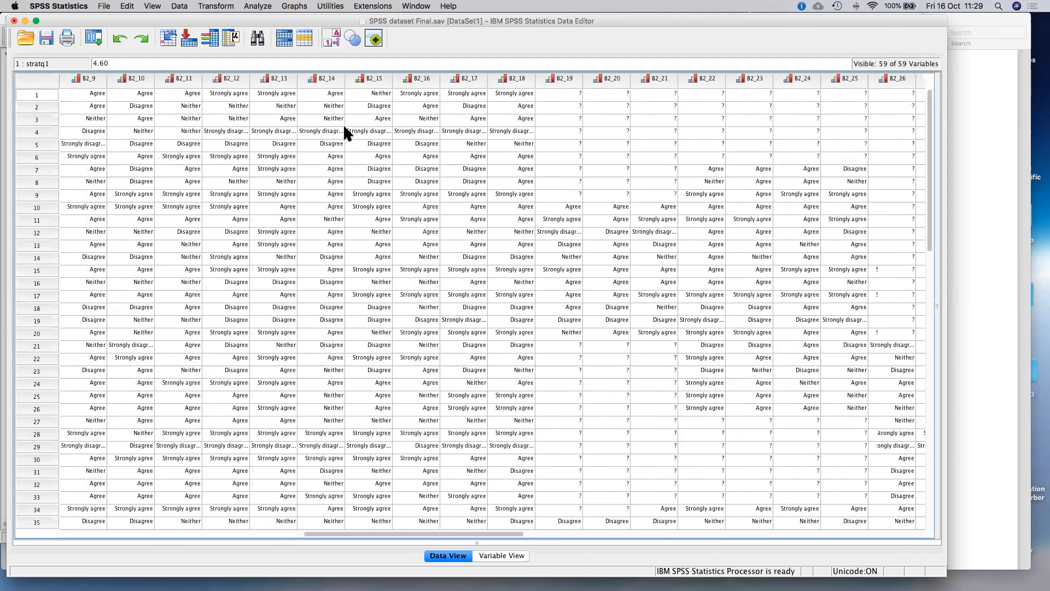
pyautogui.hscroll(3, 344, 128)
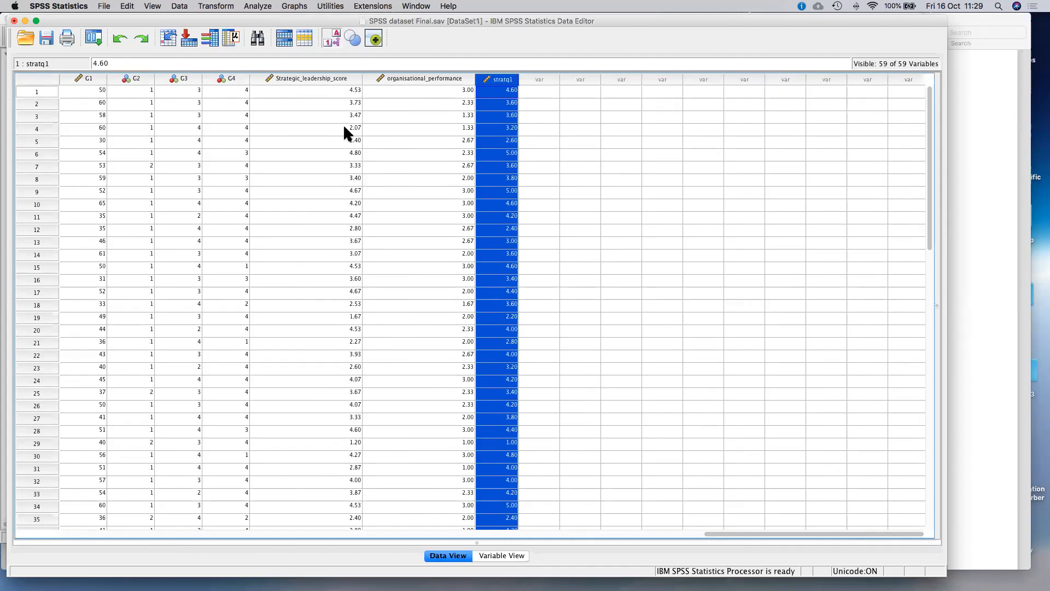
# - Start an Independent-Samples T Test with stratq1 as the test variable
pyautogui.click(258, 6)
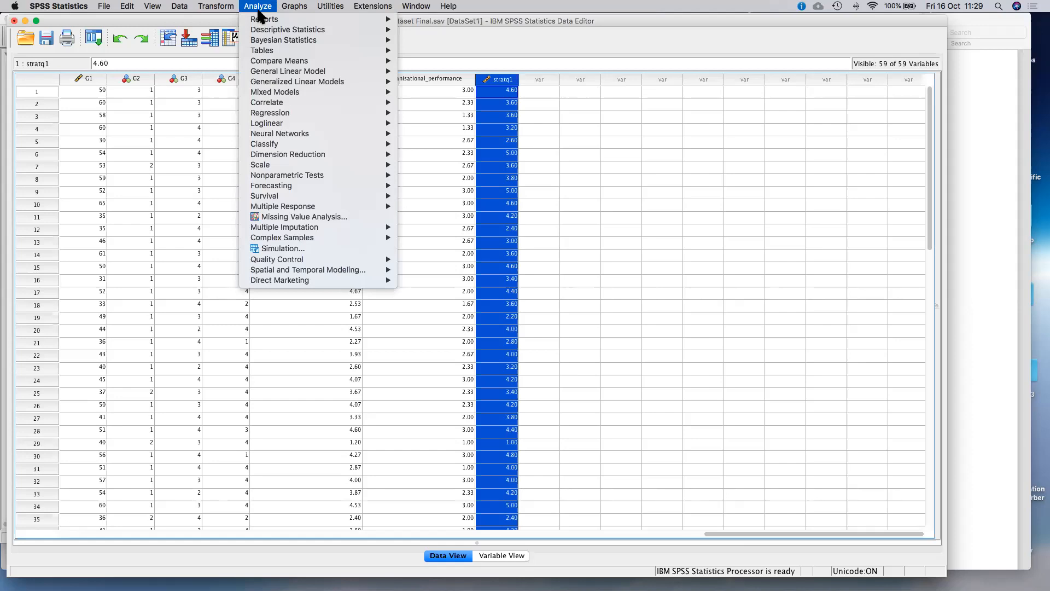
pyautogui.moveTo(297, 62)
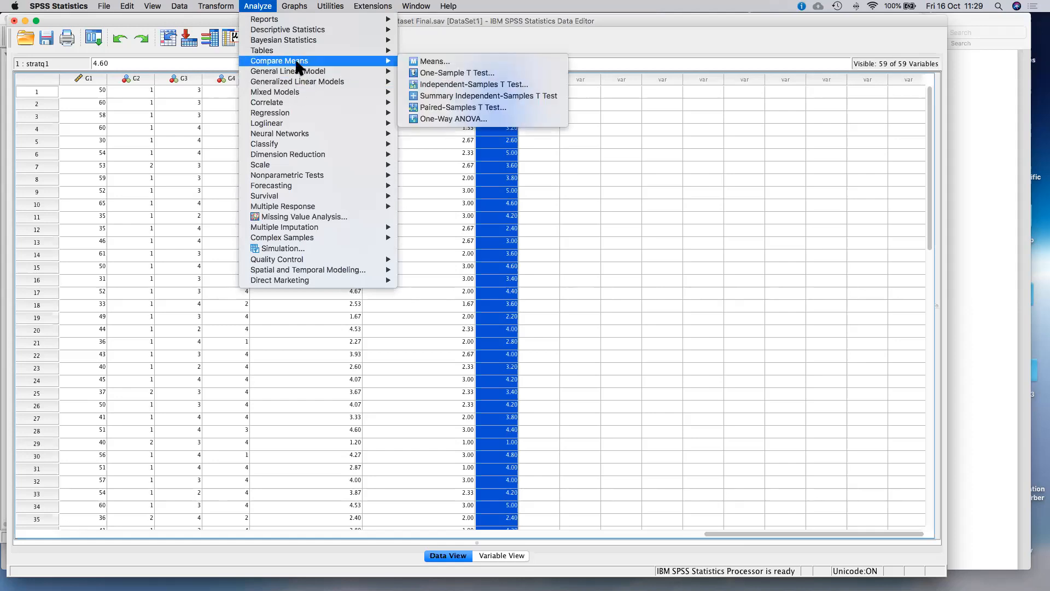
pyautogui.click(533, 87)
pyautogui.moveTo(519, 221); pyautogui.dragTo(393, 105)
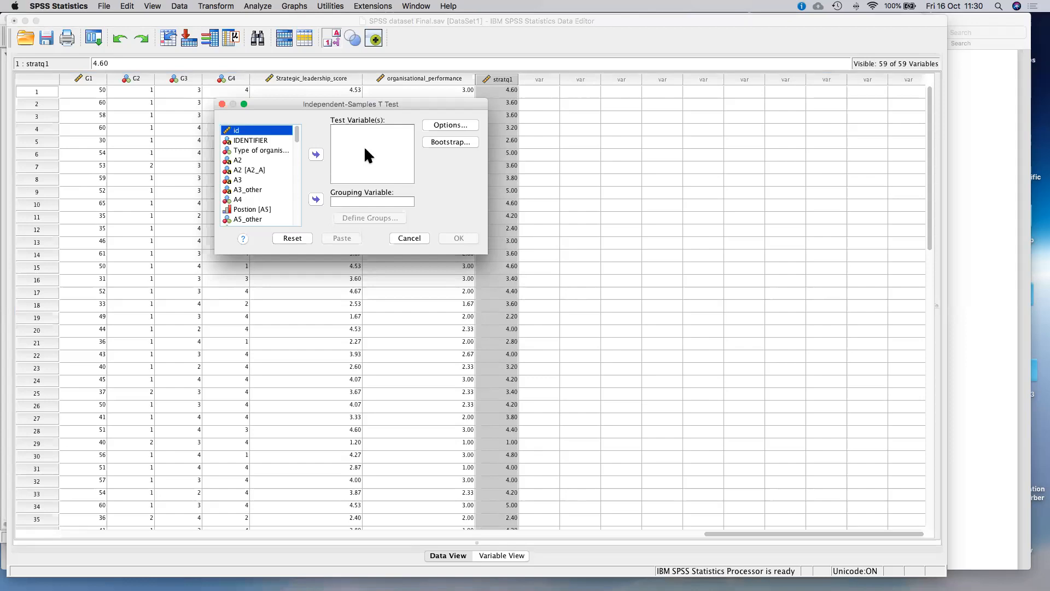
pyautogui.scroll(-5, 258, 189)
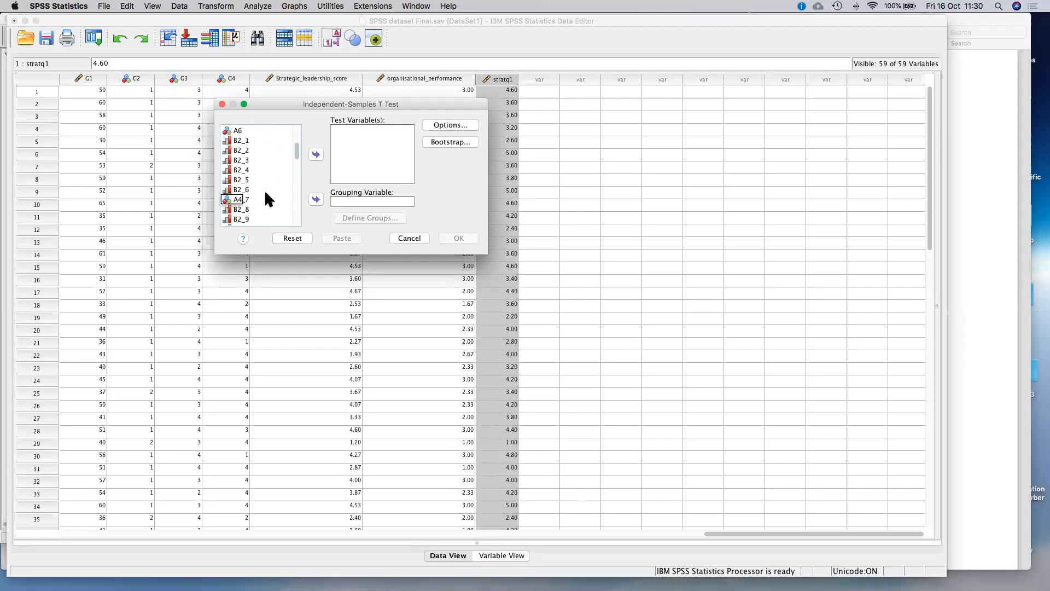
pyautogui.scroll(-10, 265, 194)
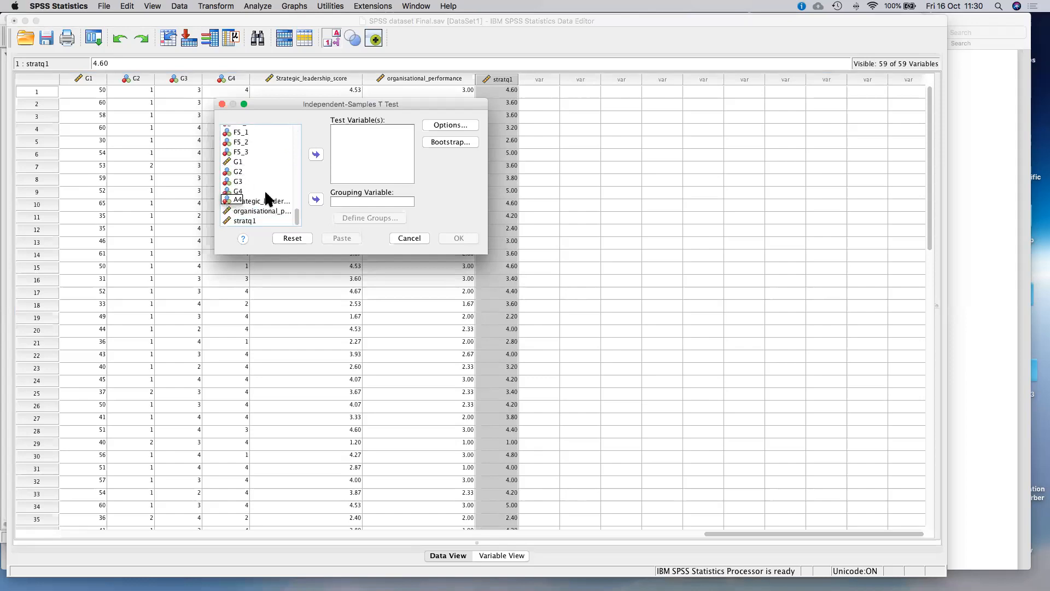
pyautogui.click(244, 221)
pyautogui.click(317, 156)
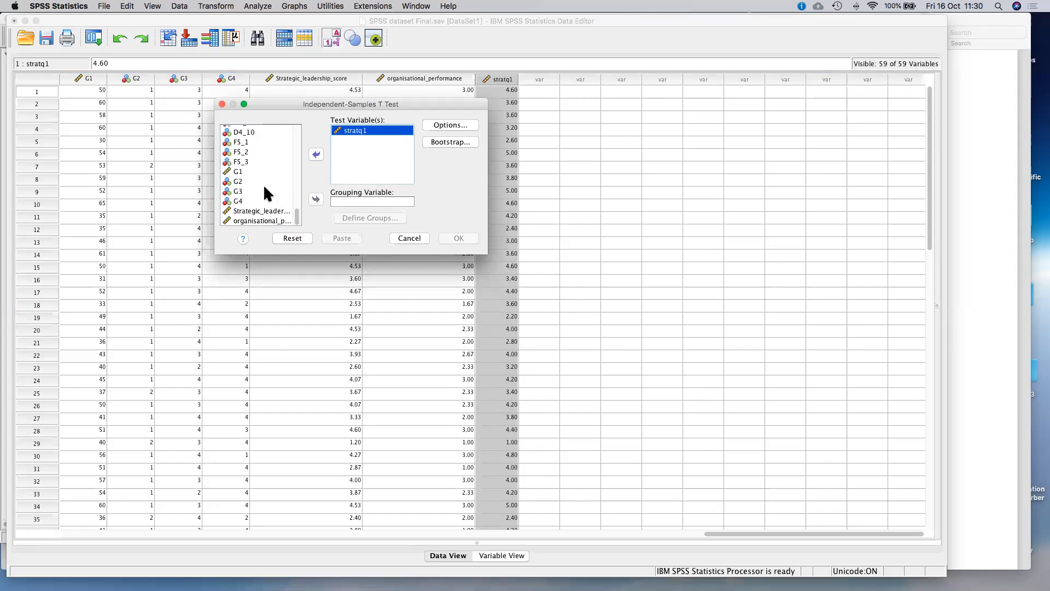
# - Use the type of organisation (A1) as grouping variable with groups 1 and 2, keeping the 95% confidence interval
pyautogui.scroll(15, 264, 184)
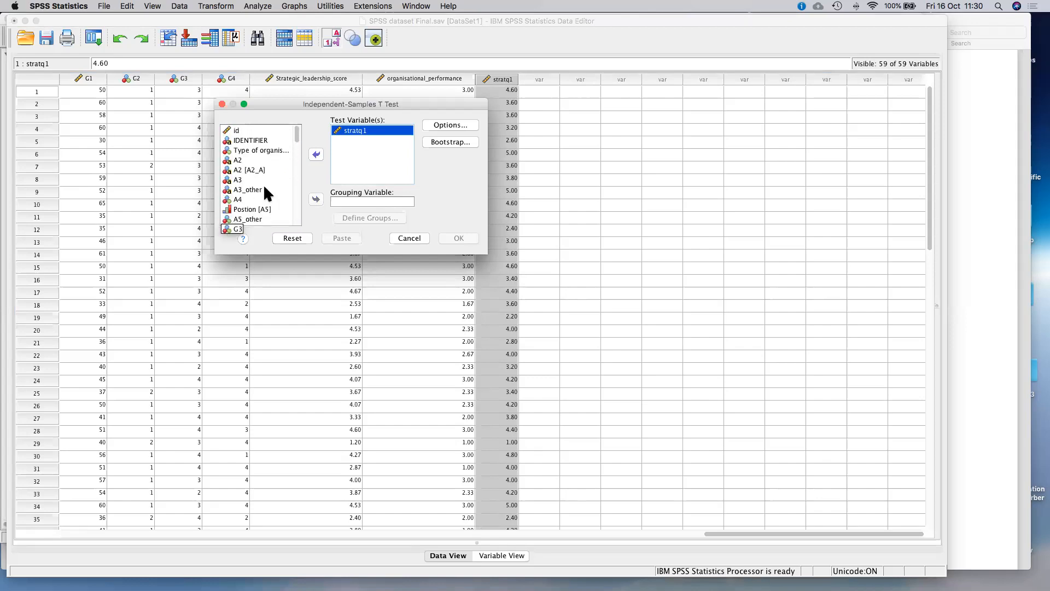
pyautogui.click(260, 150)
pyautogui.click(315, 198)
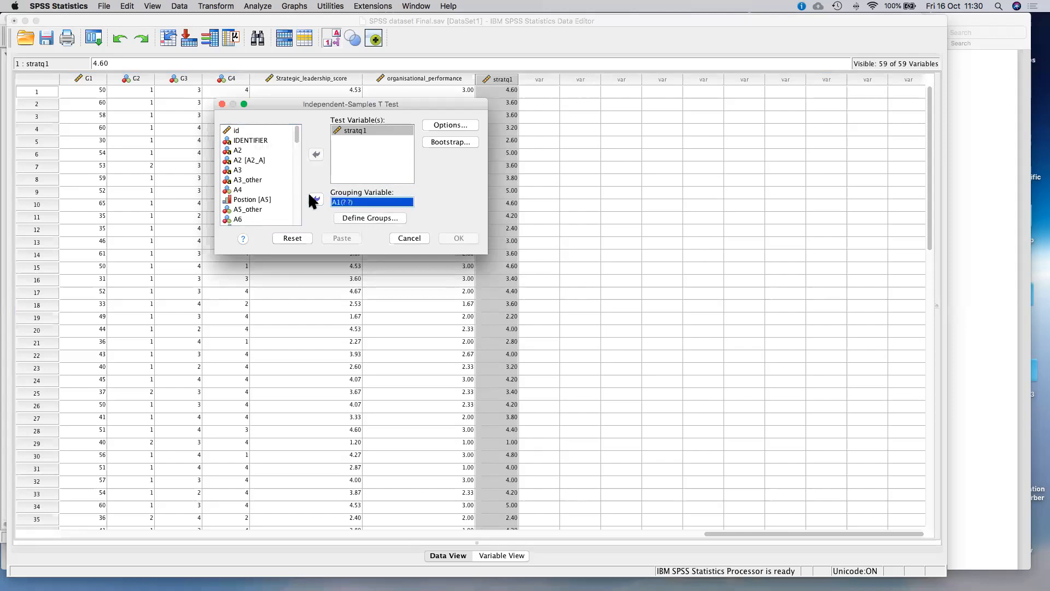
pyautogui.click(371, 218)
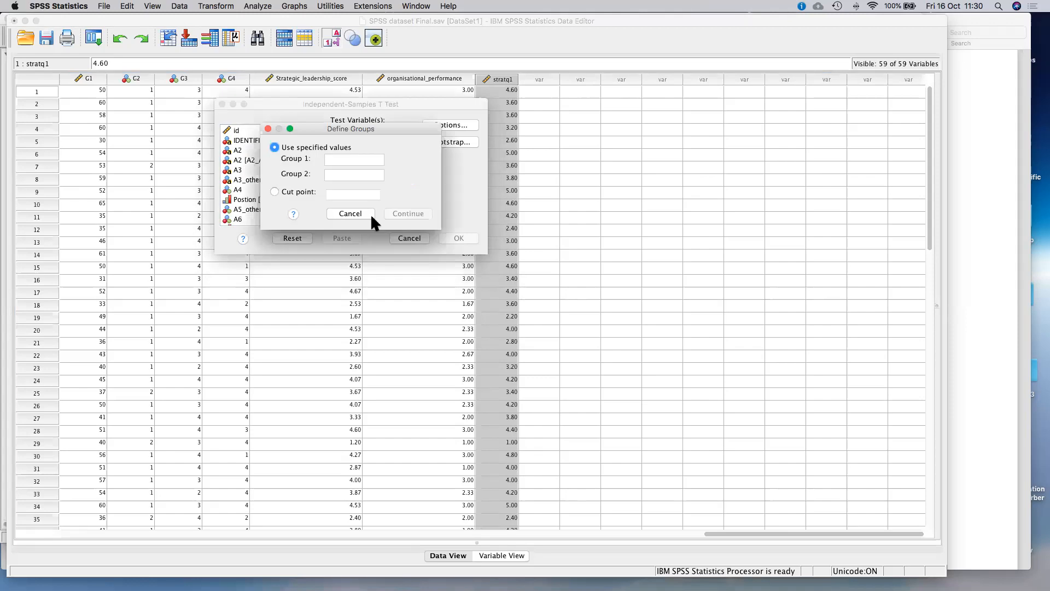
pyautogui.click(351, 160)
pyautogui.write('1')
pyautogui.click(344, 175)
pyautogui.write('2')
pyautogui.click(411, 213)
pyautogui.click(459, 127)
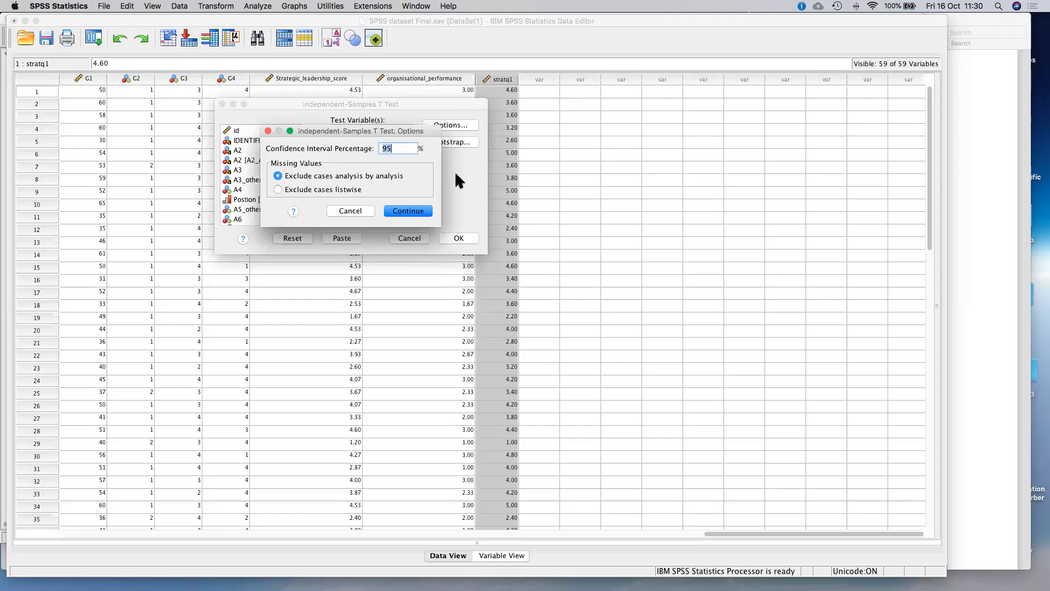
pyautogui.click(408, 211)
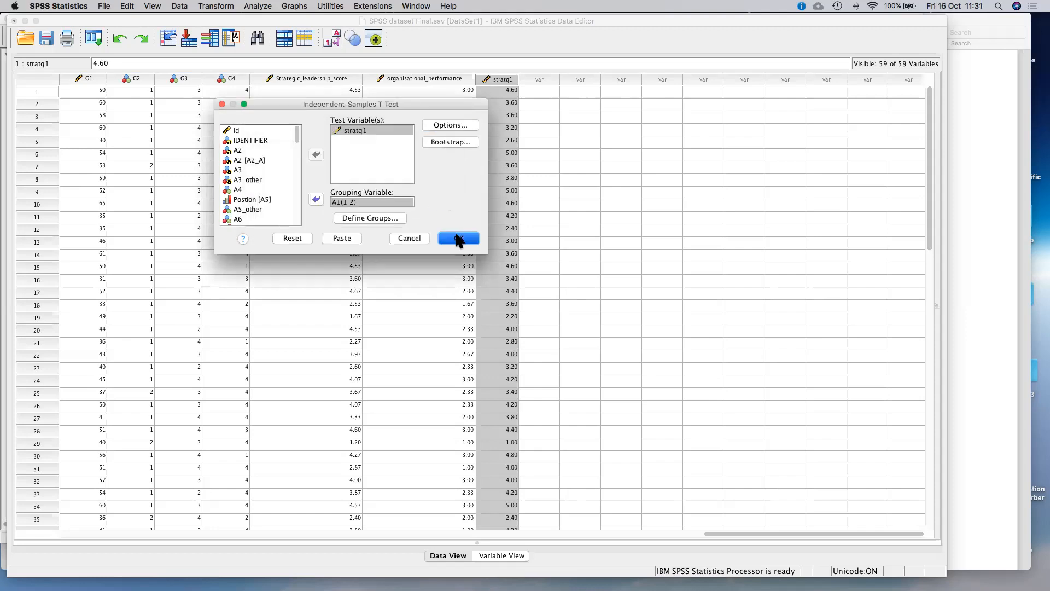
# - Run the t-test and examine the mean stratq1 scores of private and public organisations in the Group Statistics table
pyautogui.press('Return')
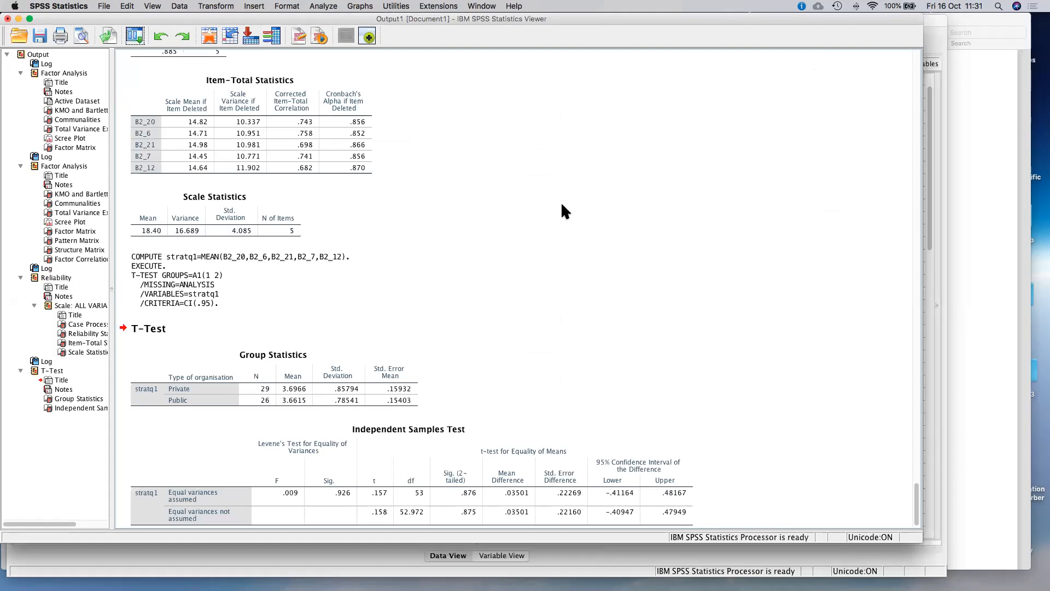
pyautogui.scroll(-2, 560, 213)
pyautogui.click(292, 373)
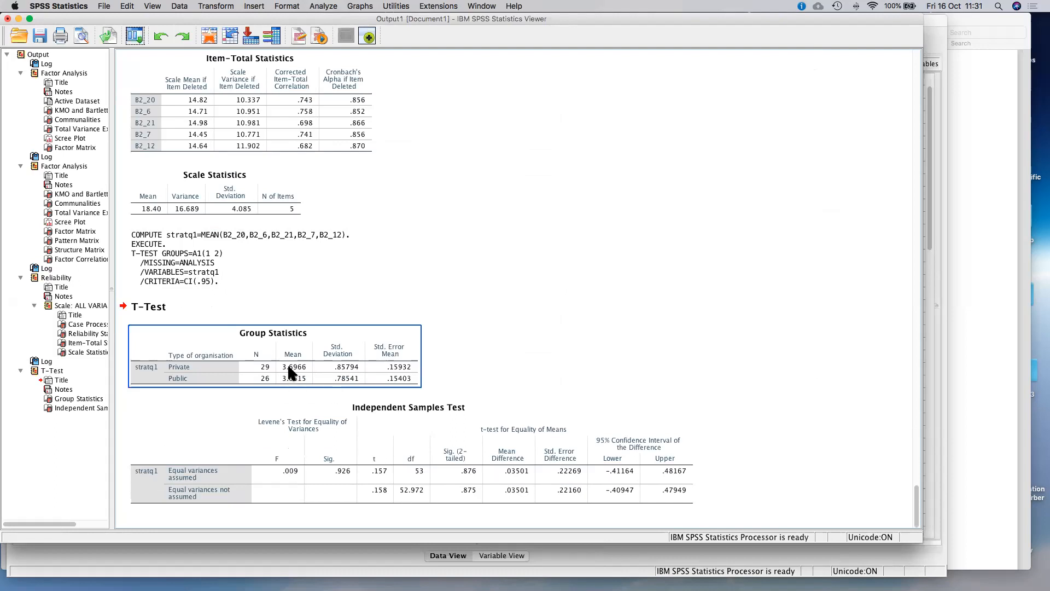
pyautogui.click(207, 109)
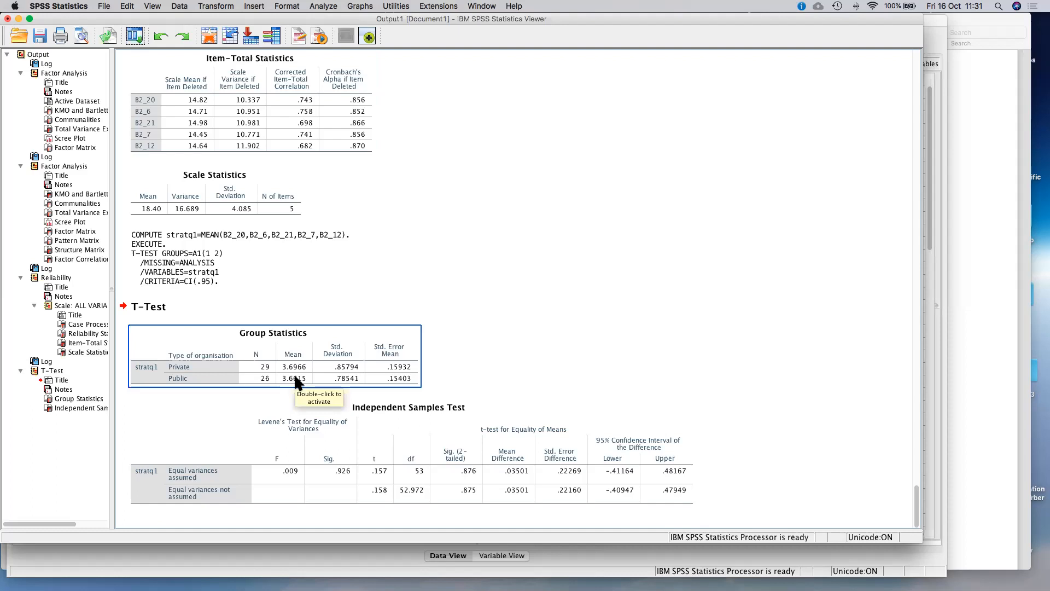
# - Switch to the questionnaire PDF in Preview, check the Section 2 agreement scale, and minimise the document
pyautogui.moveTo(495, 569)
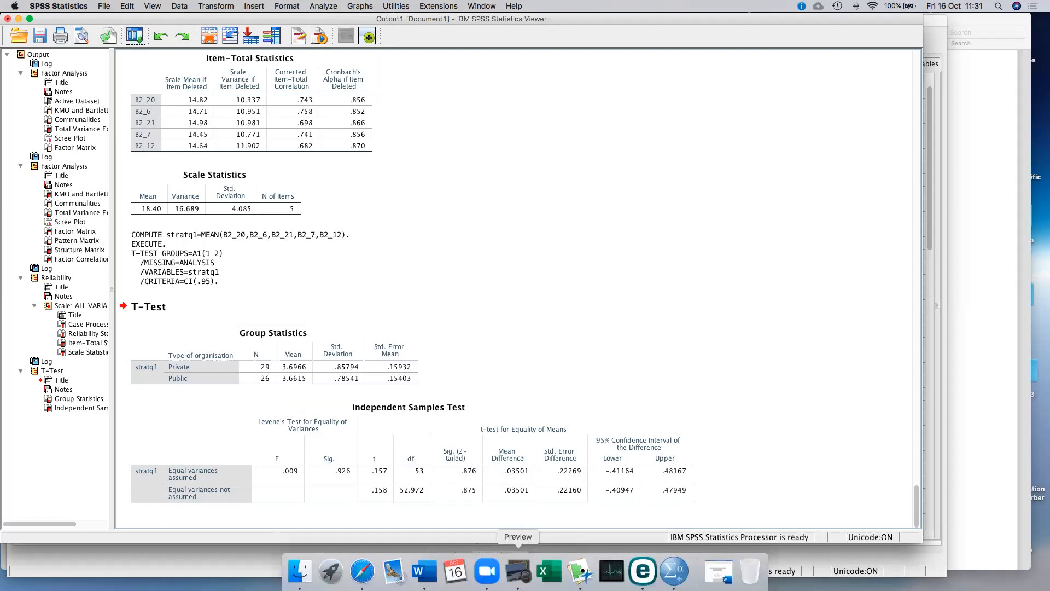
pyautogui.click(518, 572)
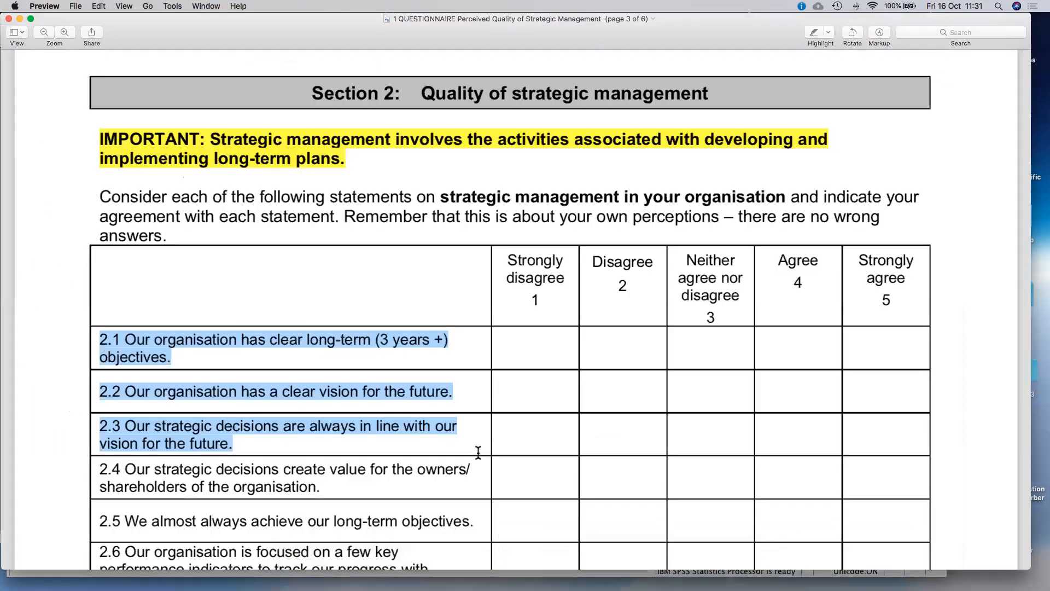
pyautogui.scroll(-2, 478, 452)
pyautogui.scroll(2, 503, 405)
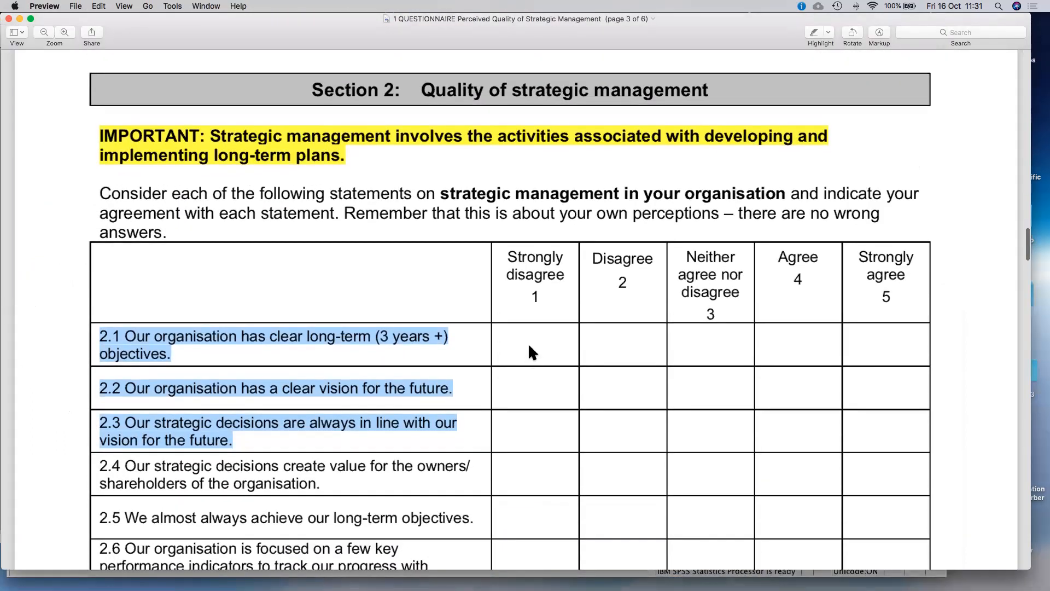
pyautogui.moveTo(694, 32); pyautogui.dragTo(625, 33)
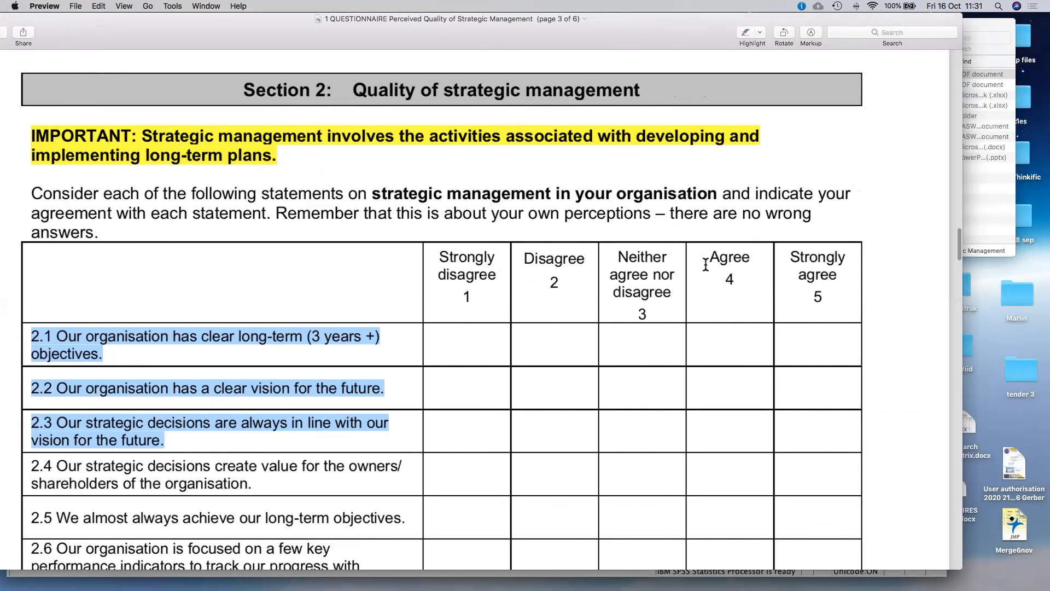
pyautogui.moveTo(139, 18); pyautogui.dragTo(271, 19)
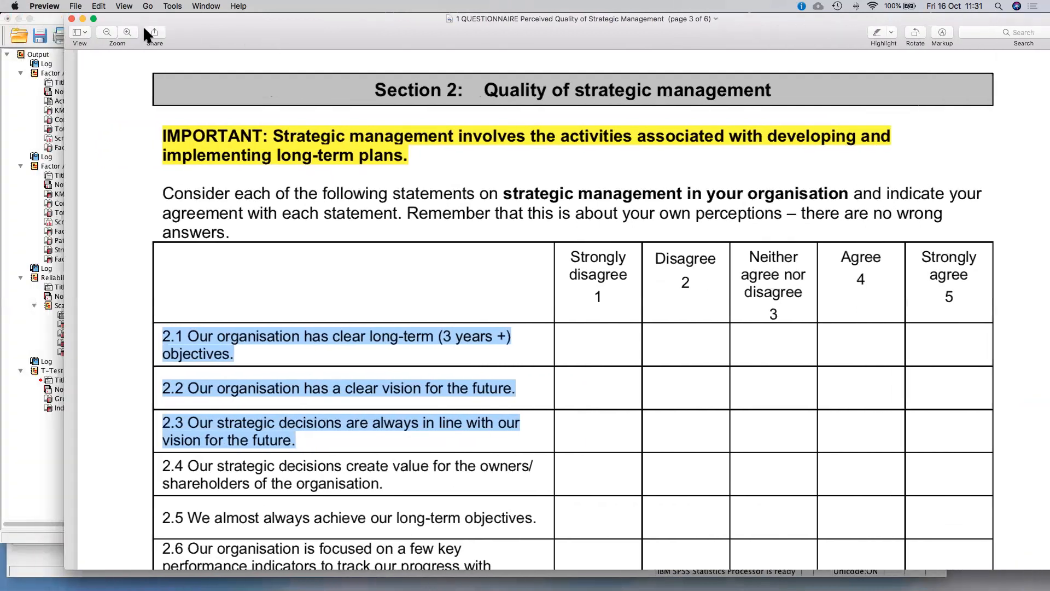
pyautogui.click(83, 18)
# - Examine Levene's test and the two-tailed significance in the Independent Samples Test table alongside the group means
pyautogui.click(225, 378)
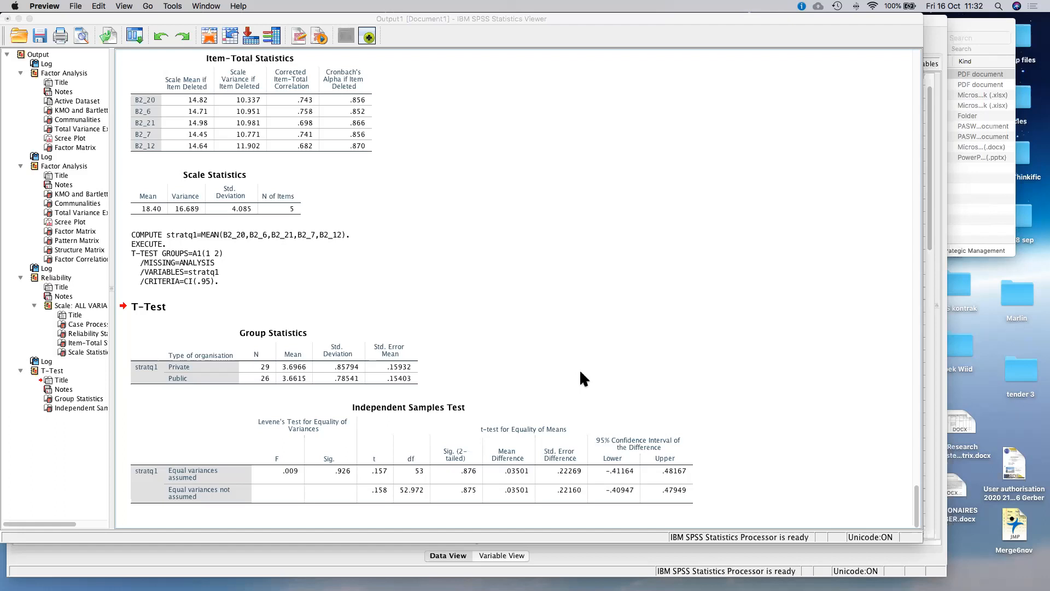
pyautogui.click(200, 471)
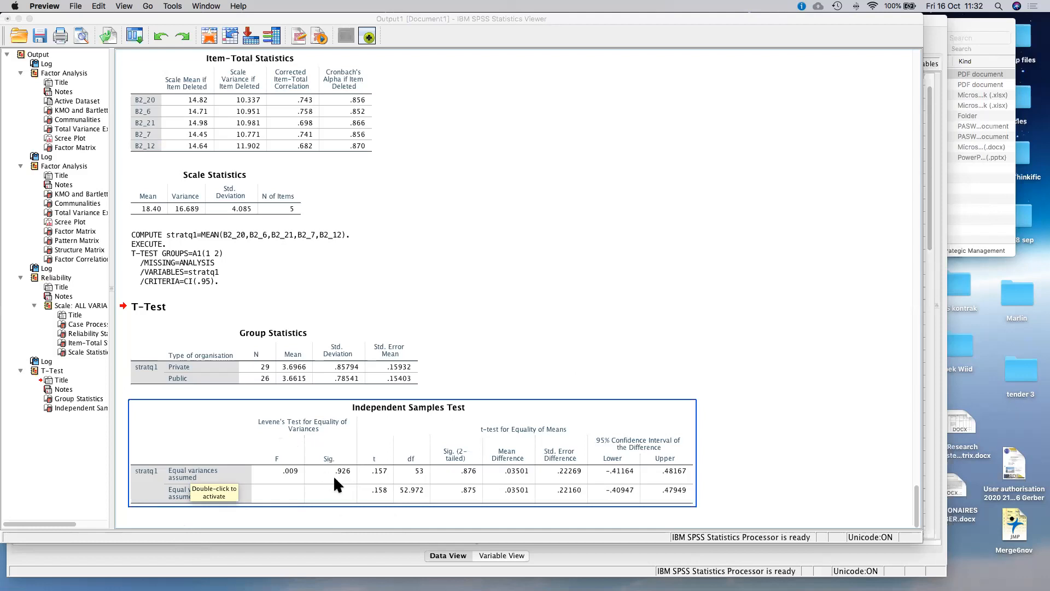
pyautogui.click(163, 486)
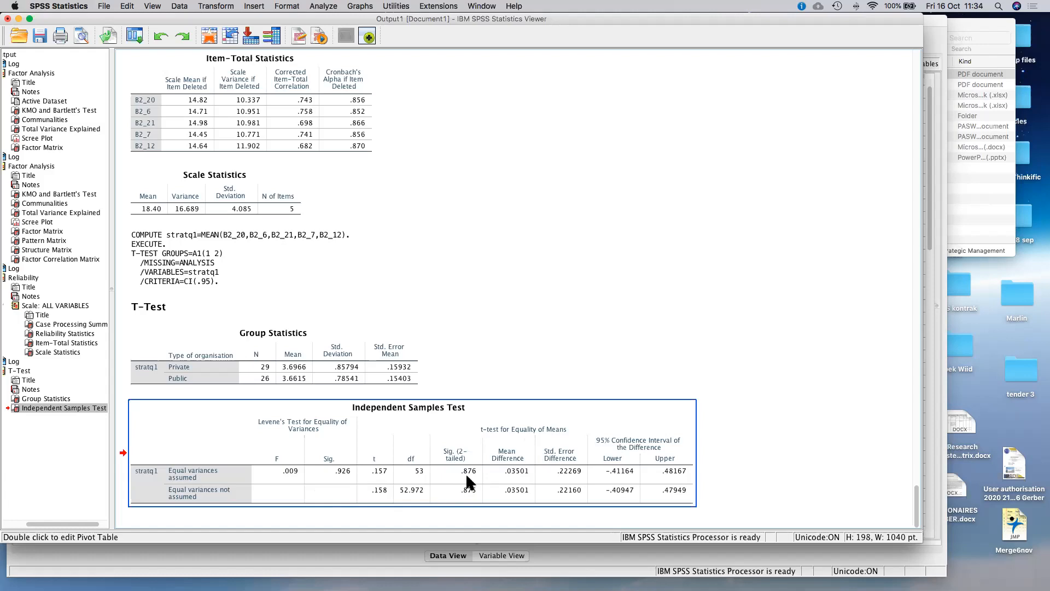
pyautogui.click(309, 366)
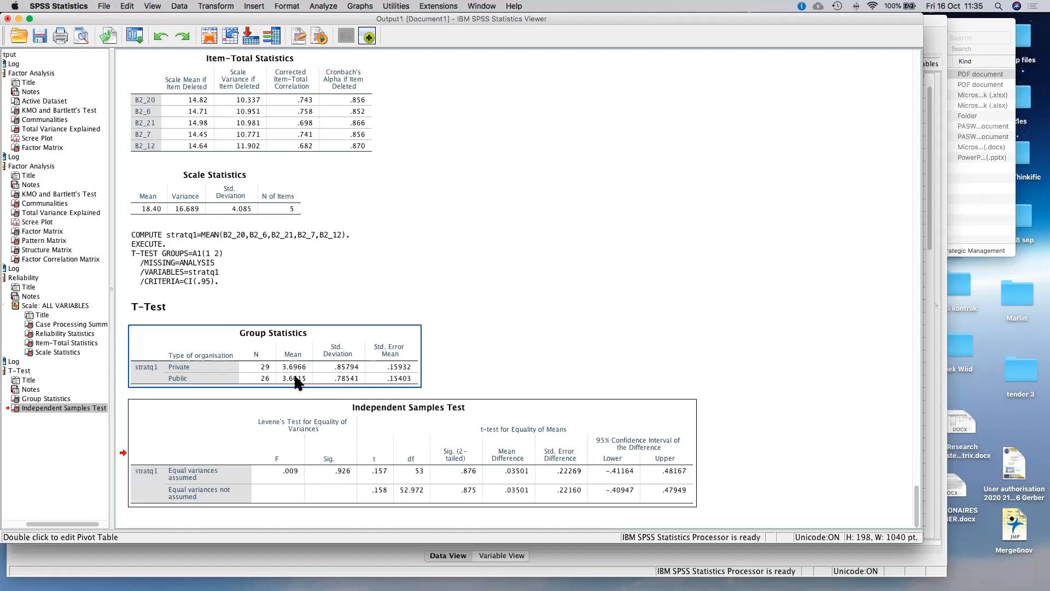
pyautogui.click(333, 89)
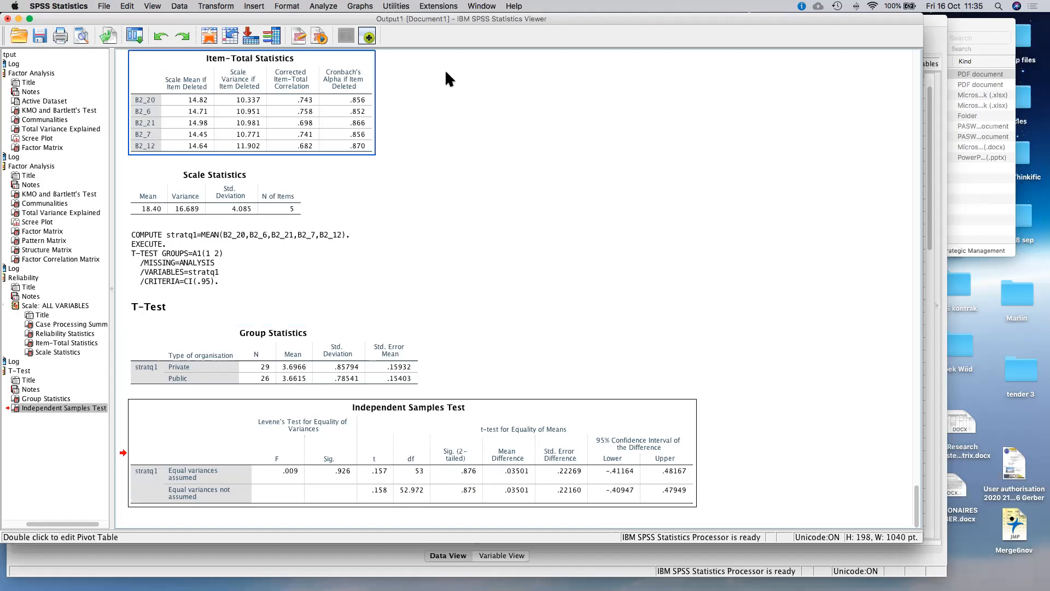
# - Start an Explore analysis with stratq1 as the dependent variable
pyautogui.click(323, 7)
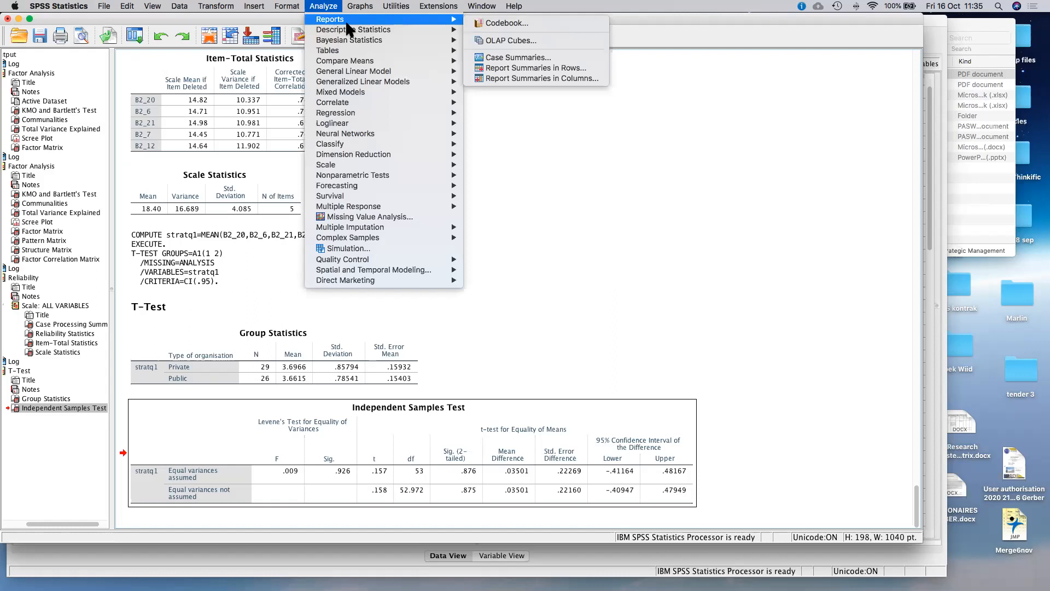
pyautogui.moveTo(348, 30)
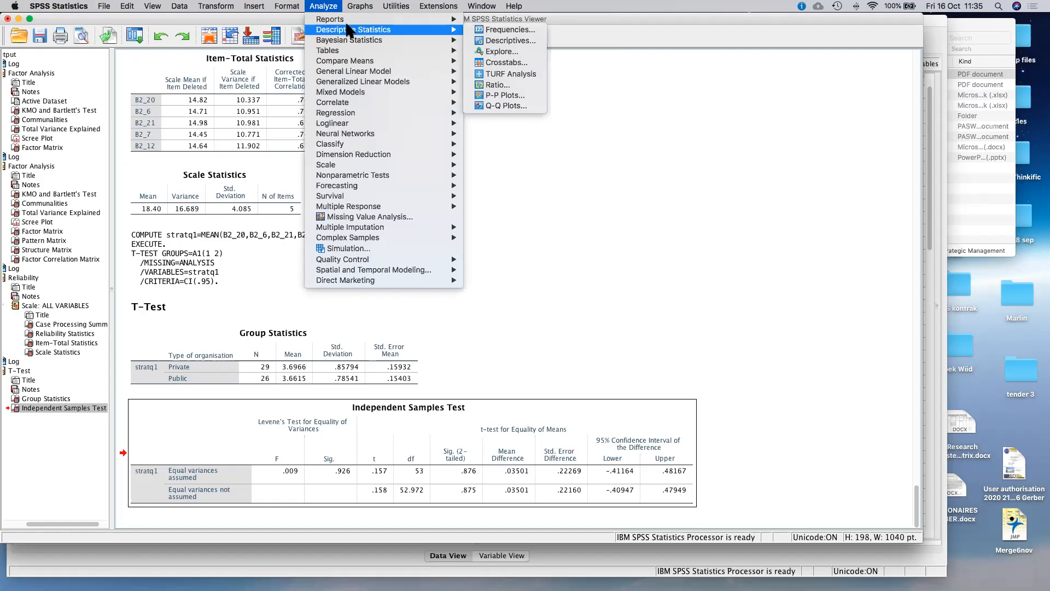
pyautogui.click(502, 52)
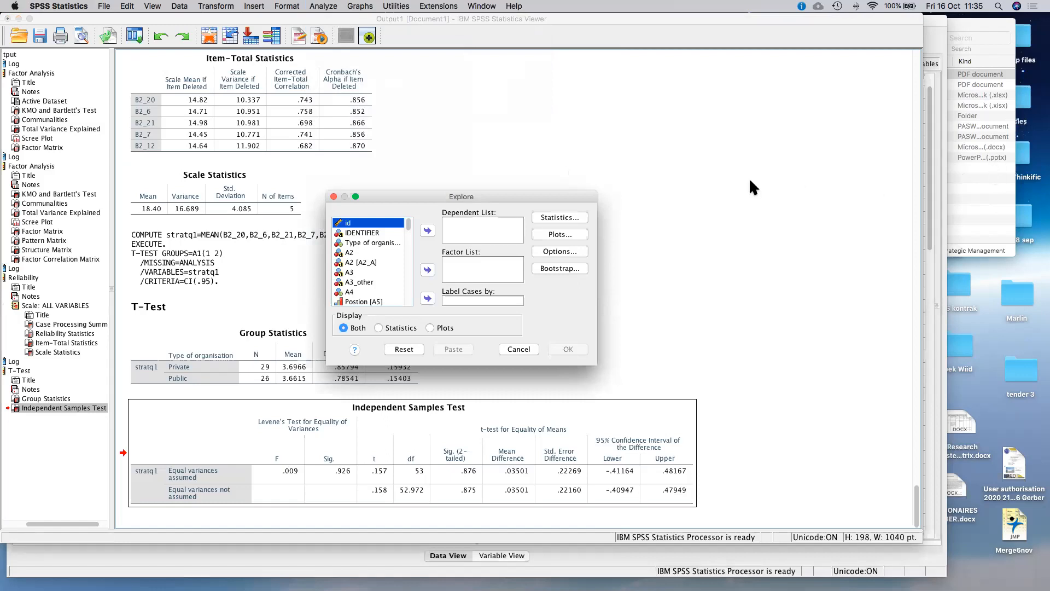
pyautogui.moveTo(586, 195); pyautogui.dragTo(594, 106)
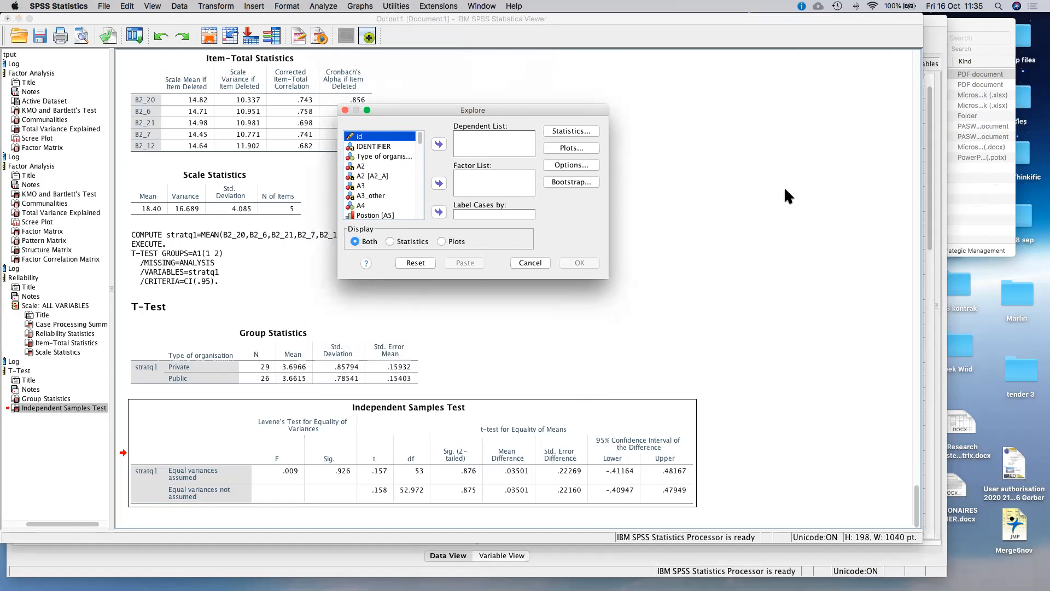
pyautogui.click(331, 6)
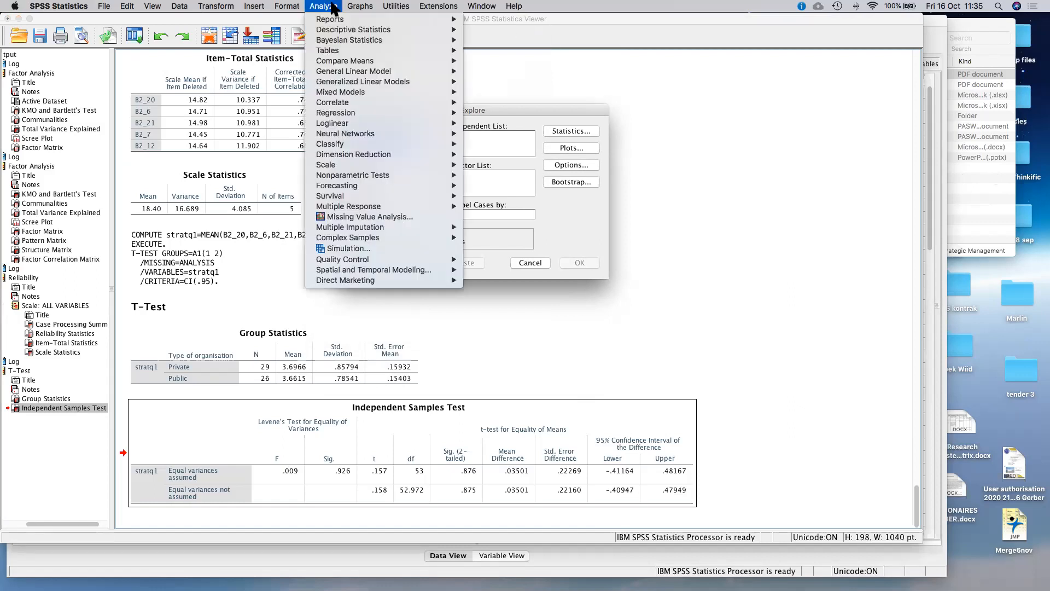
pyautogui.moveTo(374, 30)
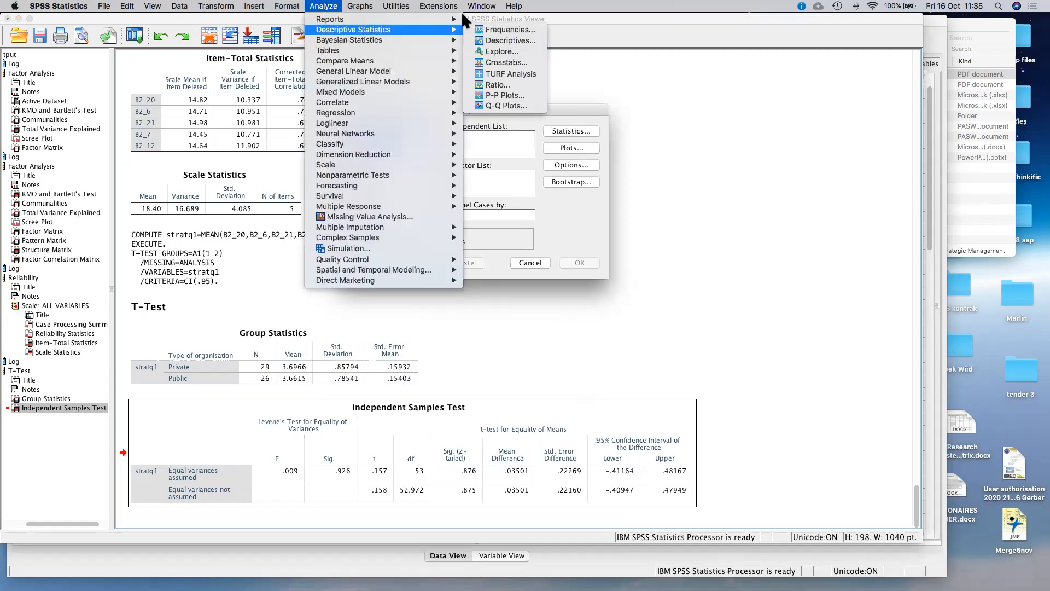
pyautogui.click(495, 52)
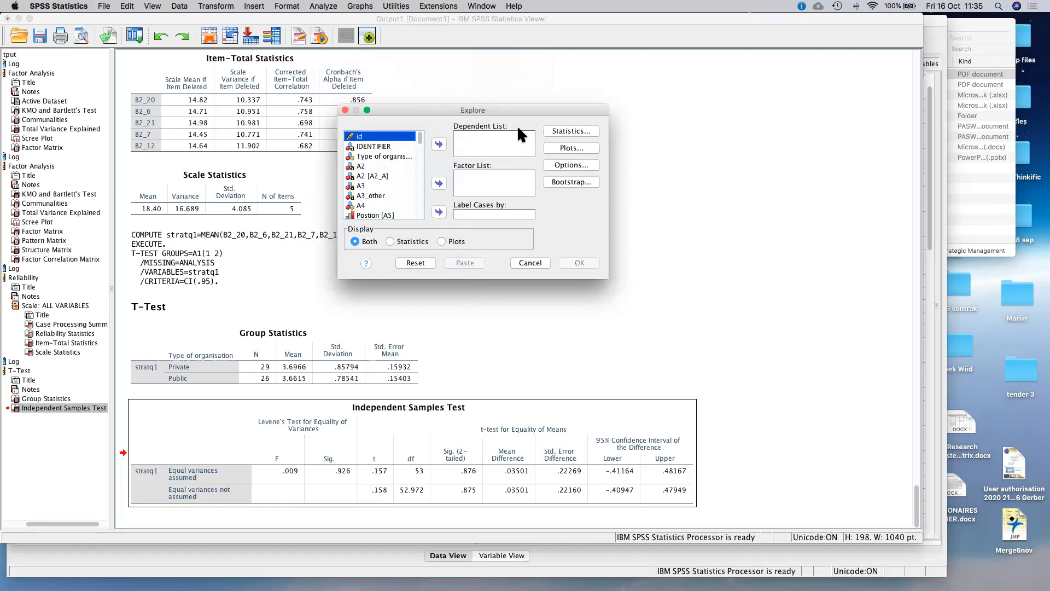
pyautogui.scroll(-10, 379, 179)
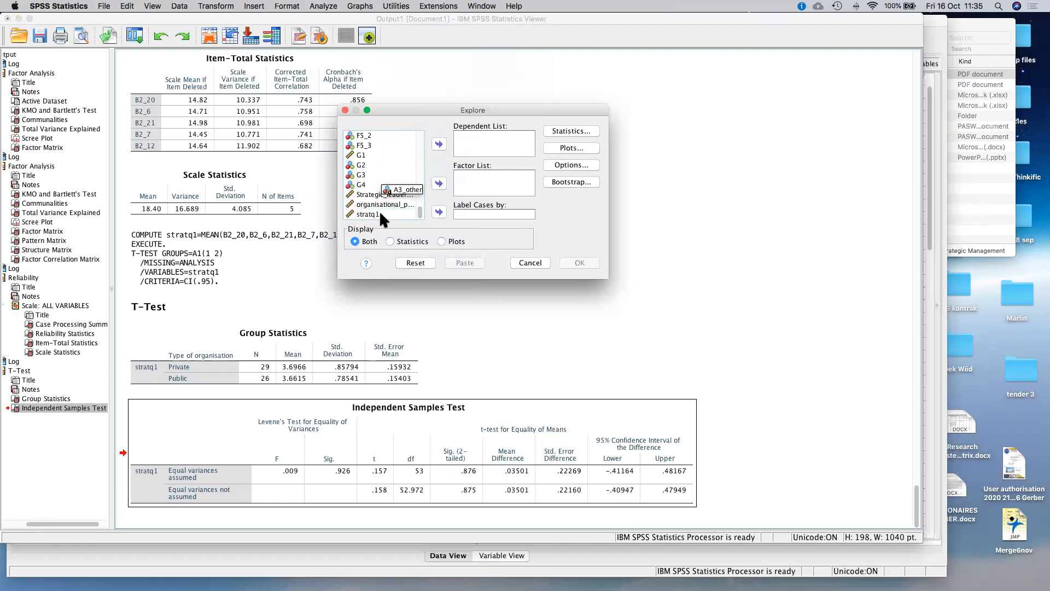
pyautogui.click(366, 214)
pyautogui.click(438, 144)
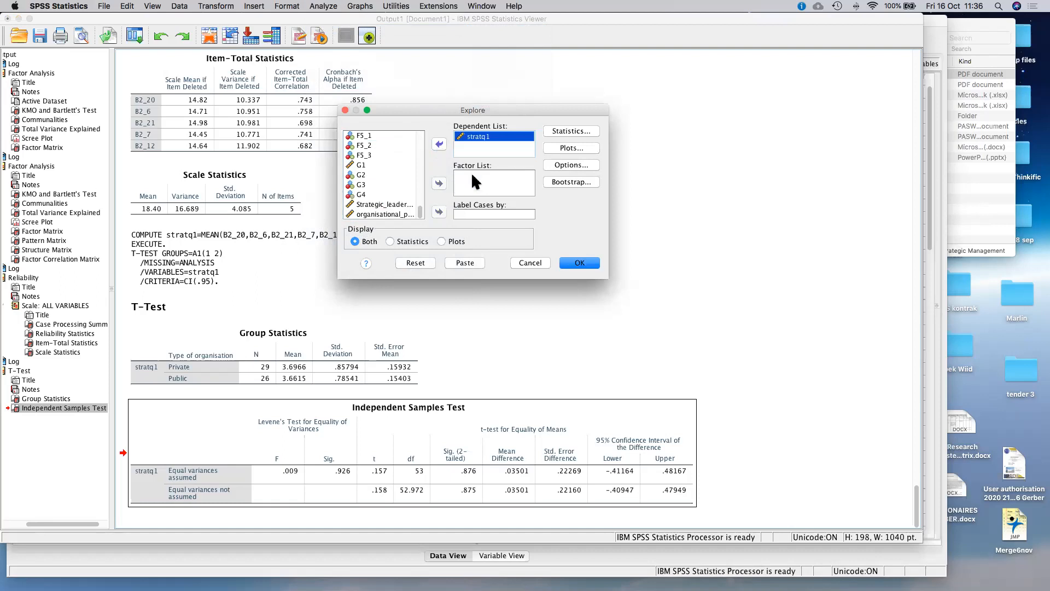
# - Add the type of organisation as the factor in the Explore analysis
pyautogui.scroll(10, 376, 178)
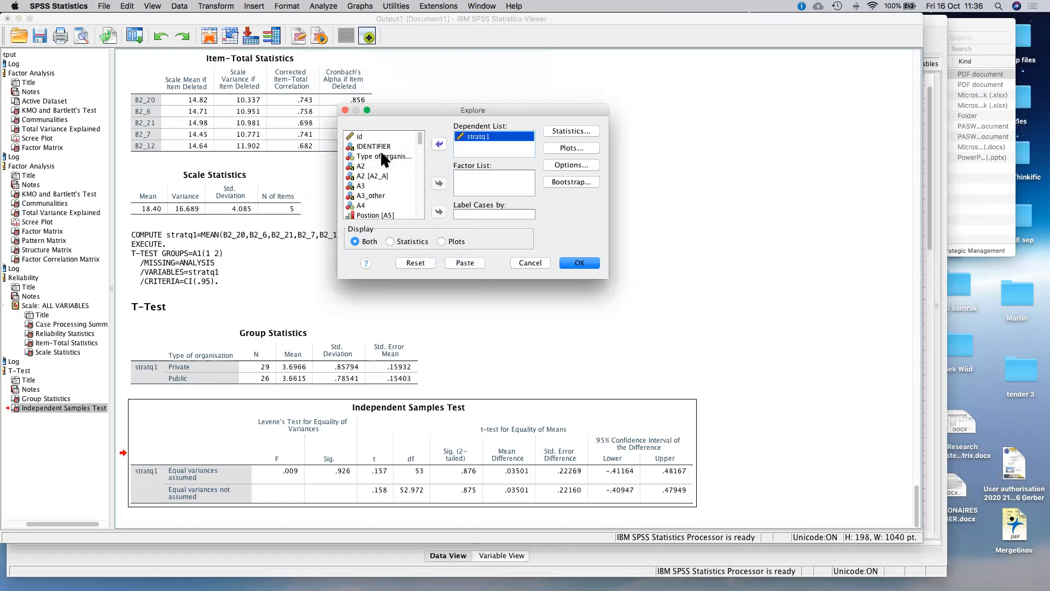
pyautogui.click(380, 156)
pyautogui.click(439, 182)
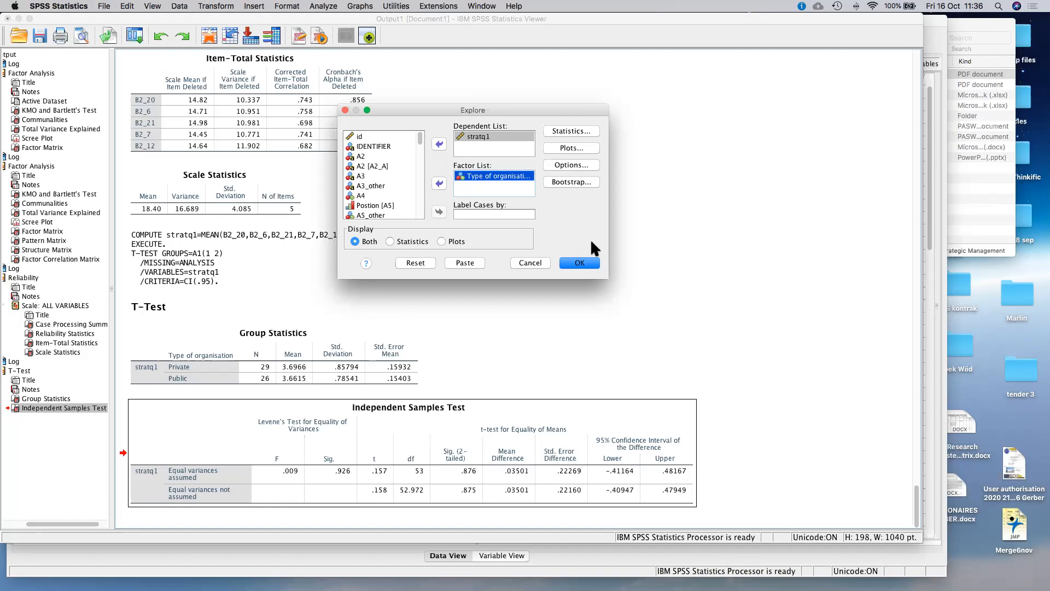
# - Add histograms and normality plots with tests, keep the default statistics and options, and run the Explore analysis
pyautogui.click(591, 131)
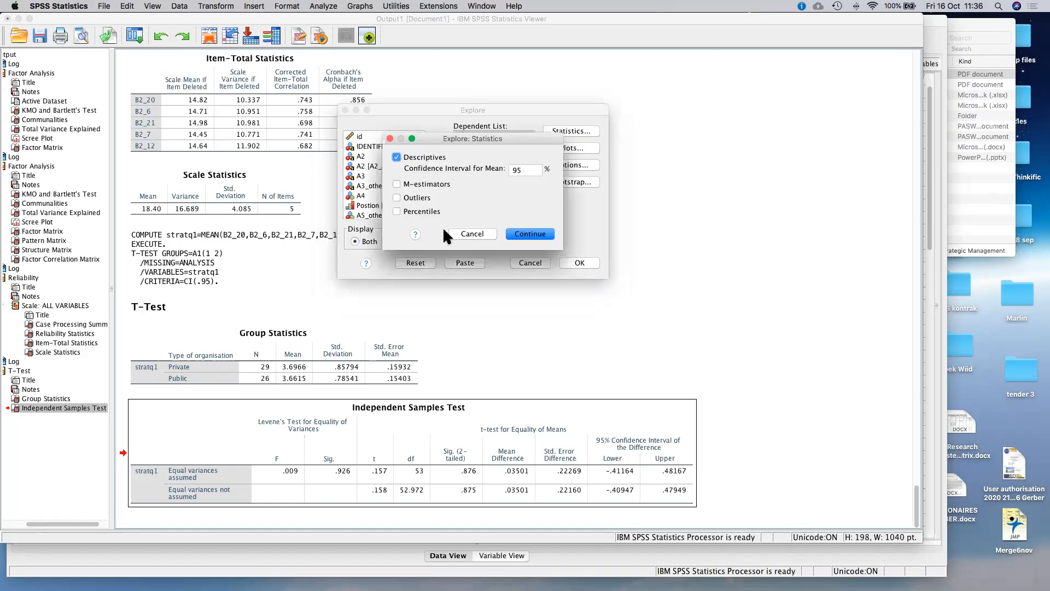
pyautogui.click(461, 229)
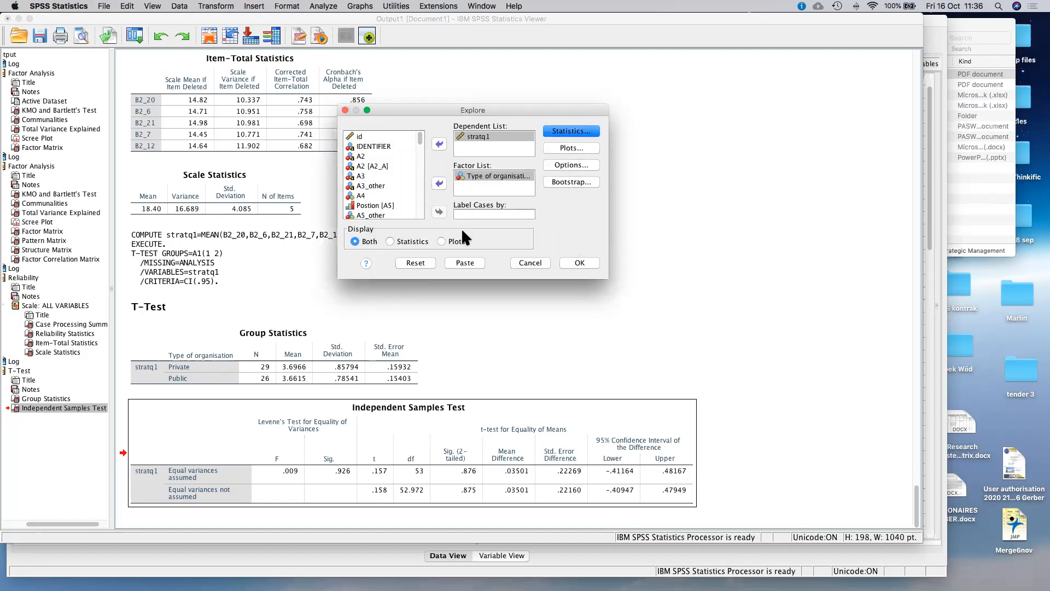
pyautogui.click(564, 148)
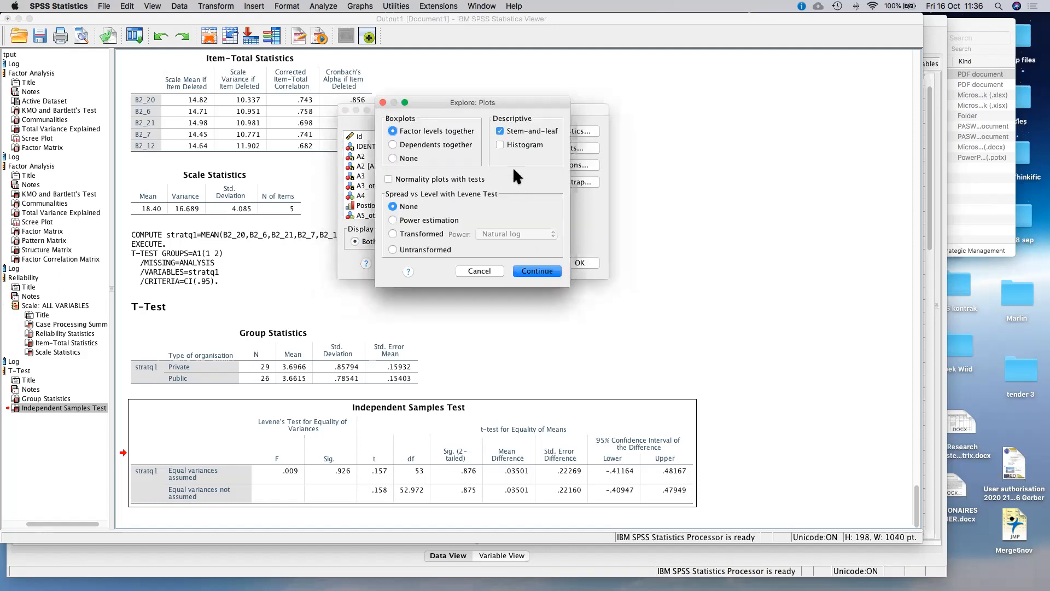
pyautogui.click(500, 145)
pyautogui.click(389, 180)
pyautogui.click(538, 271)
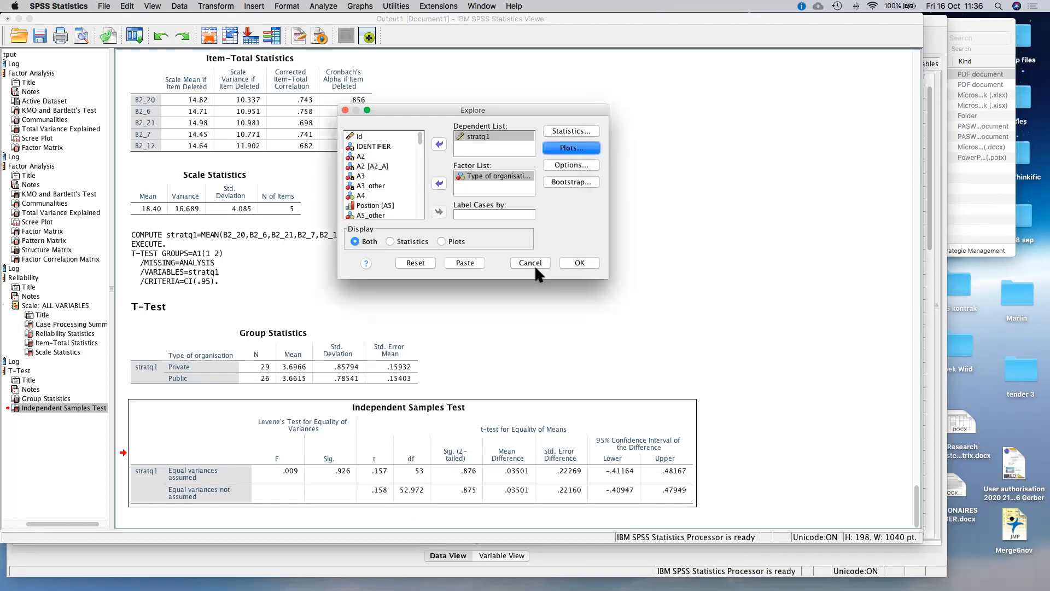
pyautogui.click(568, 167)
pyautogui.click(481, 226)
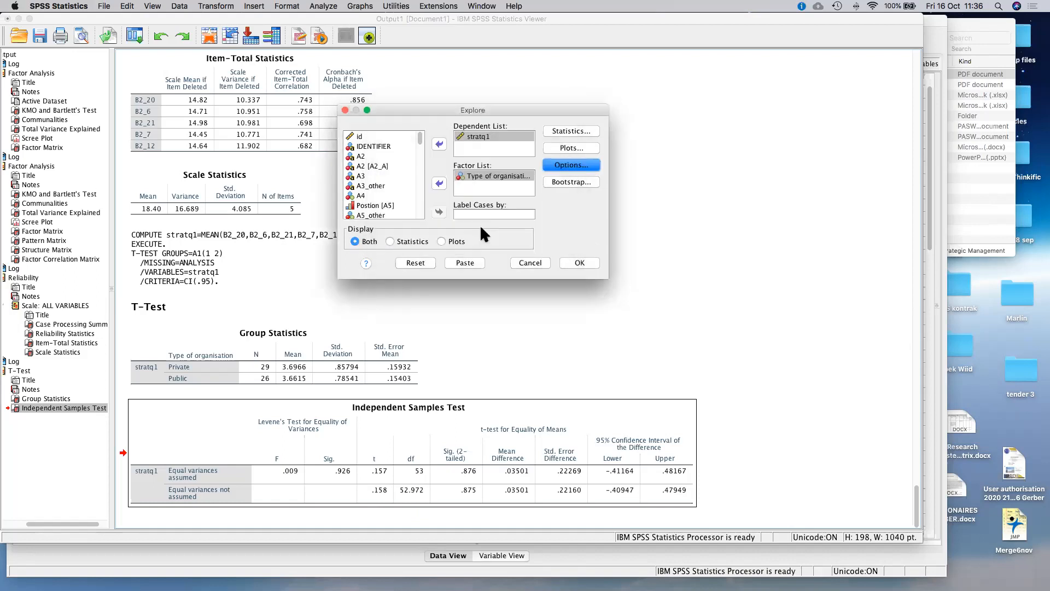
pyautogui.click(584, 262)
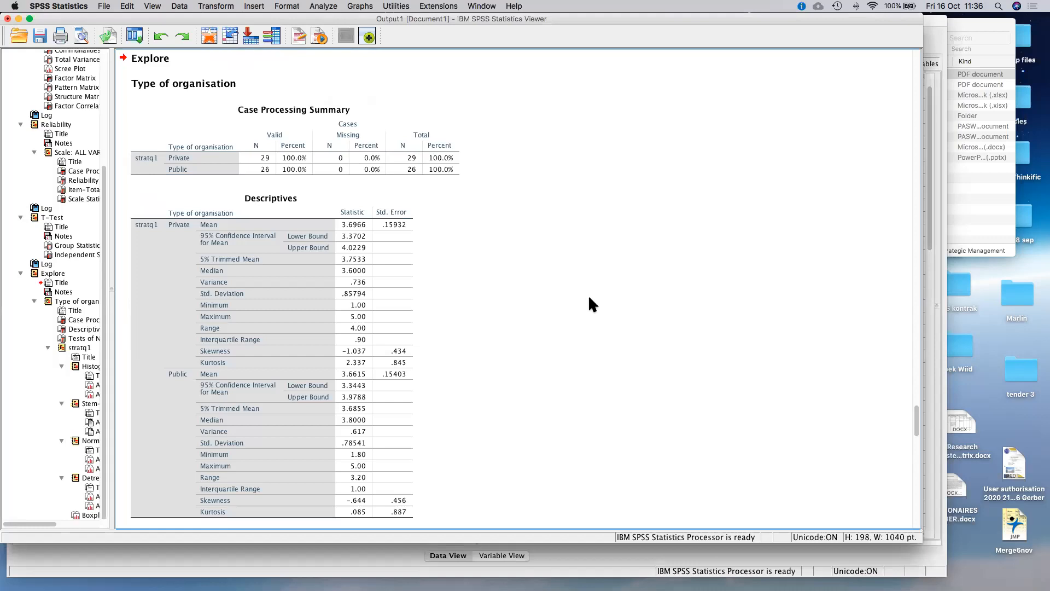
# - Examine the Descriptives and Tests of Normality tables and the stratq1 histogram for private organisations
pyautogui.scroll(-3, 589, 298)
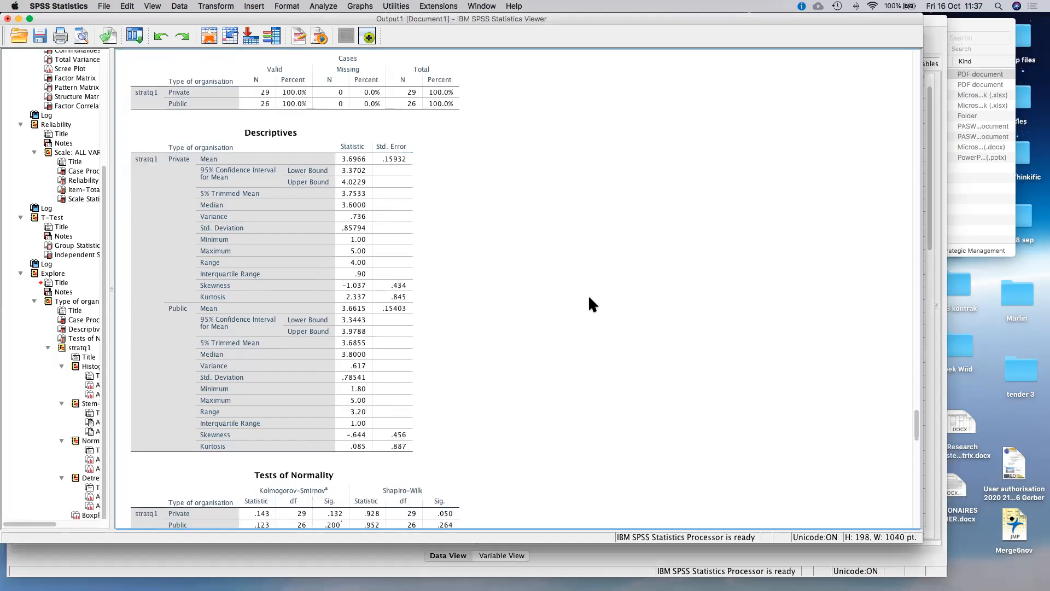
pyautogui.scroll(-4, 589, 294)
pyautogui.click(295, 394)
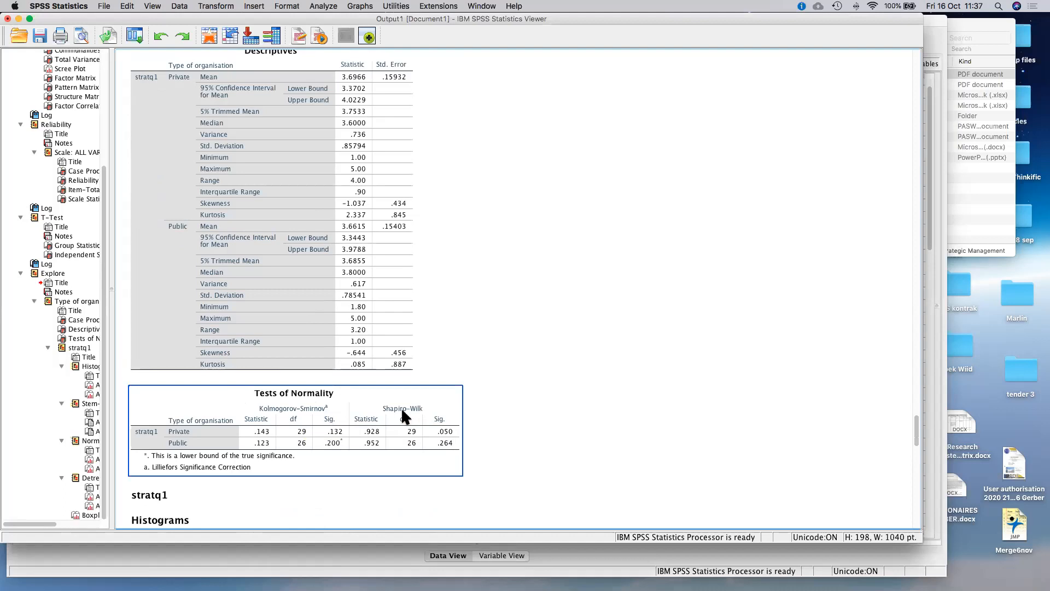
pyautogui.scroll(9, 401, 407)
pyautogui.scroll(-3, 402, 407)
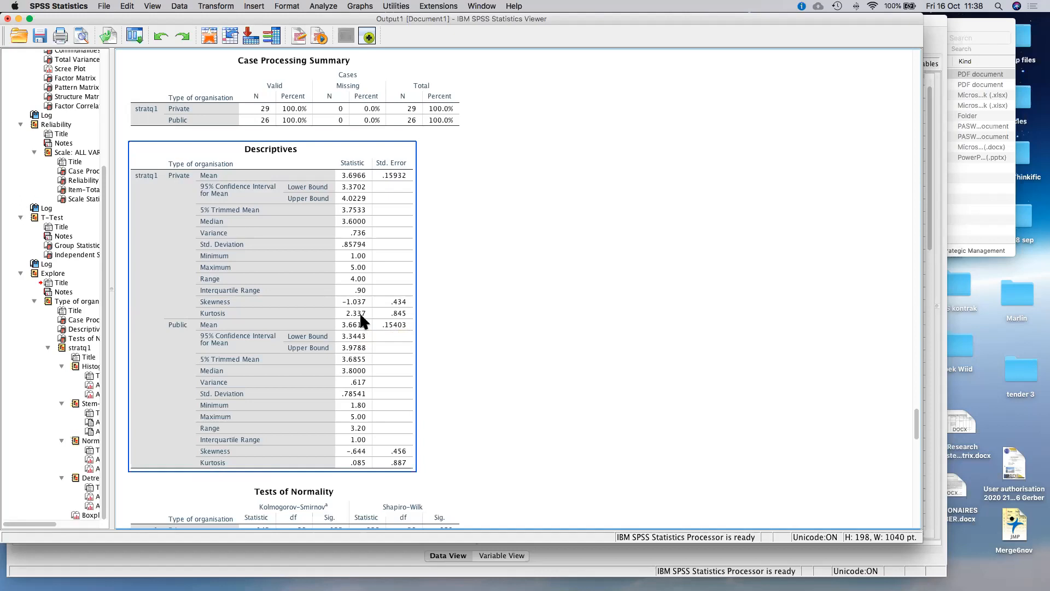
pyautogui.click(355, 492)
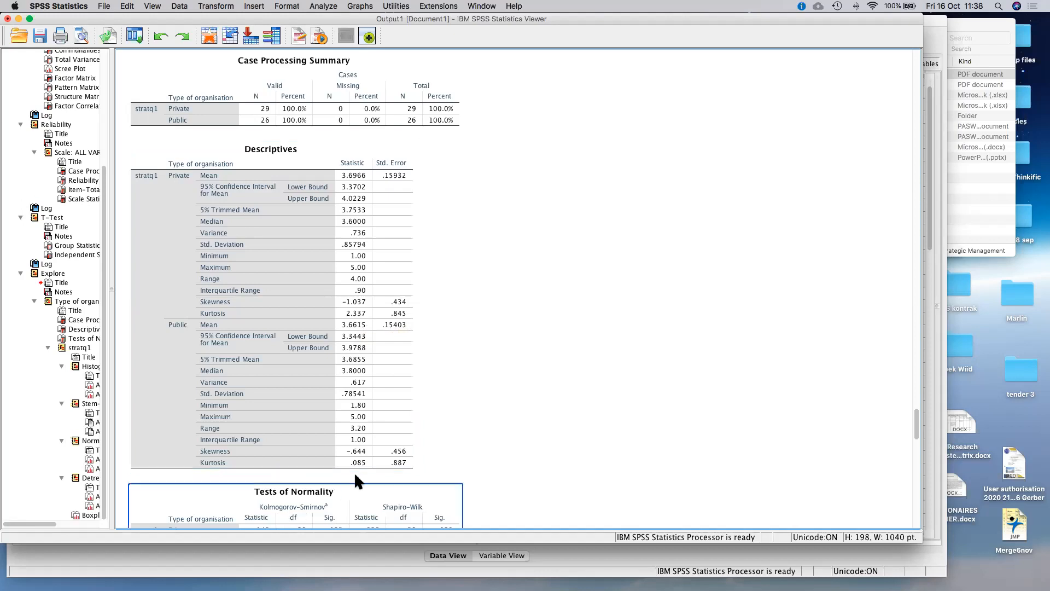
pyautogui.scroll(-10, 358, 471)
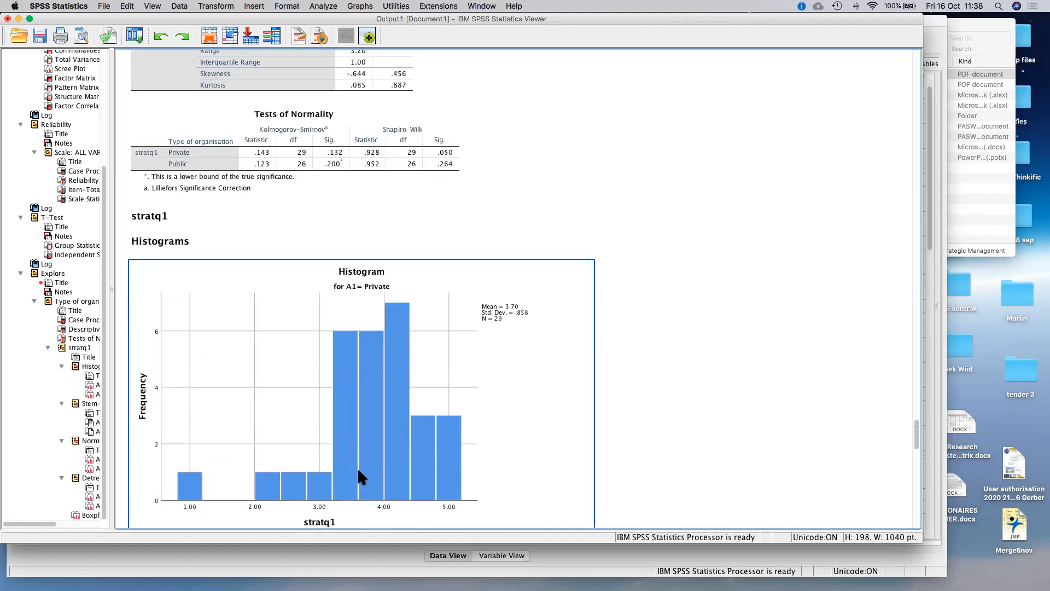
# - Examine the stratq1 histograms for the private and public organisations, and compare them with the Tests of Normality table
pyautogui.click(146, 360)
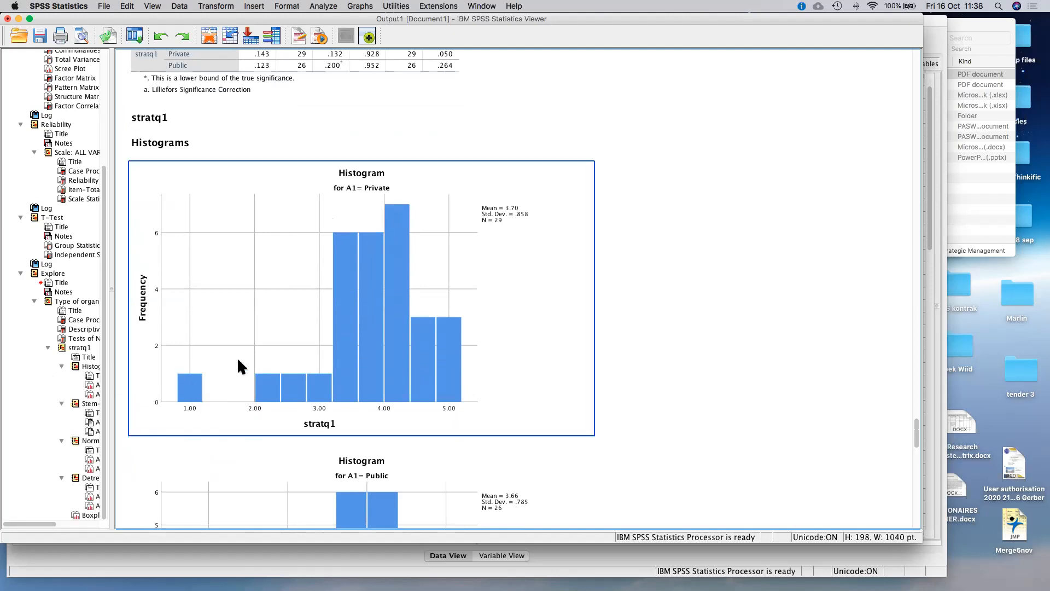
pyautogui.click(627, 141)
pyautogui.click(225, 411)
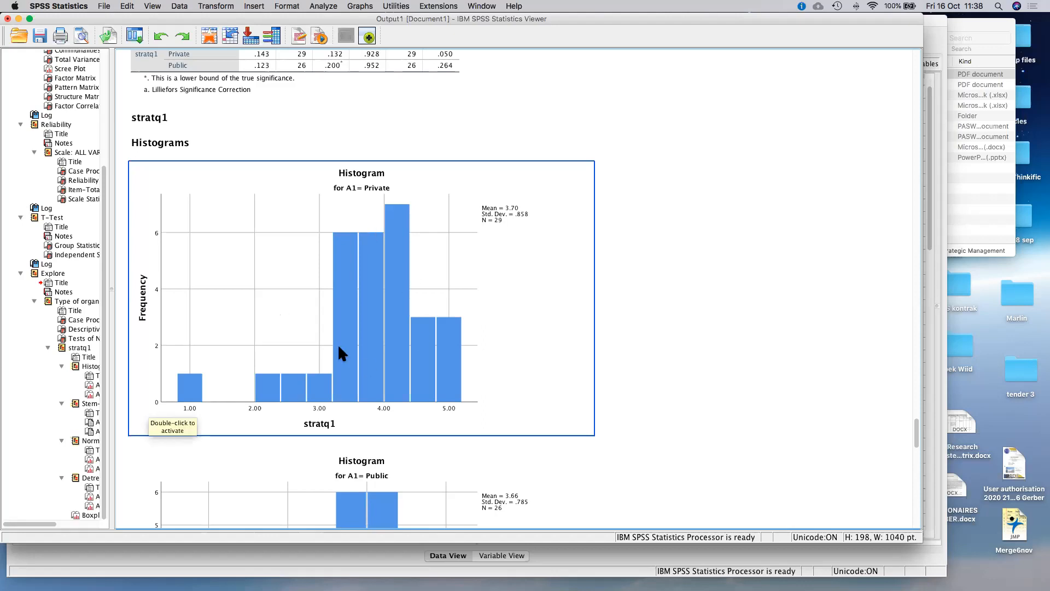
pyautogui.scroll(-5, 337, 344)
pyautogui.scroll(1, 252, 361)
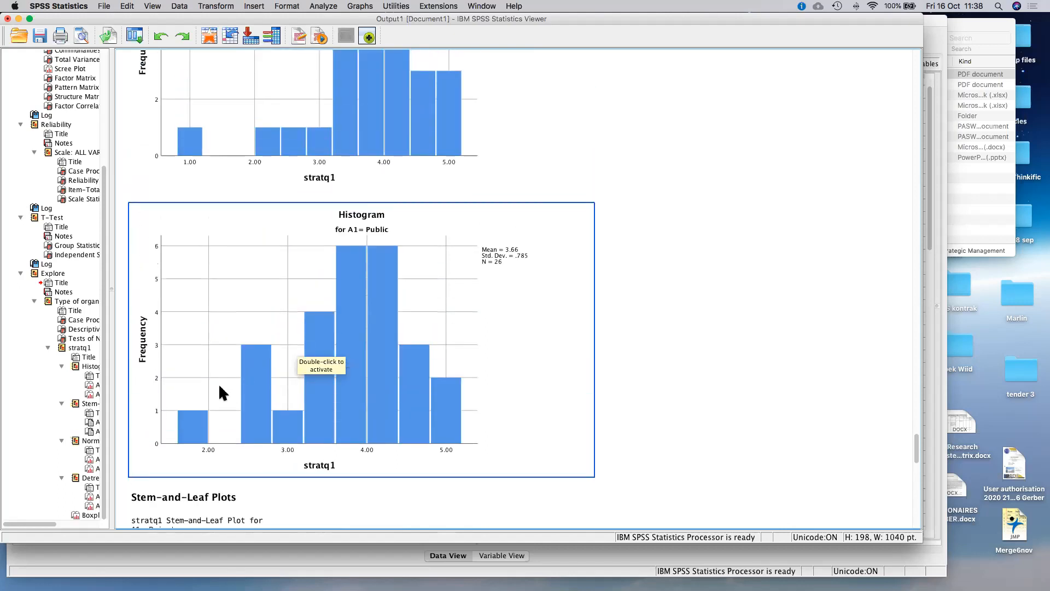
pyautogui.scroll(6, 501, 422)
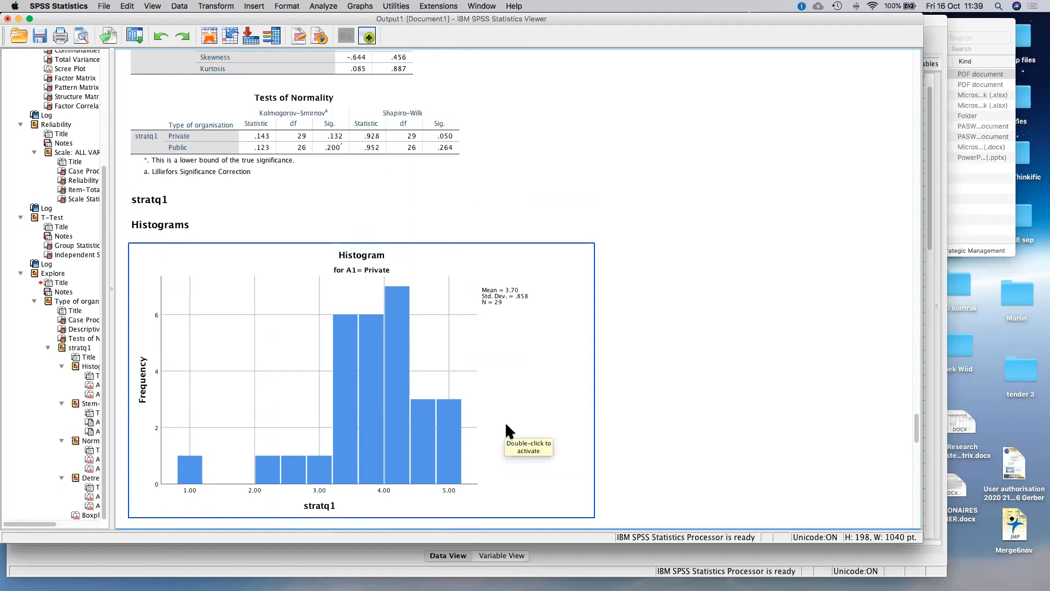
# - Examine the stem-and-leaf plots, the normal Q-Q plots and the boxplots of stratq1 by type of organisation
pyautogui.scroll(-5, 504, 427)
pyautogui.scroll(-15, 507, 426)
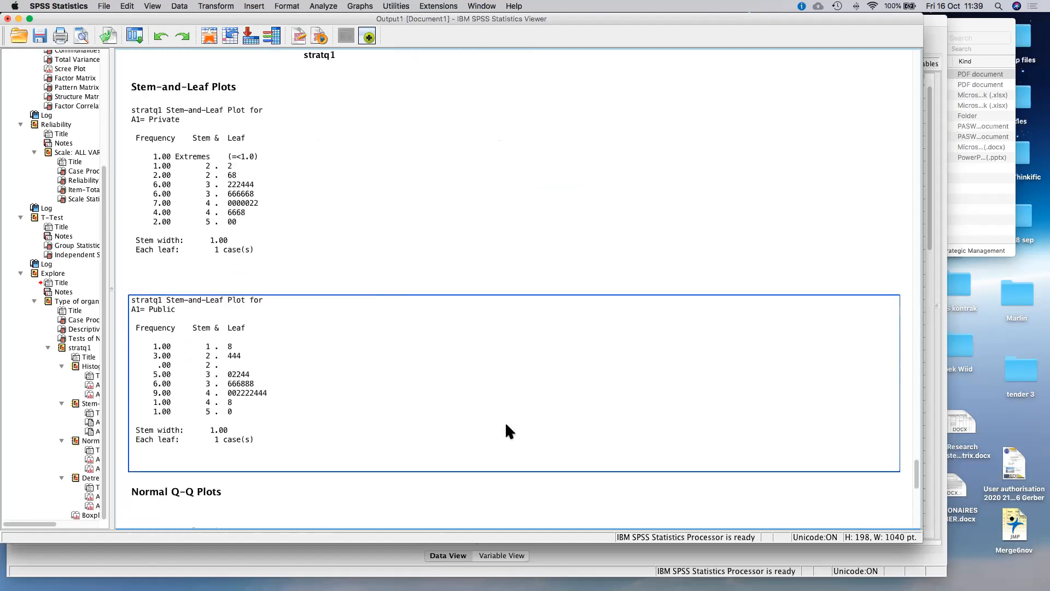
pyautogui.scroll(-3, 506, 430)
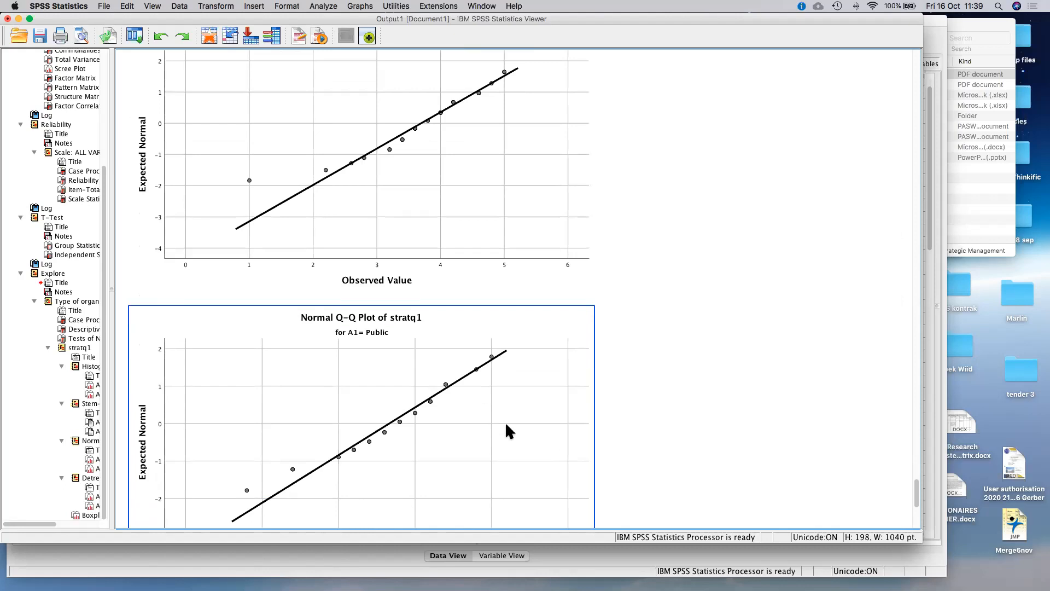
pyautogui.scroll(-10, 507, 427)
pyautogui.scroll(-7, 509, 430)
pyautogui.click(706, 414)
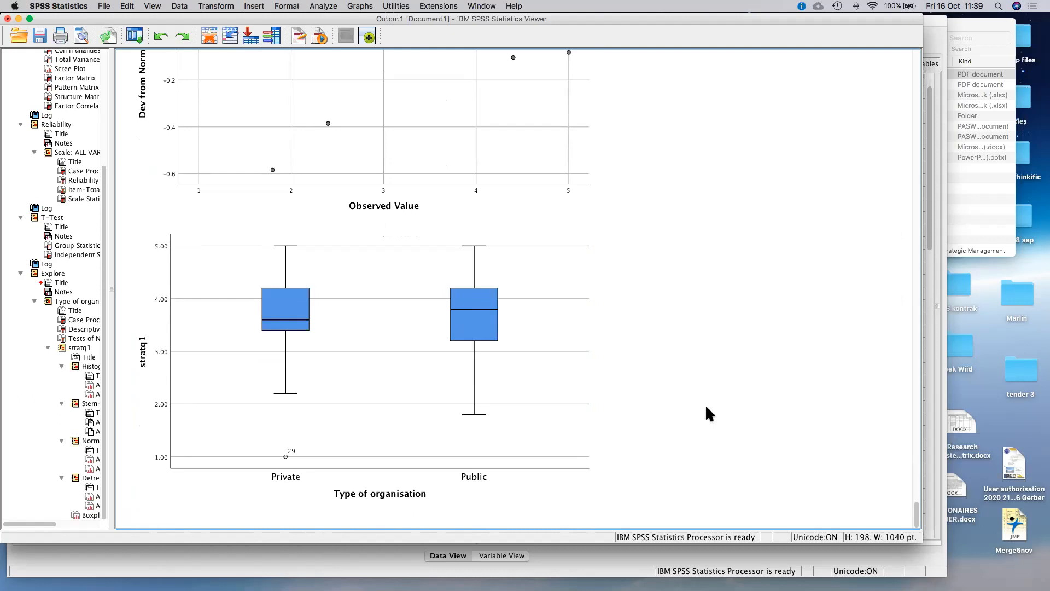
pyautogui.click(275, 332)
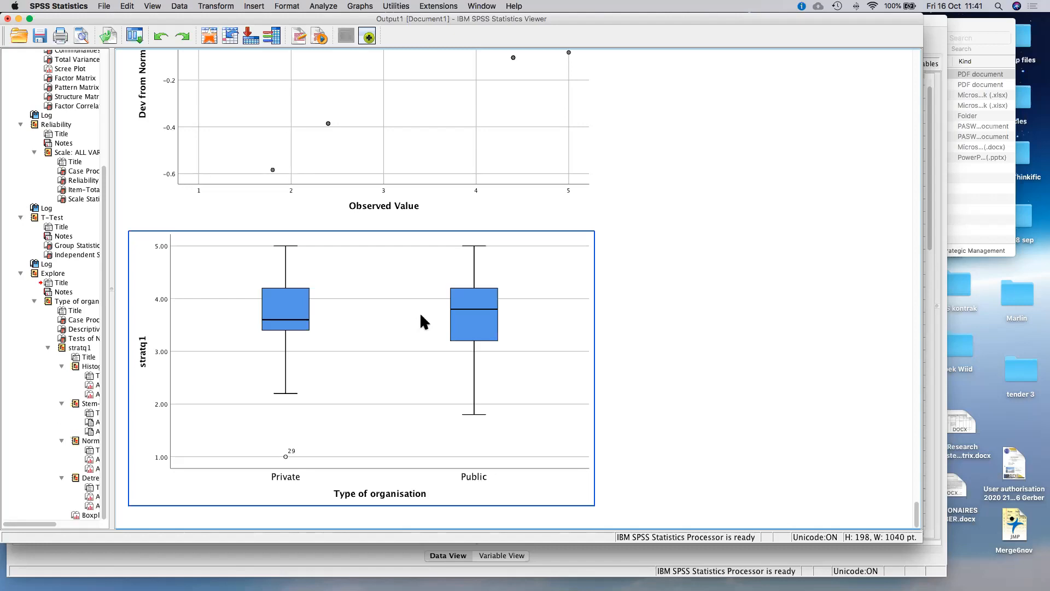
# - Go back through the output to review the t-test tables, the Explore descriptives and the Tests of Normality table
pyautogui.scroll(15, 421, 315)
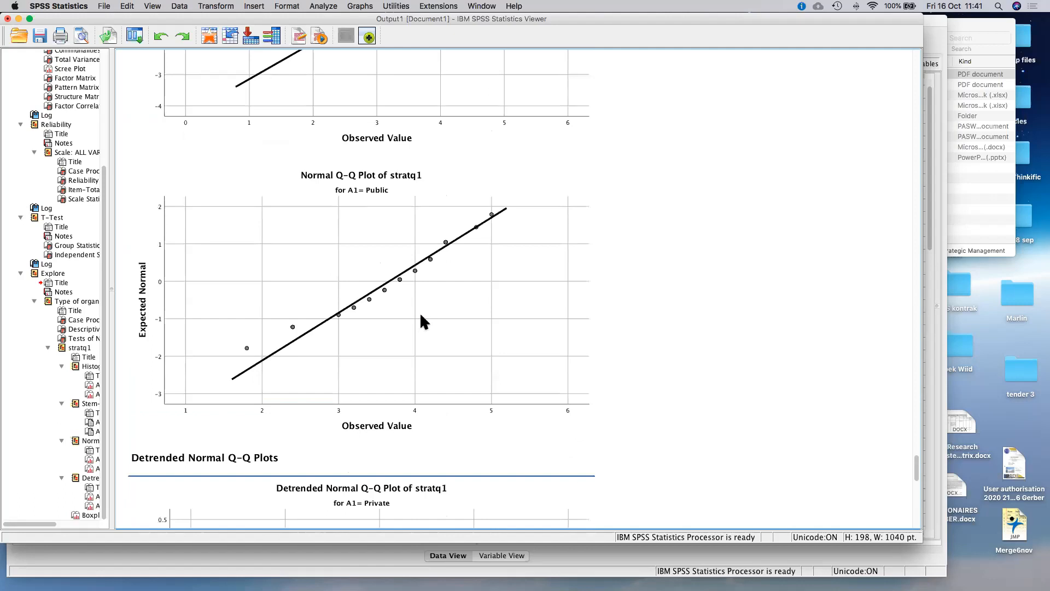
pyautogui.scroll(20, 421, 322)
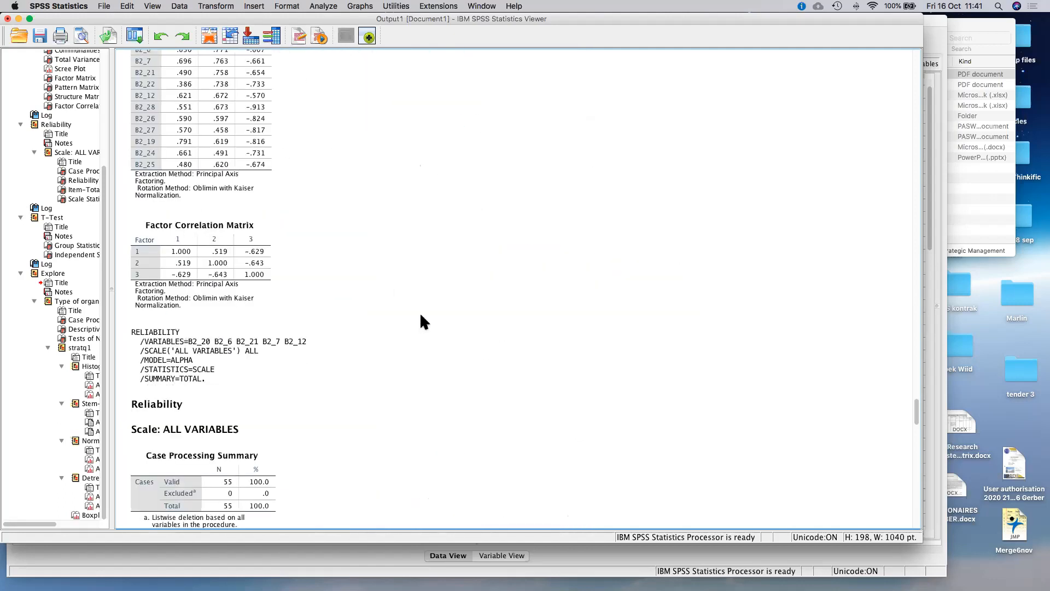
pyautogui.scroll(-20, 421, 322)
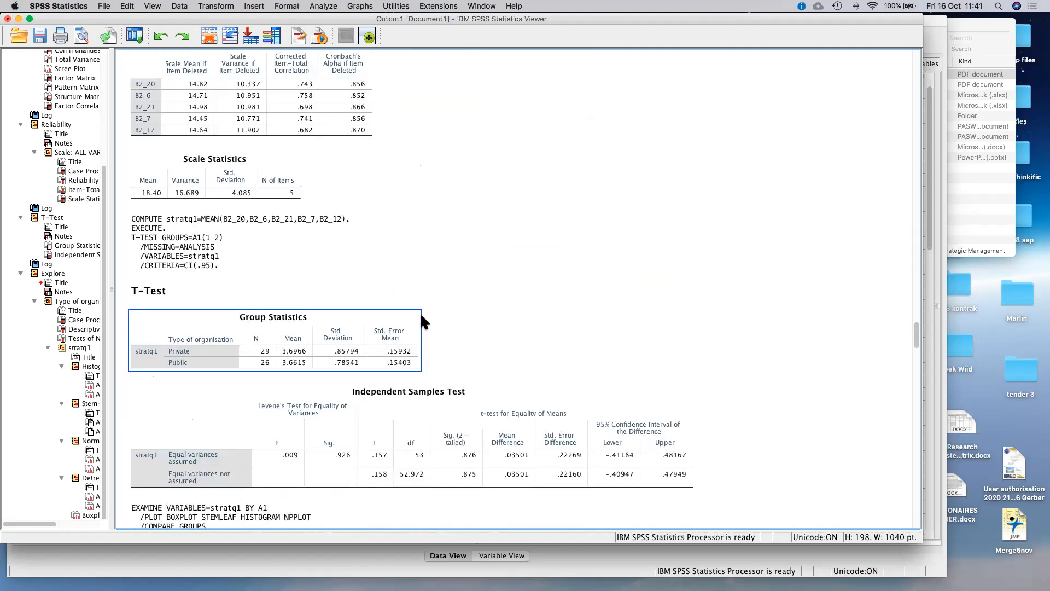
pyautogui.scroll(-8, 421, 321)
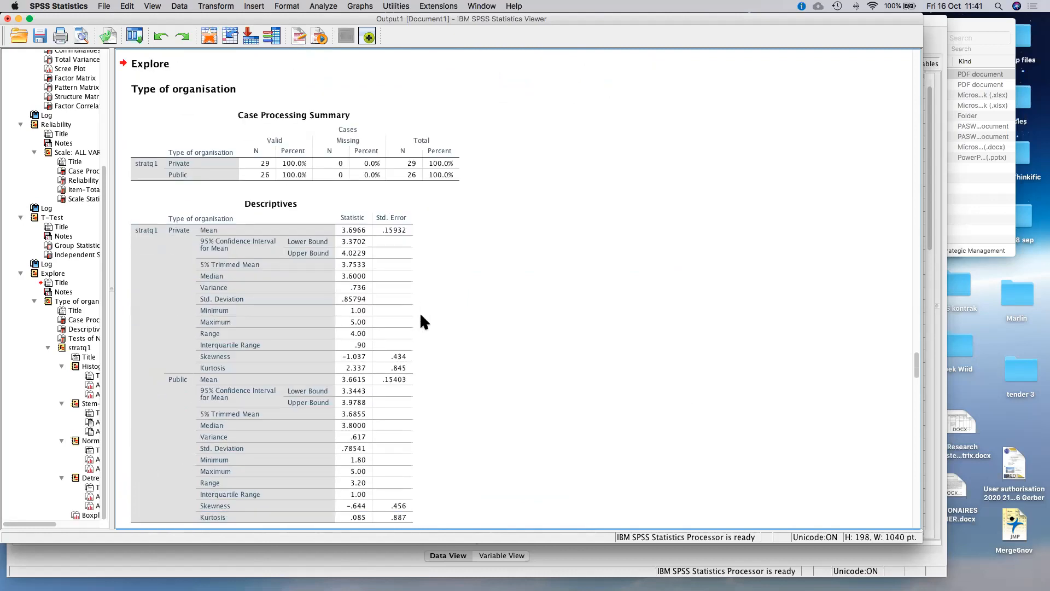
pyautogui.scroll(3, 420, 322)
pyautogui.scroll(-12, 421, 321)
pyautogui.scroll(4, 421, 322)
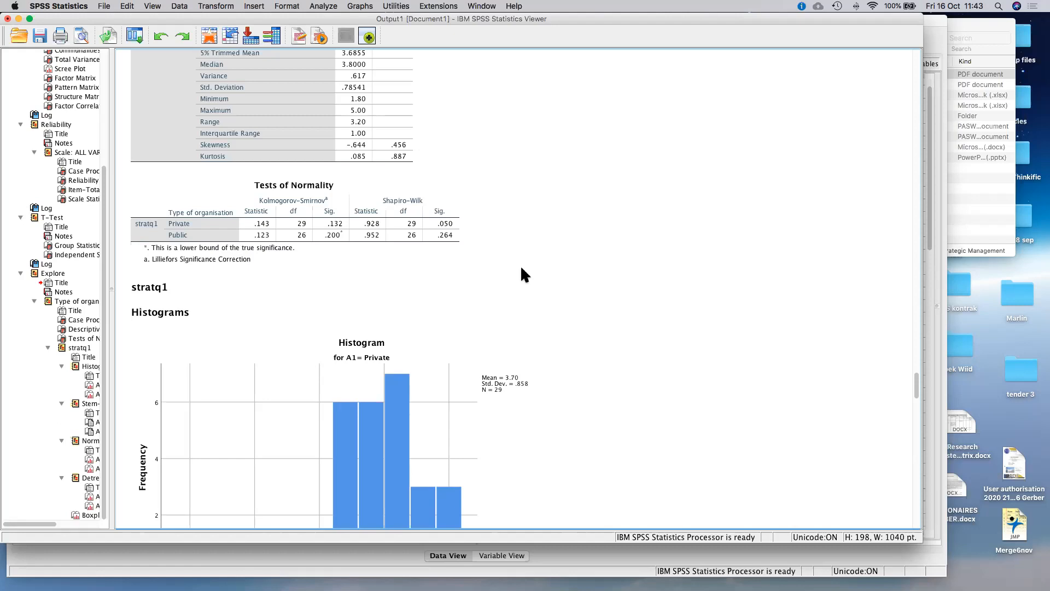
# - Switch to the questionnaire in Preview and select the text of statement 2.1 about clear long-term objectives
pyautogui.moveTo(502, 572)
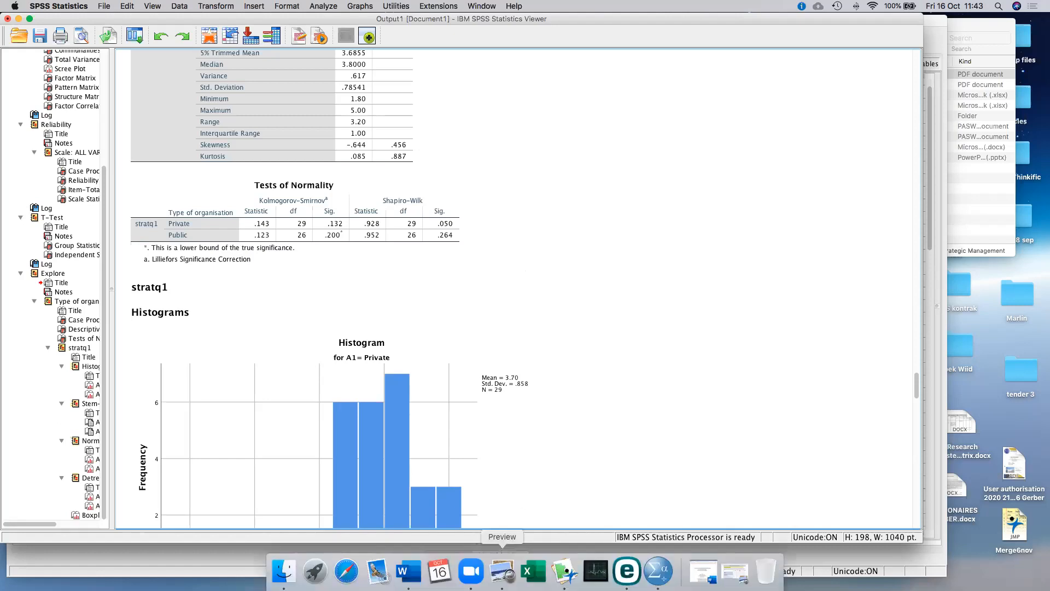
pyautogui.click(735, 572)
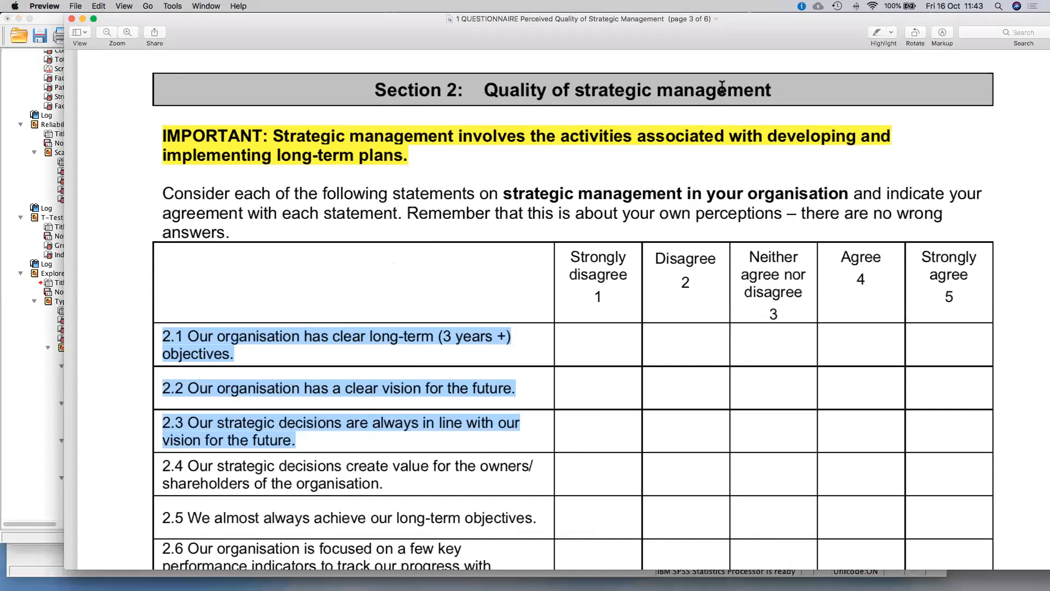
pyautogui.moveTo(244, 358); pyautogui.dragTo(159, 338)
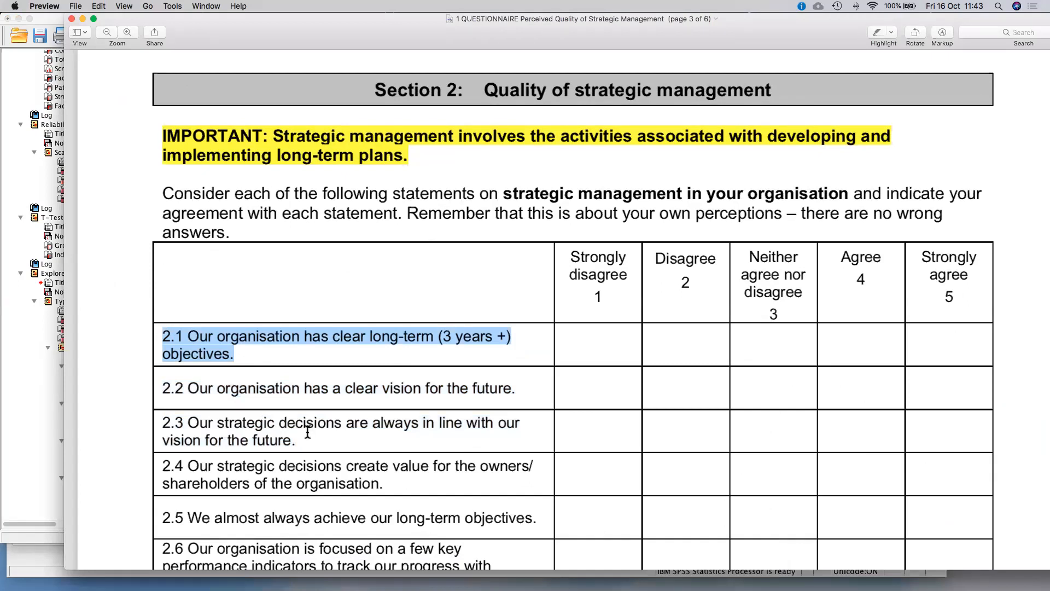
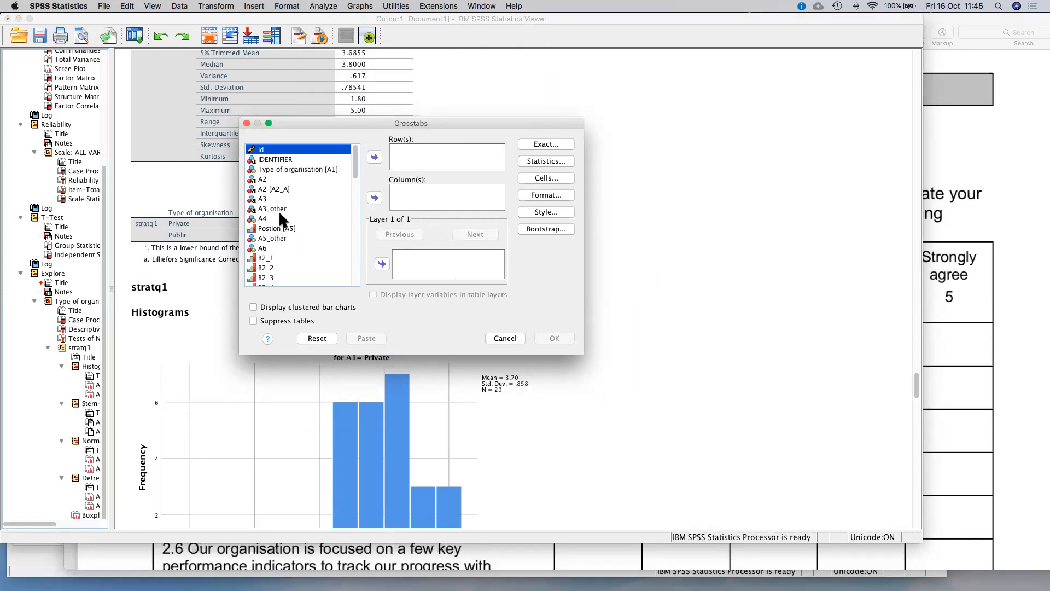
# - In the Crosstabs setup, assign Type of organisation [A1] to the columns and B2_1 to the rows
pyautogui.click(323, 170)
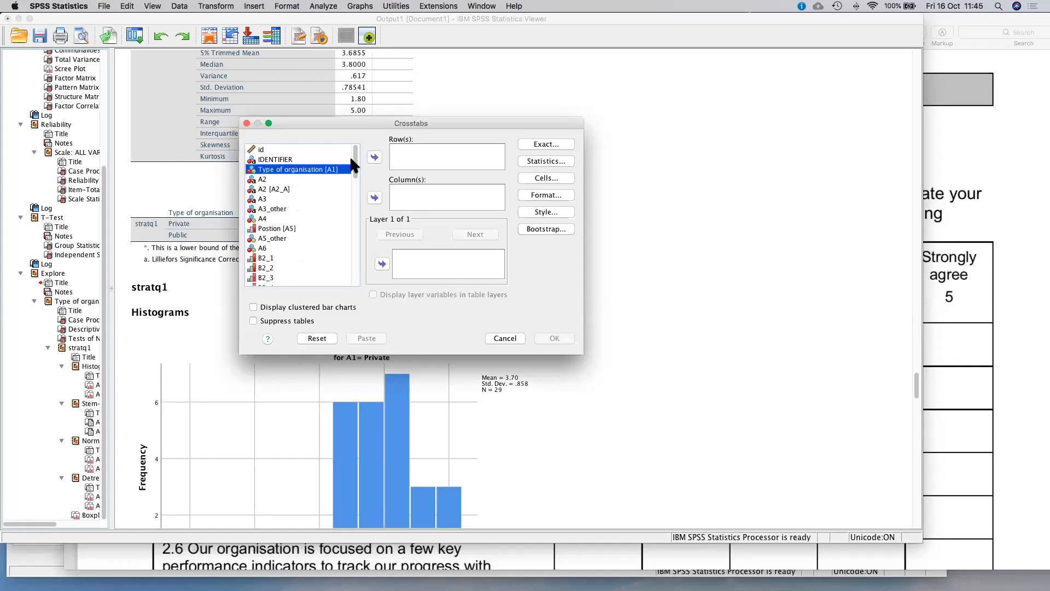
pyautogui.click(374, 195)
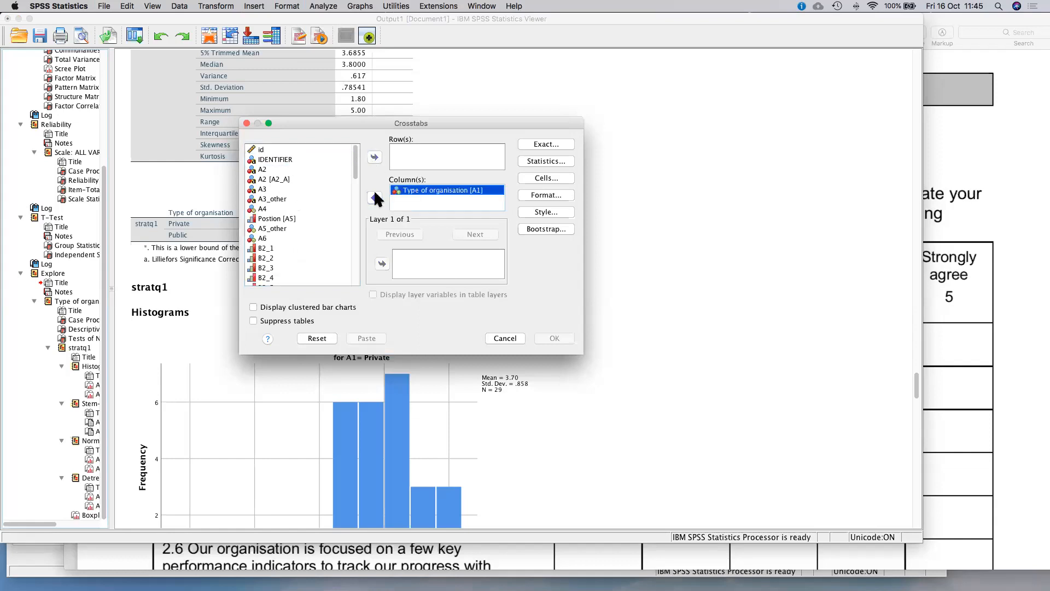
pyautogui.click(279, 248)
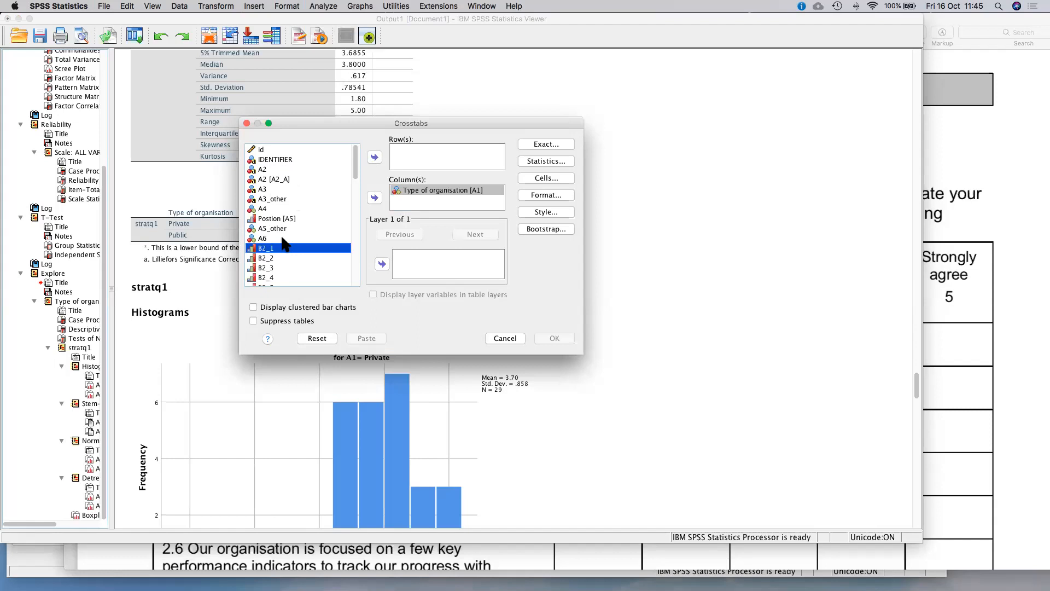
pyautogui.click(374, 157)
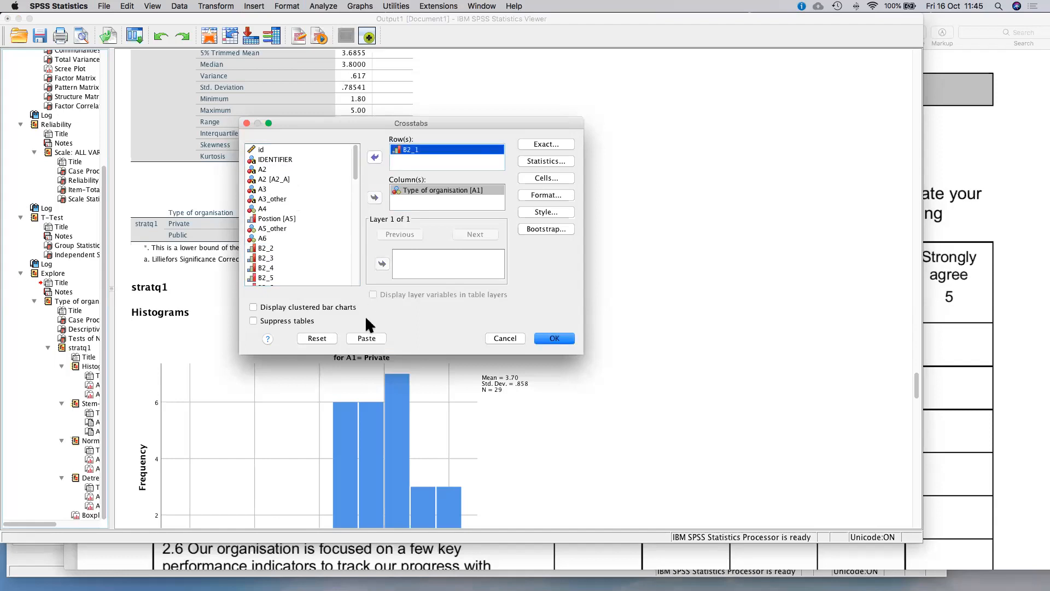
# - Request the Chi-square and Phi and Cramer's V statistics for the crosstabulation
pyautogui.click(543, 142)
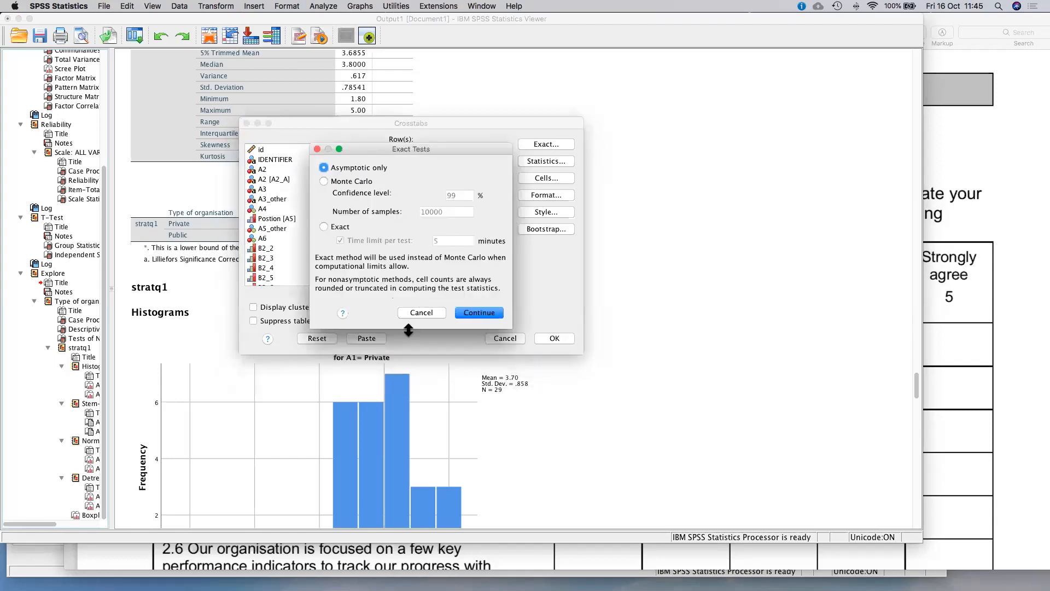
pyautogui.click(412, 311)
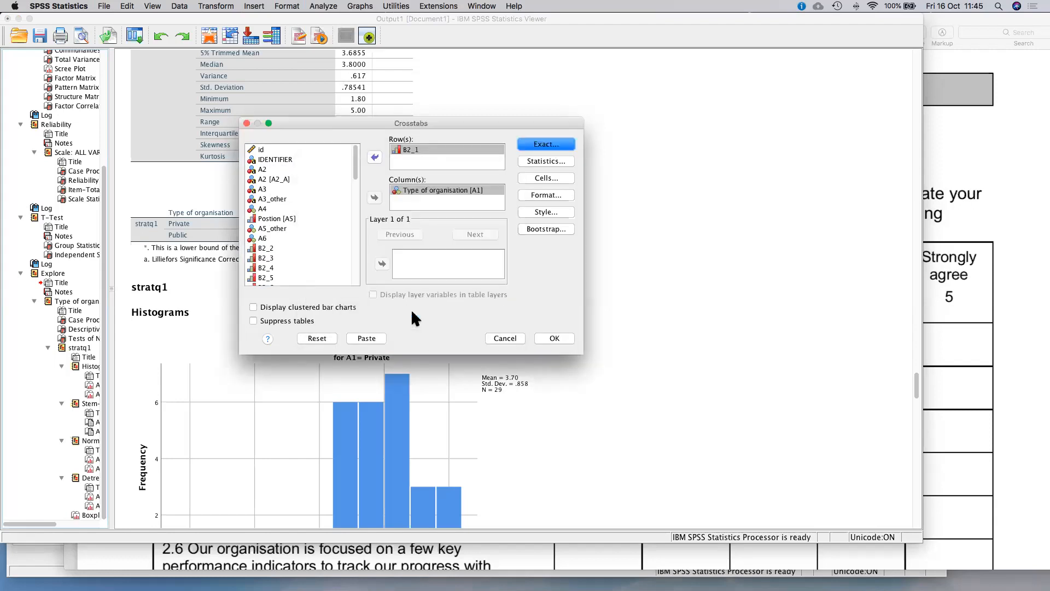
pyautogui.click(546, 161)
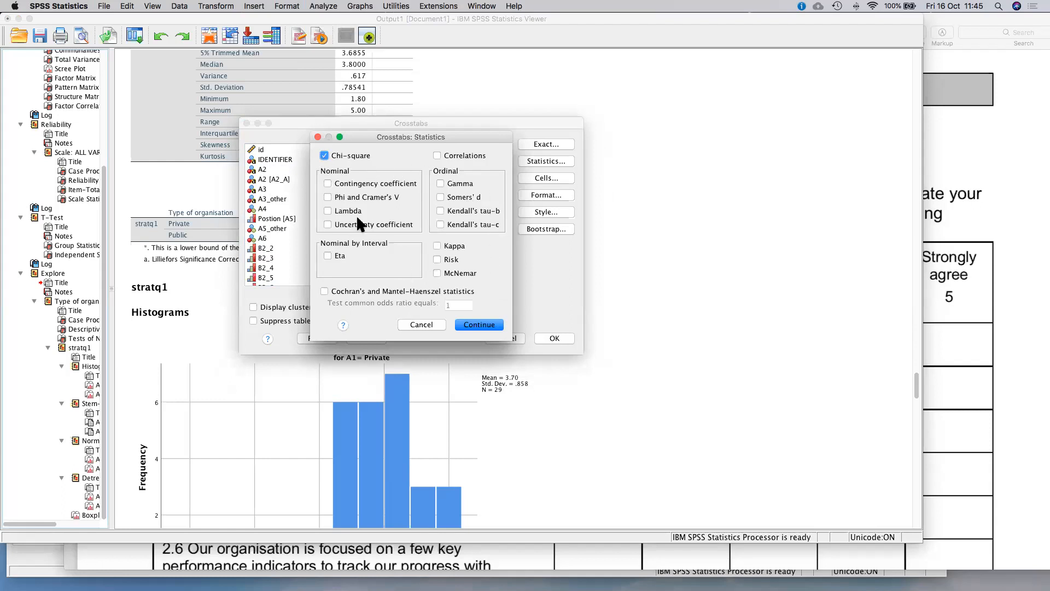
pyautogui.click(327, 197)
pyautogui.click(485, 326)
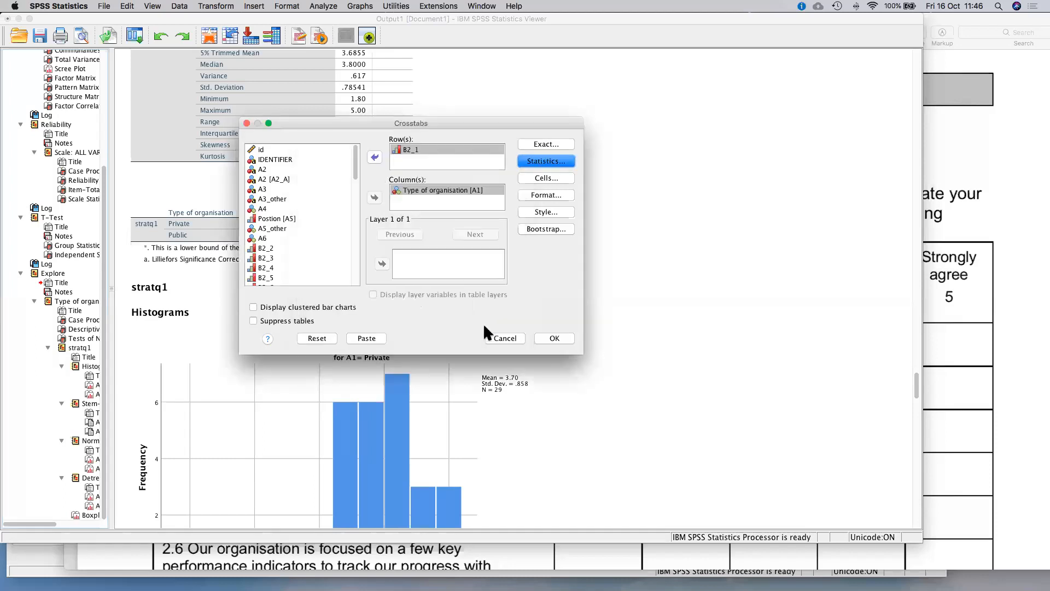
# - Add row and column percentages to the cell display and run the crosstabulation
pyautogui.click(544, 178)
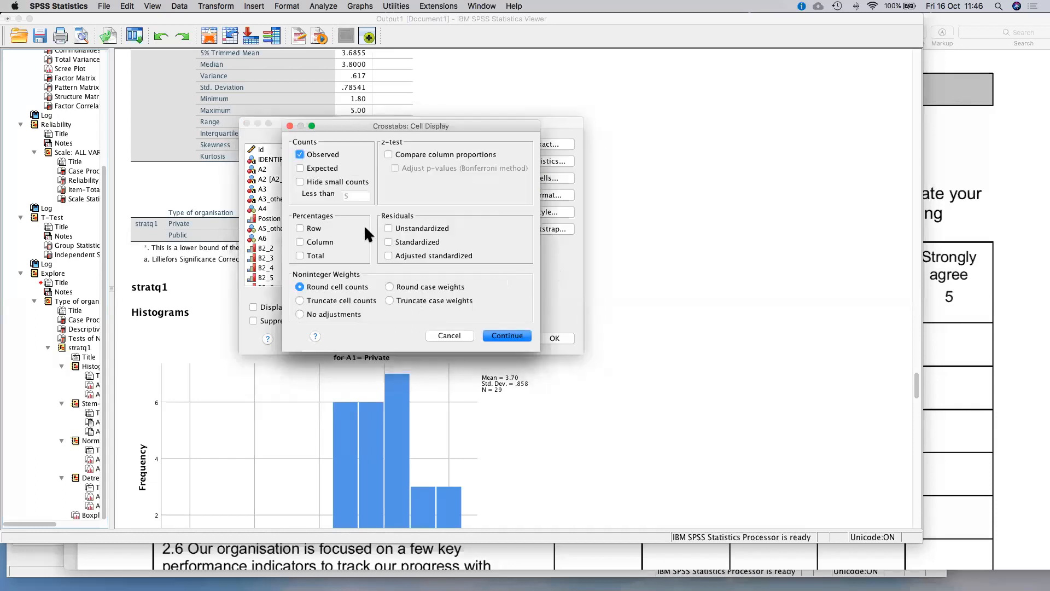
pyautogui.click(300, 228)
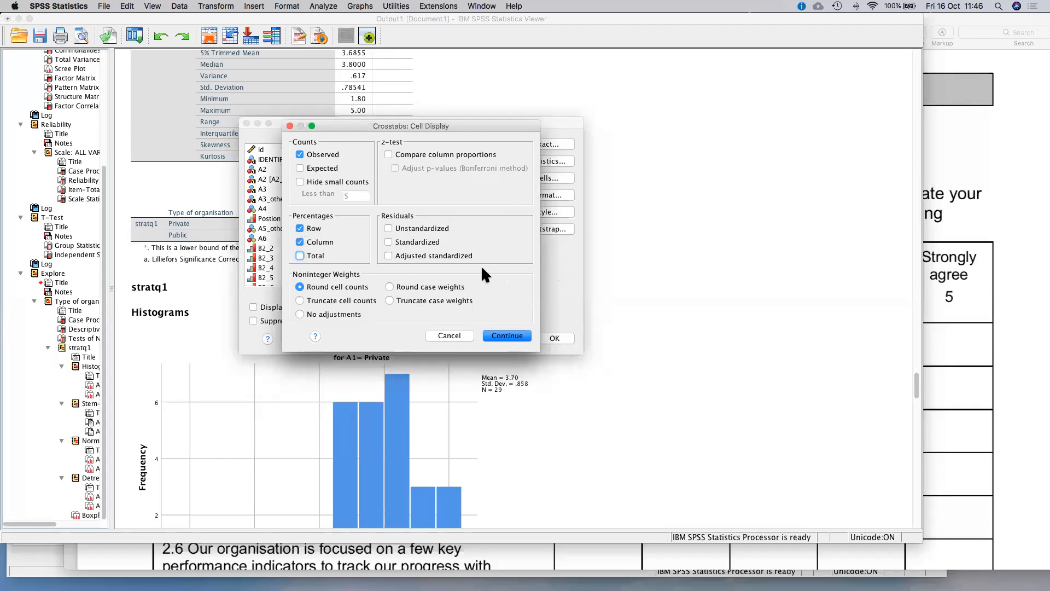
pyautogui.click(513, 335)
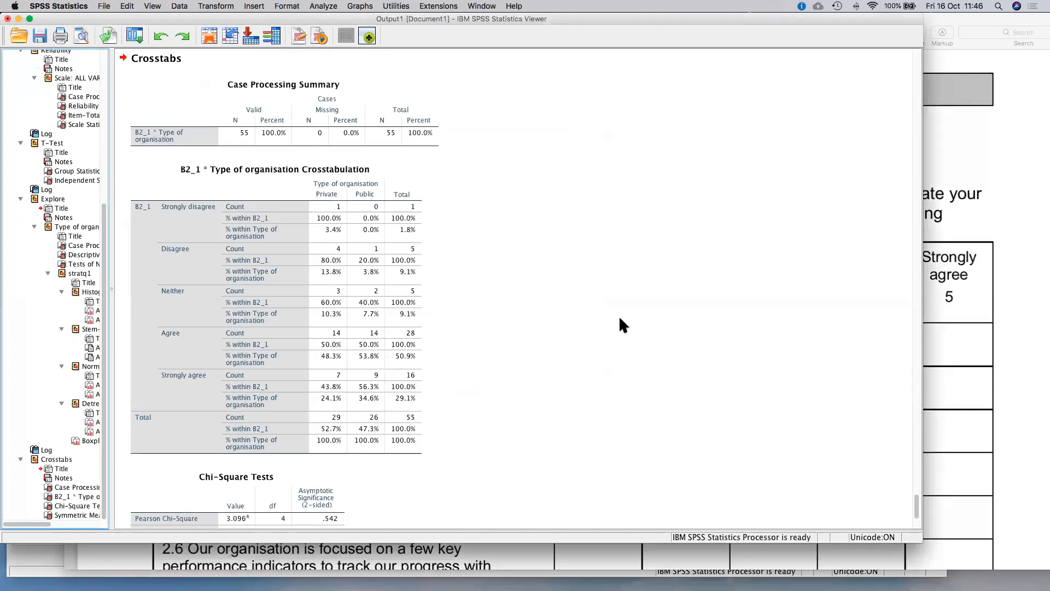
# - Examine the B2_1 by type of organisation crosstabulation and the Chi-Square Tests table, including the footnote on expected counts
pyautogui.scroll(-3, 564, 304)
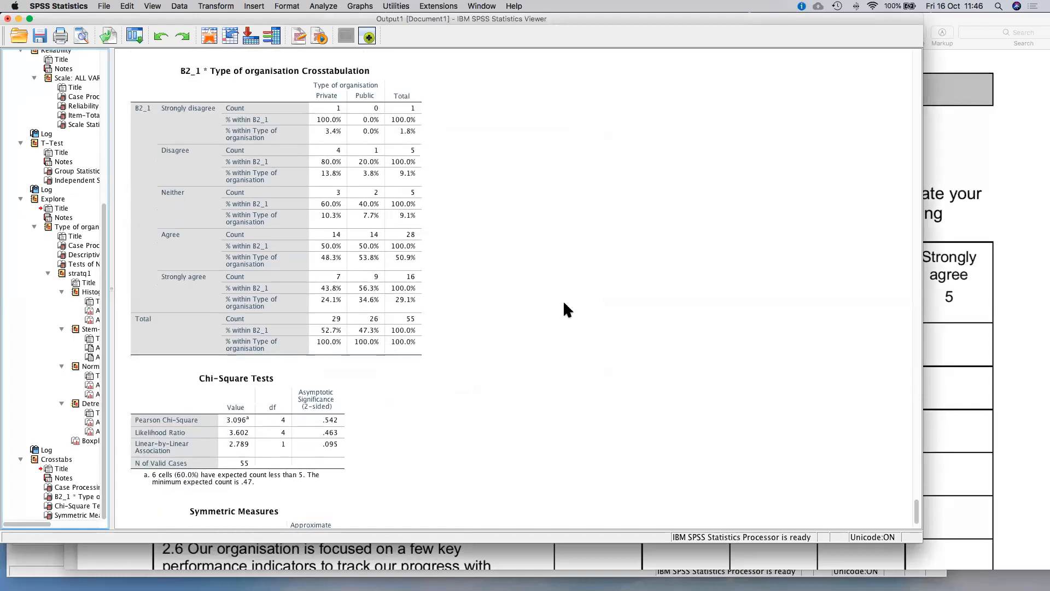
pyautogui.click(227, 387)
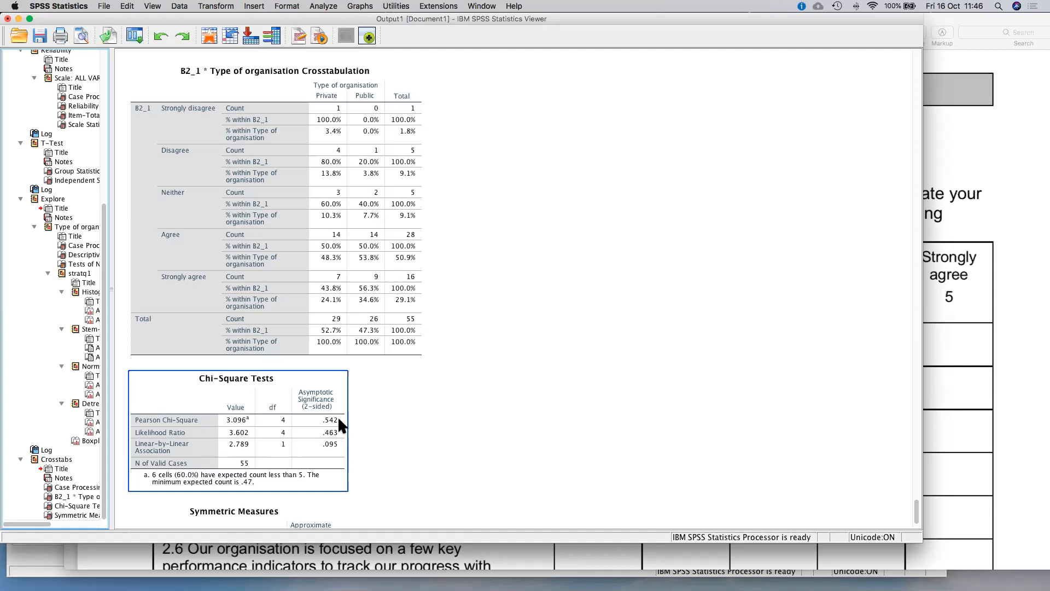
pyautogui.click(225, 277)
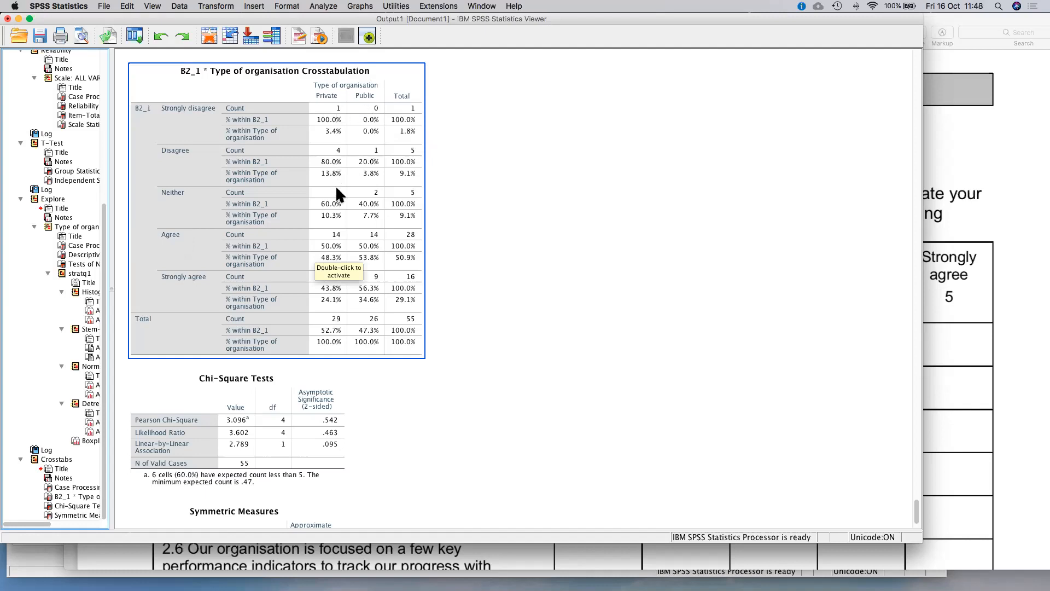
pyautogui.click(328, 394)
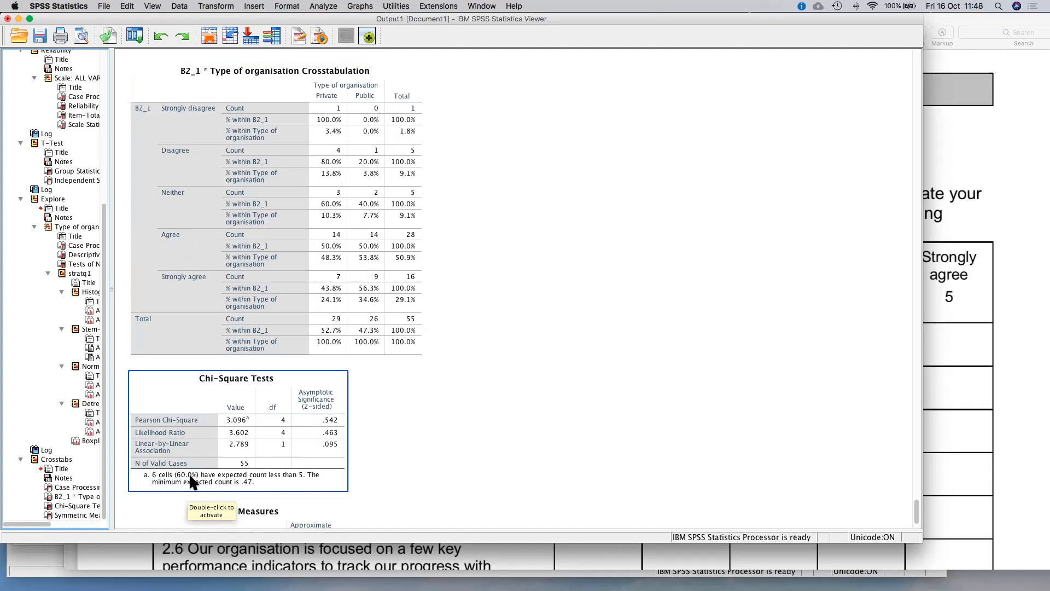
pyautogui.click(301, 301)
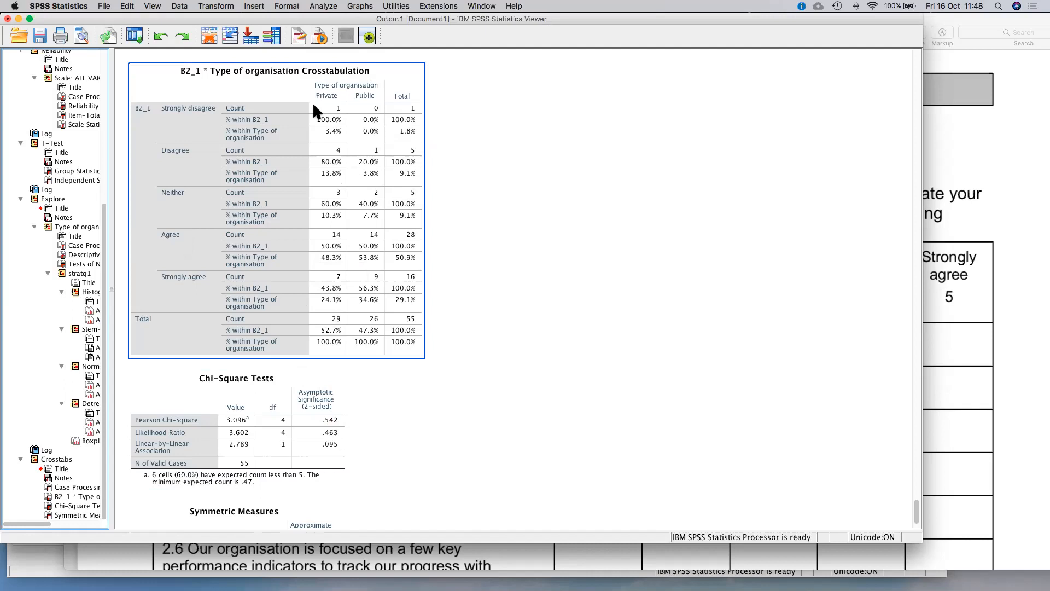
pyautogui.click(215, 487)
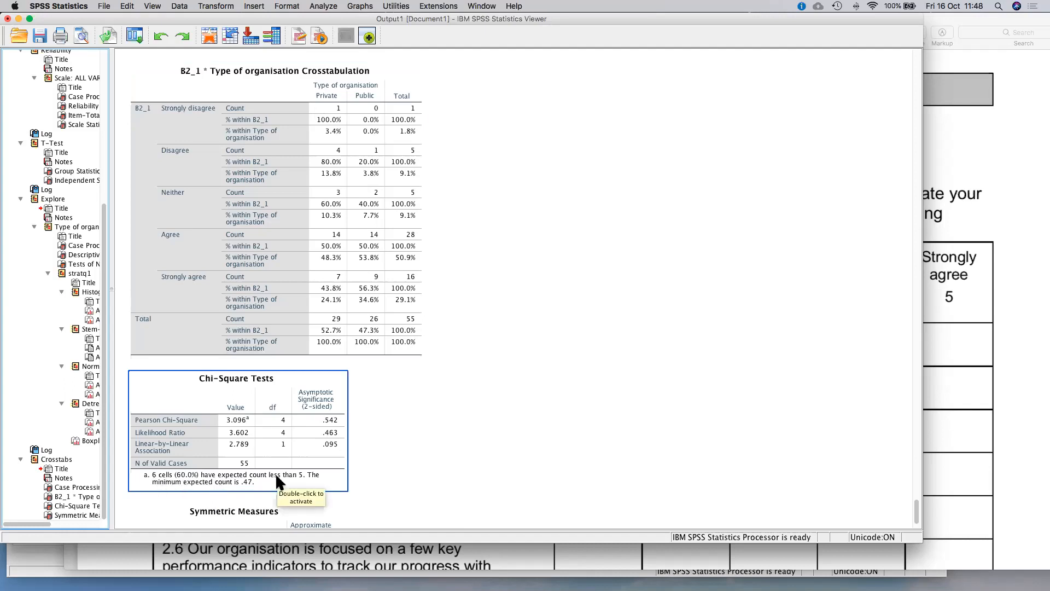
pyautogui.click(194, 300)
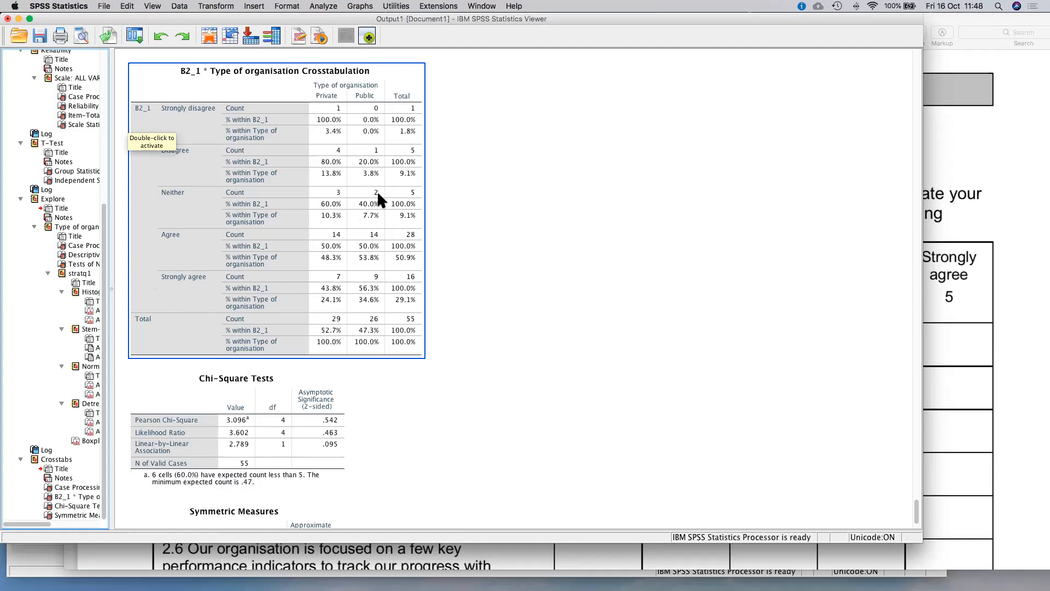
# - Review the row and column percentages in the B2_1 by type of organisation crosstabulation alongside the Chi-Square Tests table
pyautogui.click(329, 415)
pyautogui.click(156, 184)
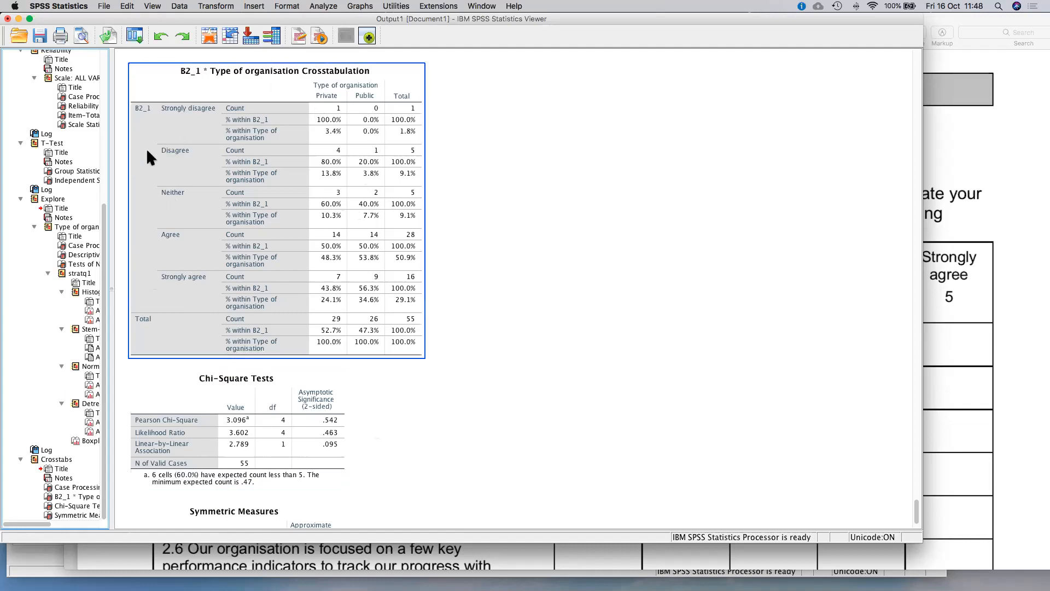
pyautogui.click(480, 344)
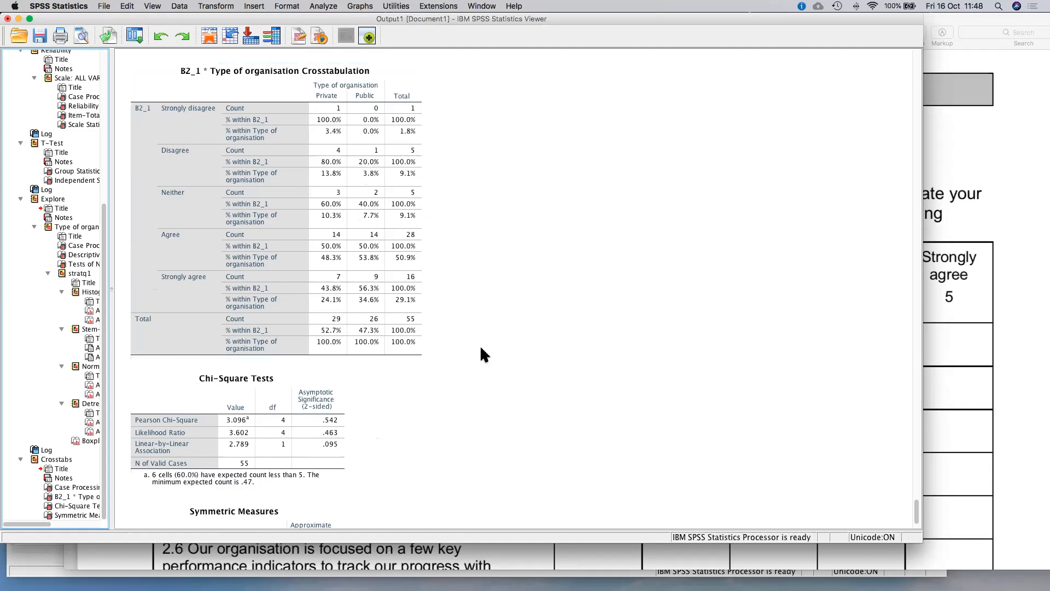
pyautogui.scroll(3, 481, 345)
pyautogui.scroll(-3, 452, 307)
pyautogui.scroll(2, 452, 308)
pyautogui.click(349, 199)
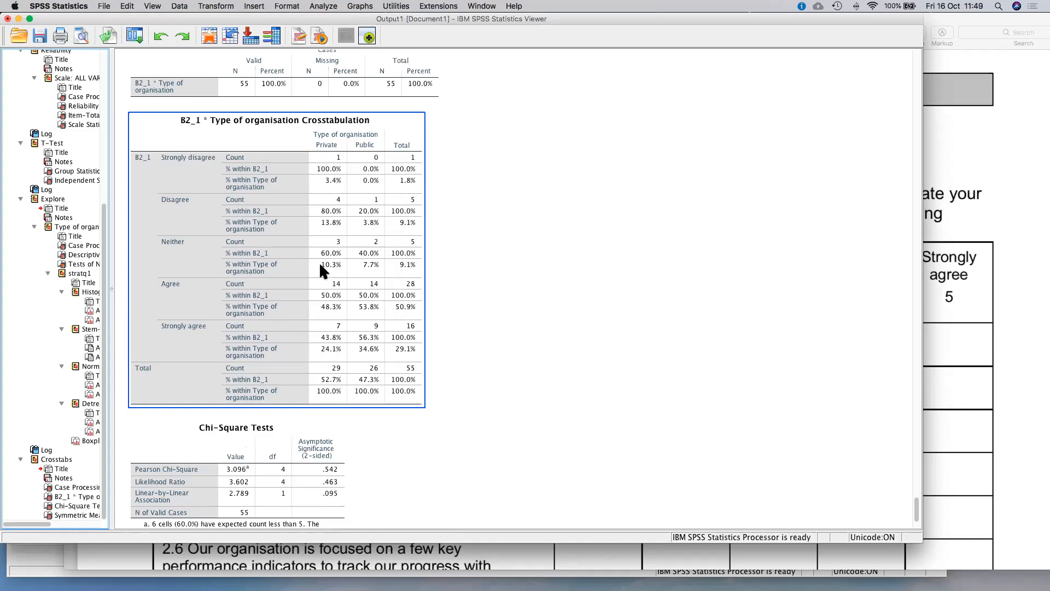
pyautogui.scroll(-3, 366, 349)
pyautogui.scroll(5, 366, 349)
pyautogui.scroll(-2, 401, 157)
pyautogui.scroll(-1, 399, 153)
# - Set up a clustered bar chart with summaries for groups of cases, with bars representing % of cases
pyautogui.click(359, 6)
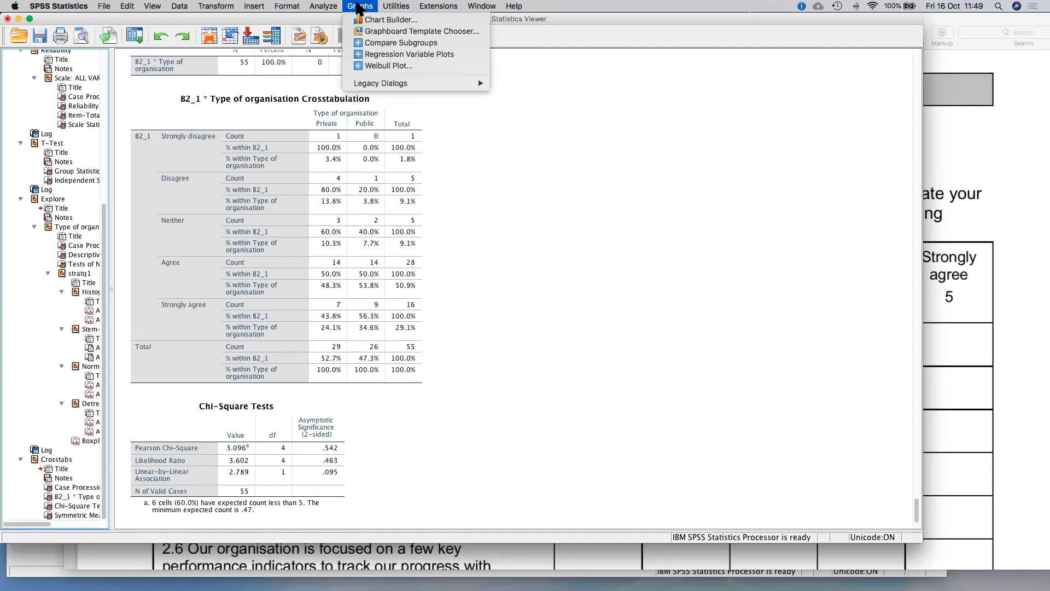
pyautogui.moveTo(390, 83)
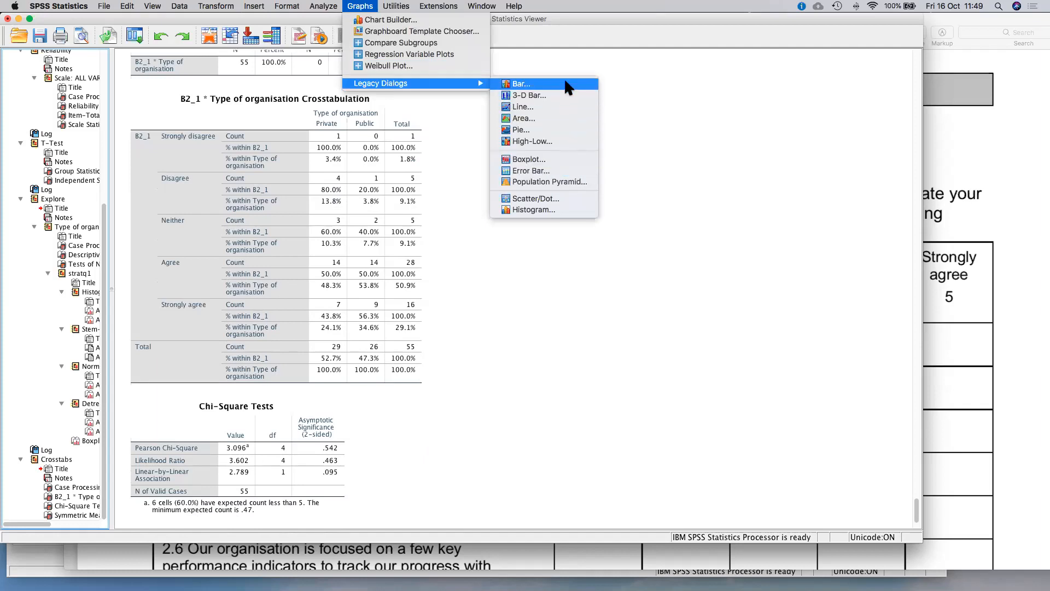
pyautogui.click(547, 84)
pyautogui.click(404, 242)
pyautogui.click(507, 361)
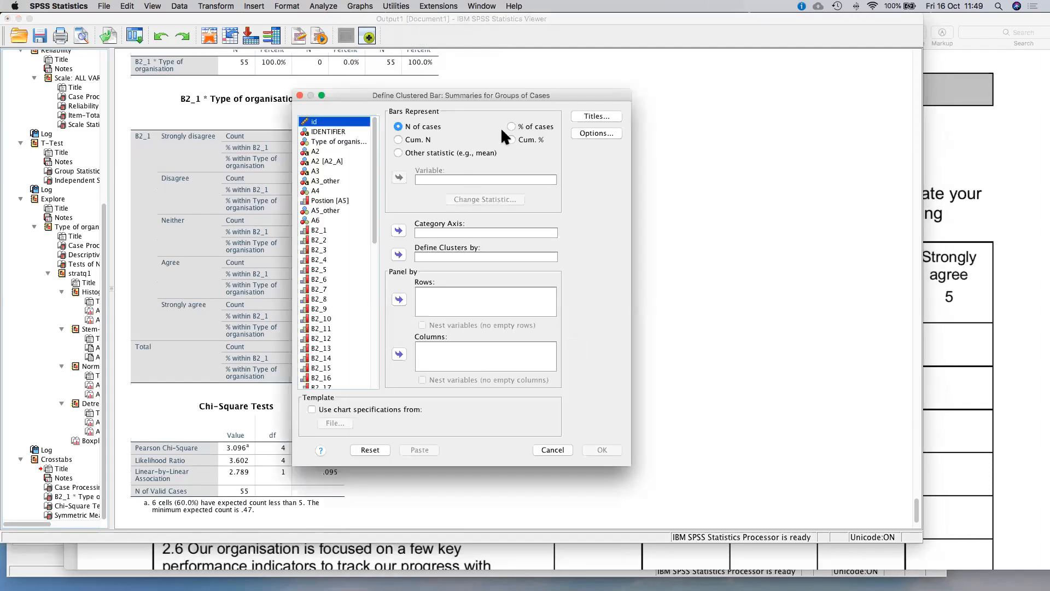
pyautogui.click(509, 126)
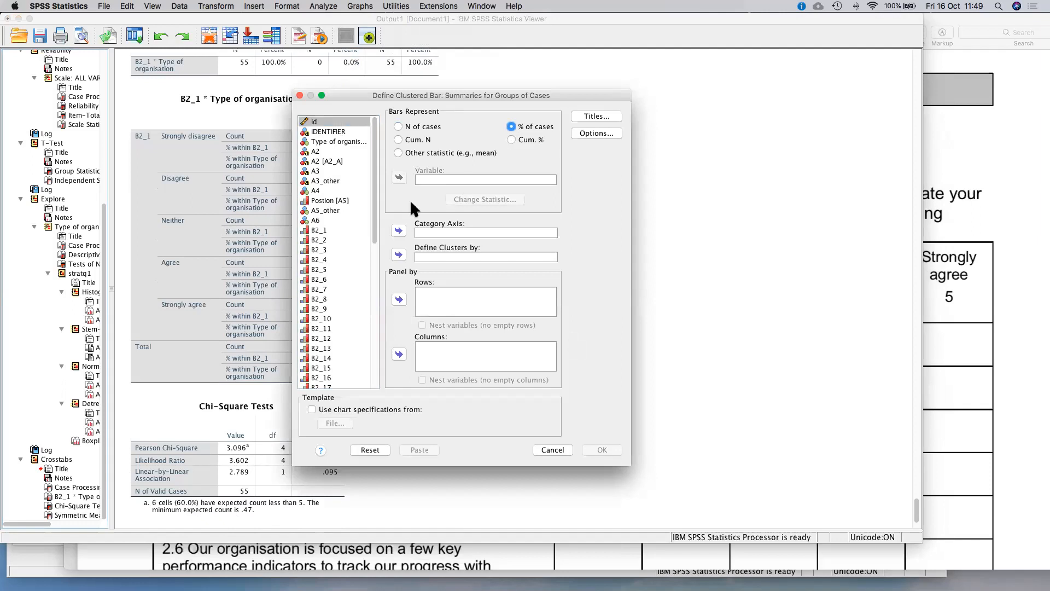
# - Define the clusters by Type of organisation [A1], put B2_1 on the category axis, and generate the chart
pyautogui.click(335, 142)
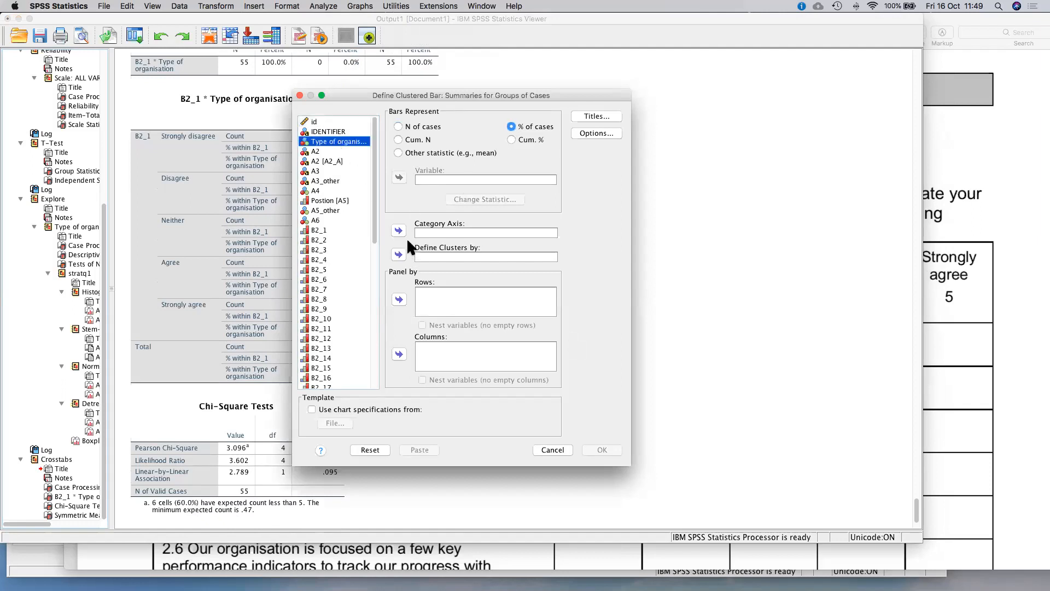
pyautogui.click(398, 254)
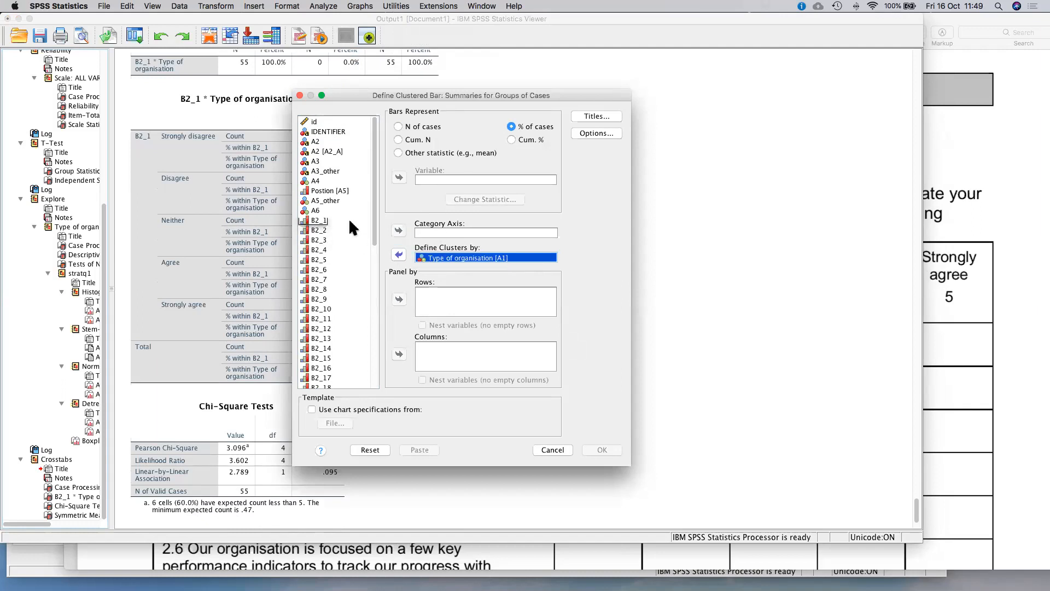
pyautogui.click(320, 220)
pyautogui.click(399, 230)
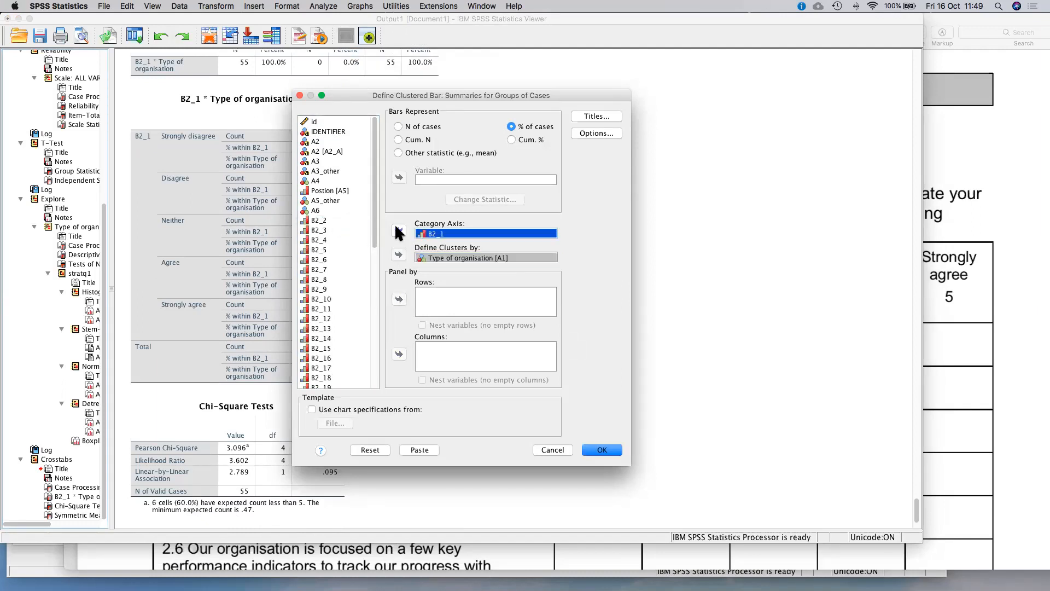
pyautogui.click(490, 257)
pyautogui.click(609, 450)
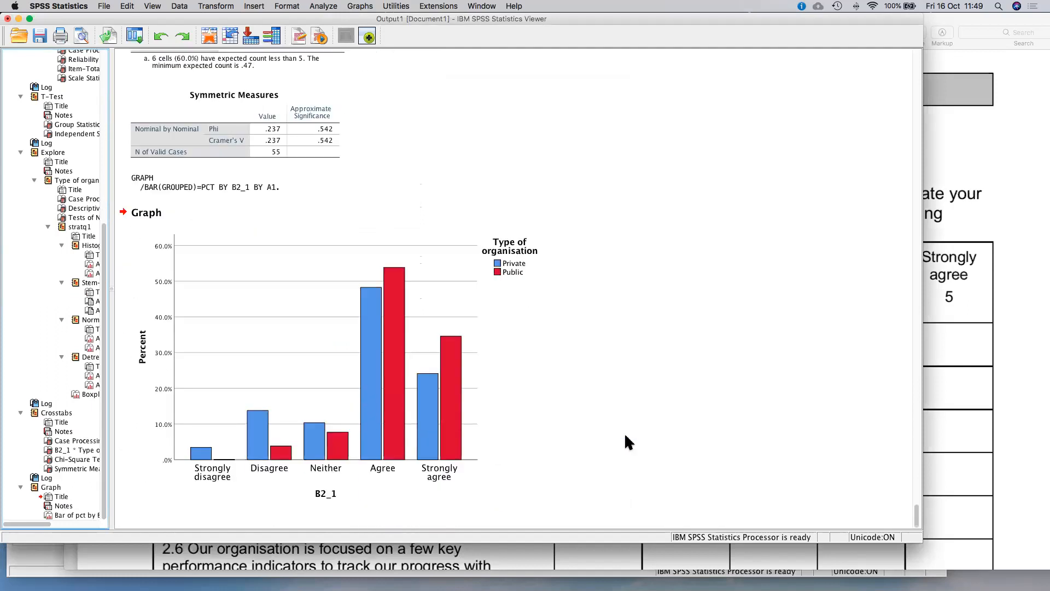
pyautogui.click(465, 362)
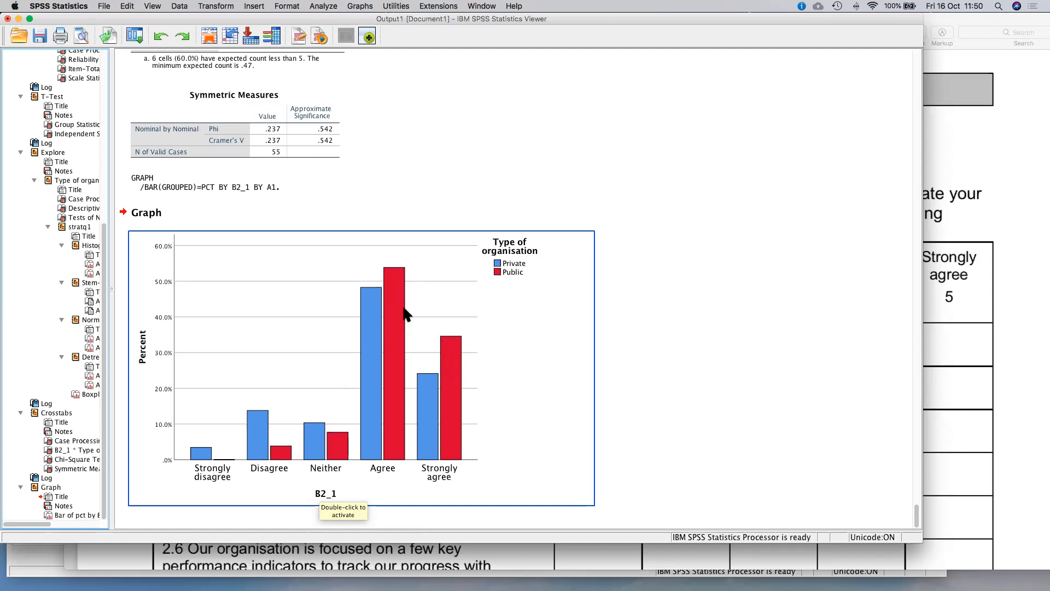
pyautogui.scroll(5, 389, 295)
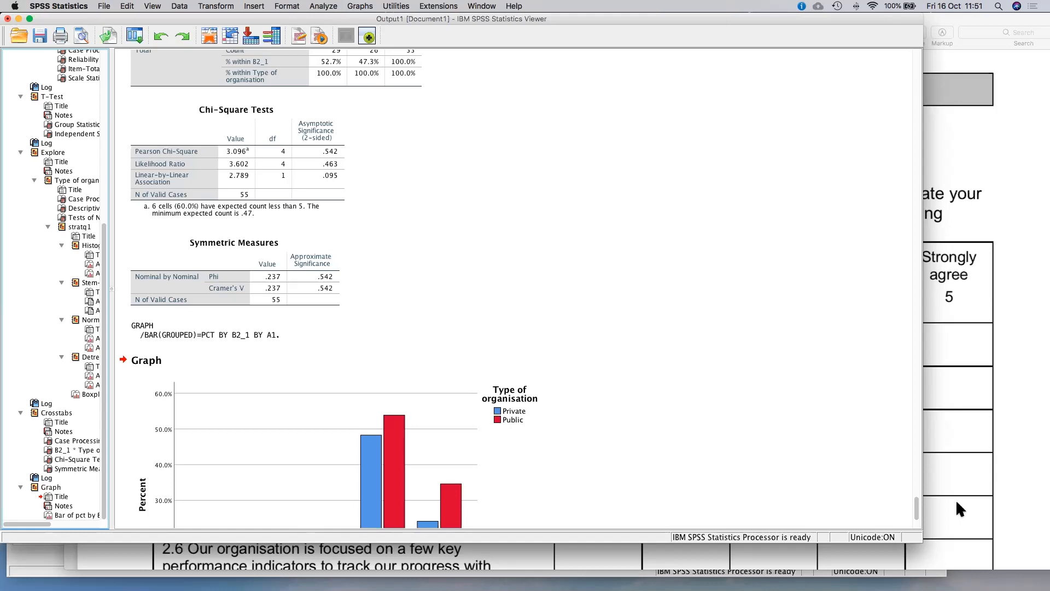
# - Switch to the questionnaire in Preview, find Section 5 and select its heading text "Organisational performance"
pyautogui.click(93, 553)
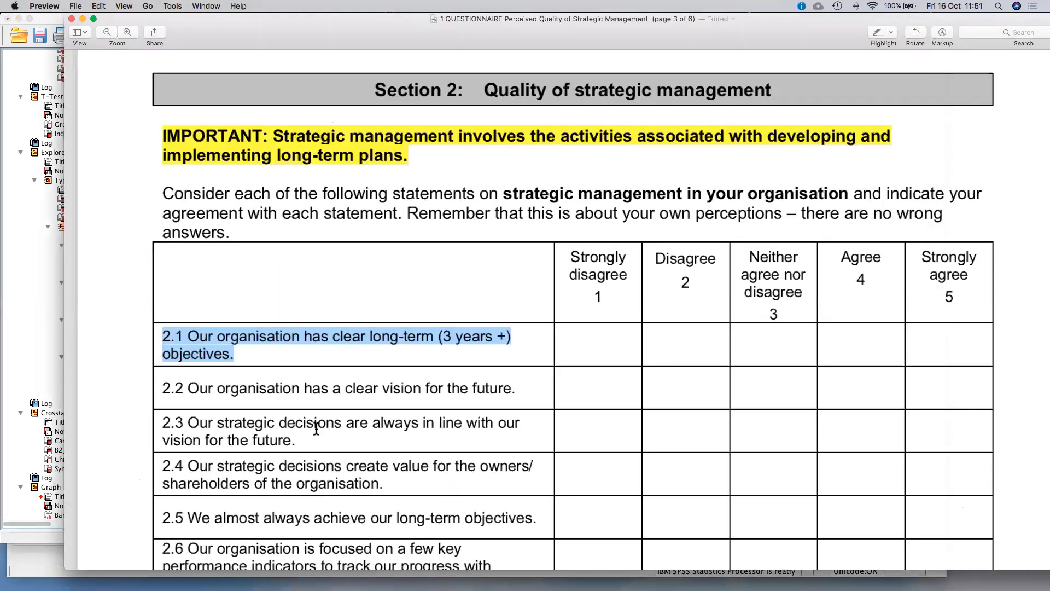
pyautogui.scroll(-10, 317, 428)
pyautogui.scroll(10, 316, 429)
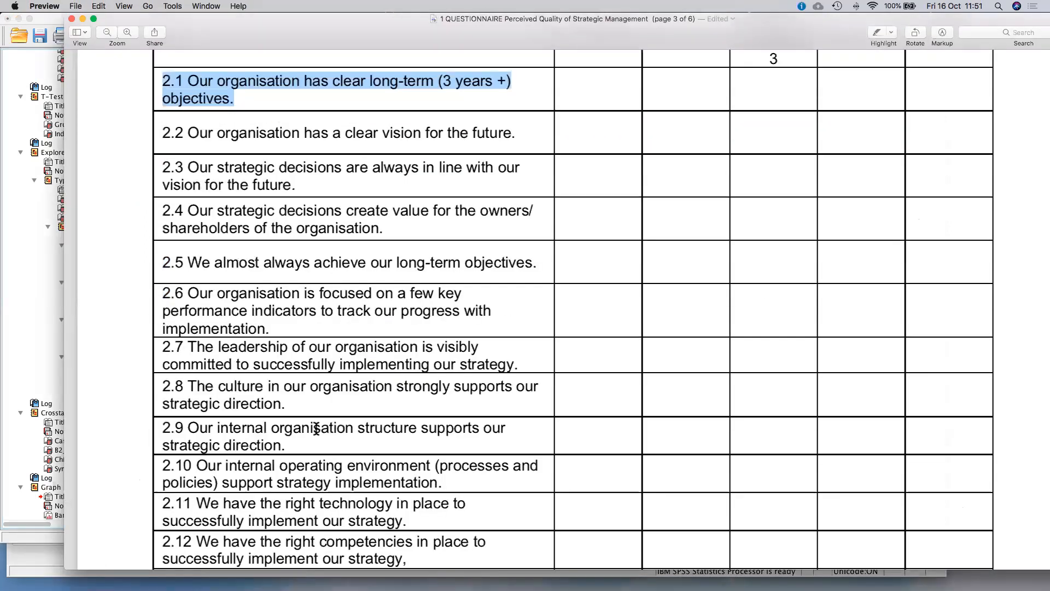
pyautogui.scroll(-2, 316, 428)
pyautogui.scroll(-20, 317, 429)
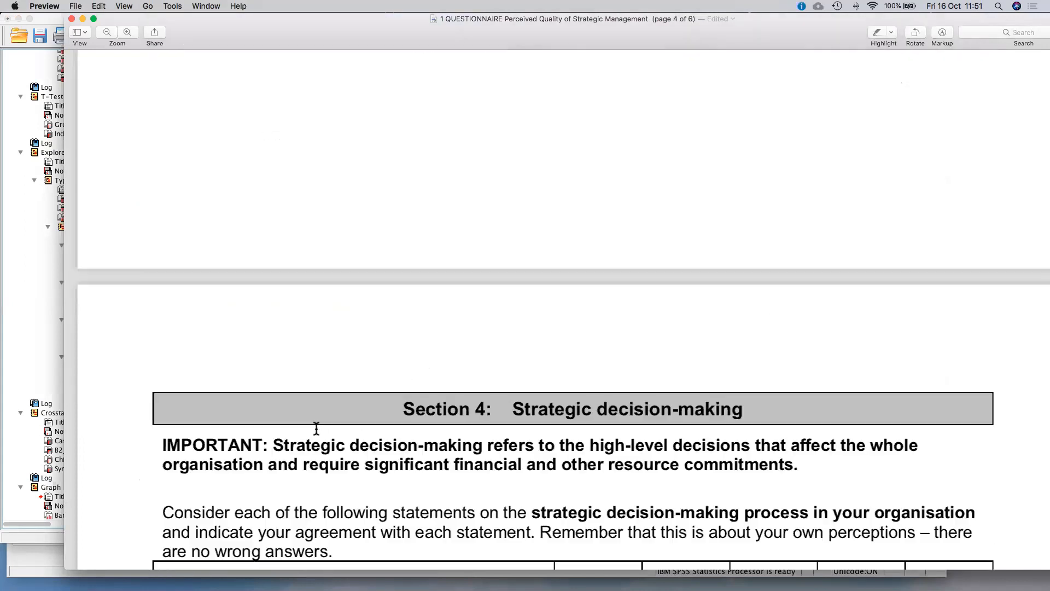
pyautogui.scroll(-15, 317, 429)
pyautogui.scroll(8, 316, 429)
pyautogui.scroll(8, 316, 428)
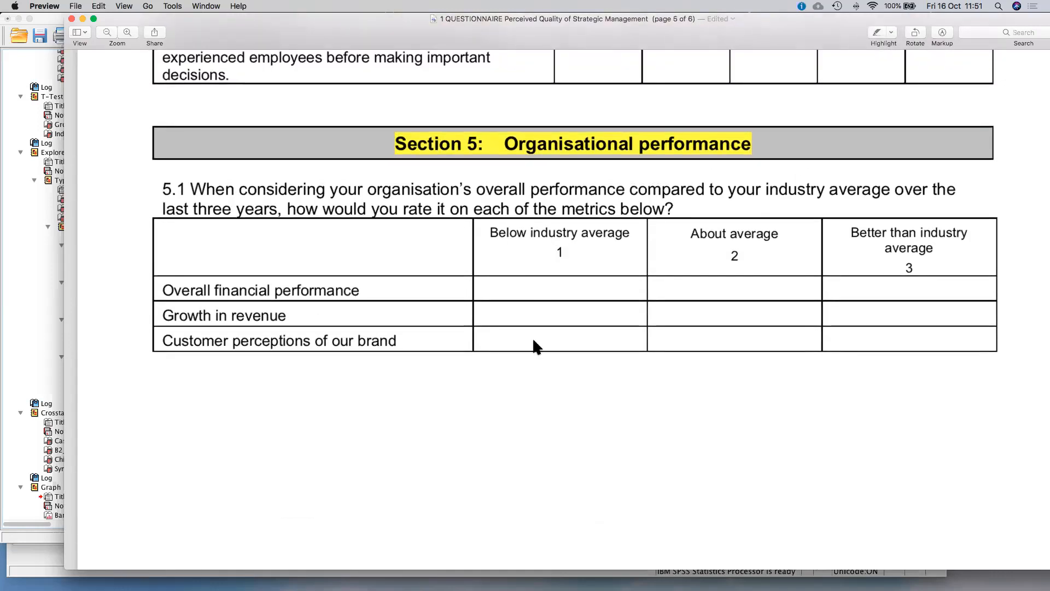
pyautogui.scroll(2, 535, 371)
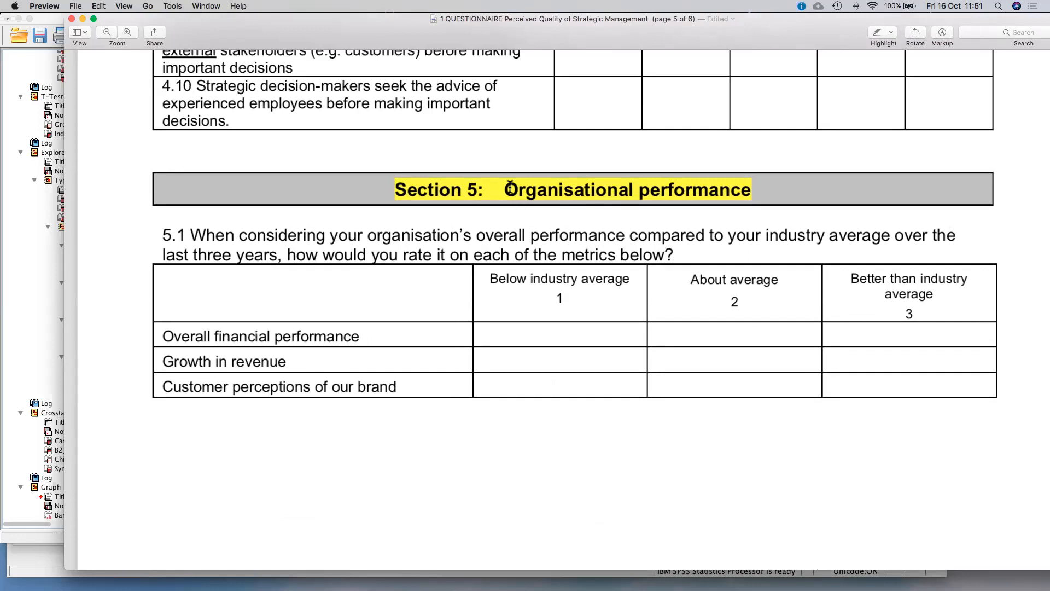
pyautogui.moveTo(506, 189); pyautogui.dragTo(772, 188)
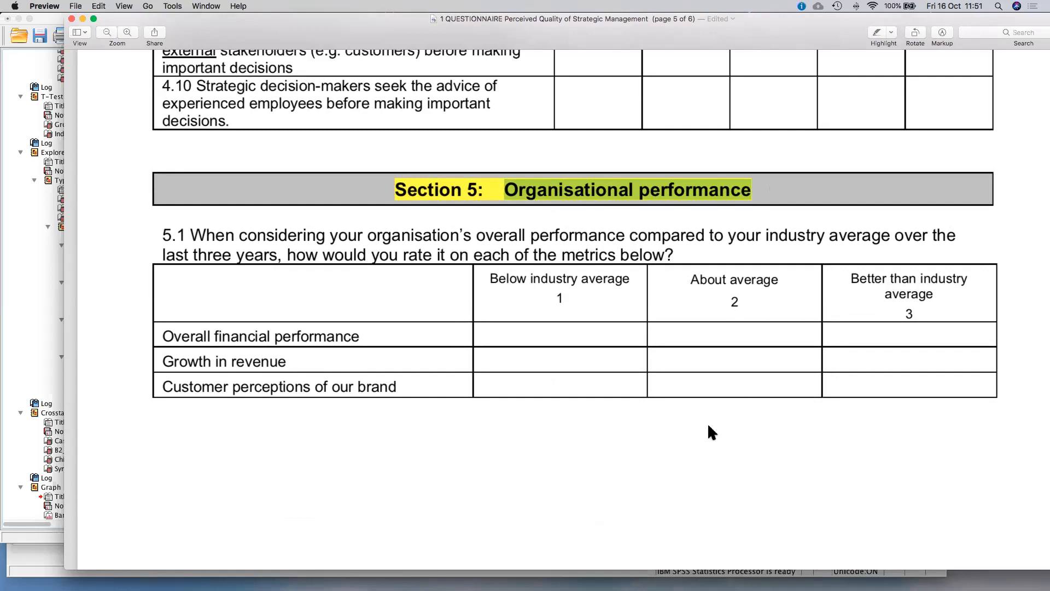
# - Look back through the questionnaire's sections on strategic decision-making and the tools of strategic management
pyautogui.scroll(20, 709, 426)
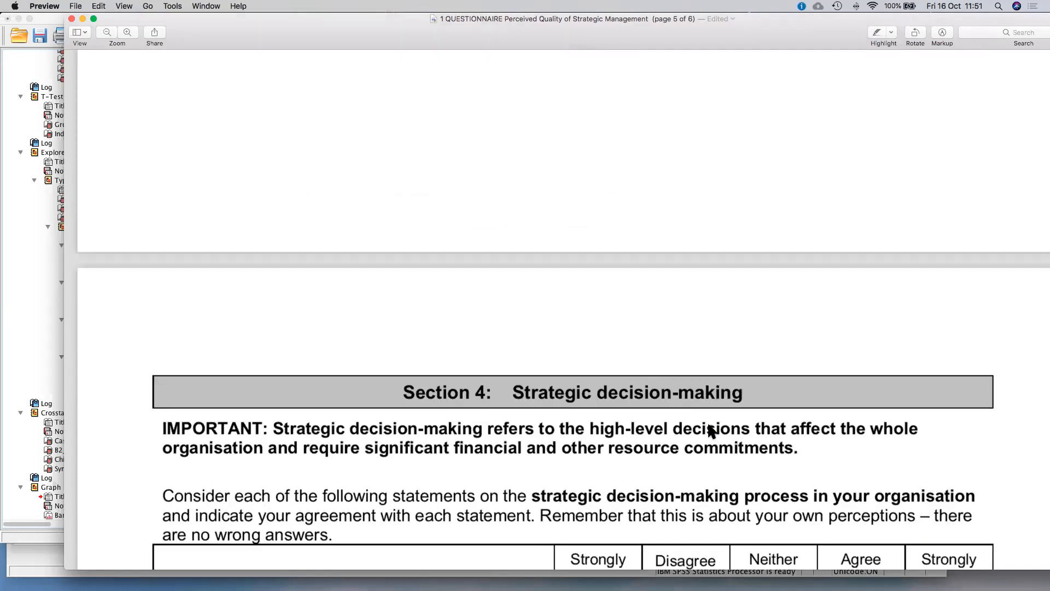
pyautogui.scroll(20, 709, 430)
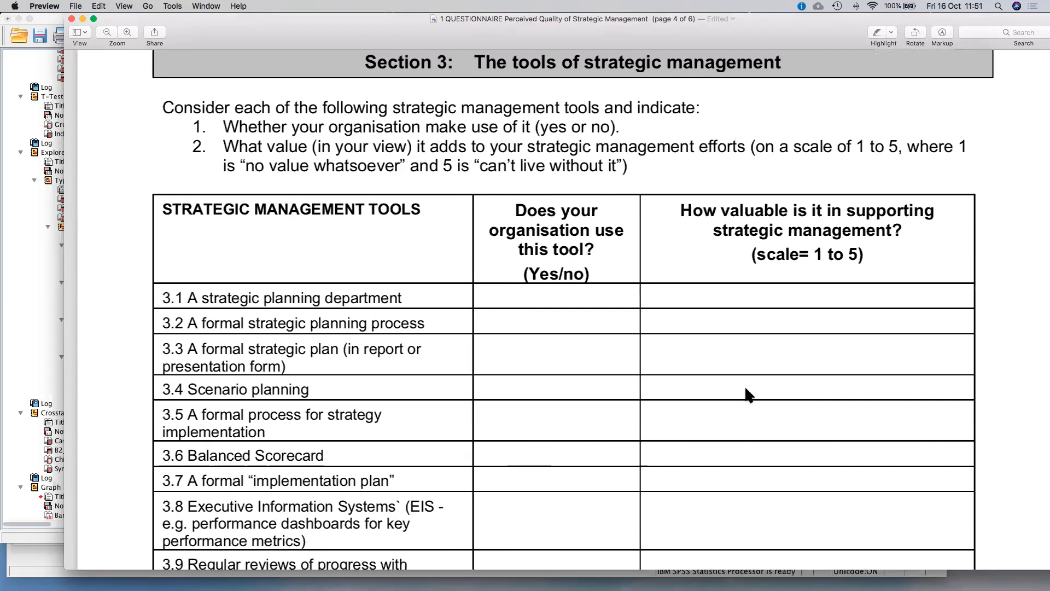